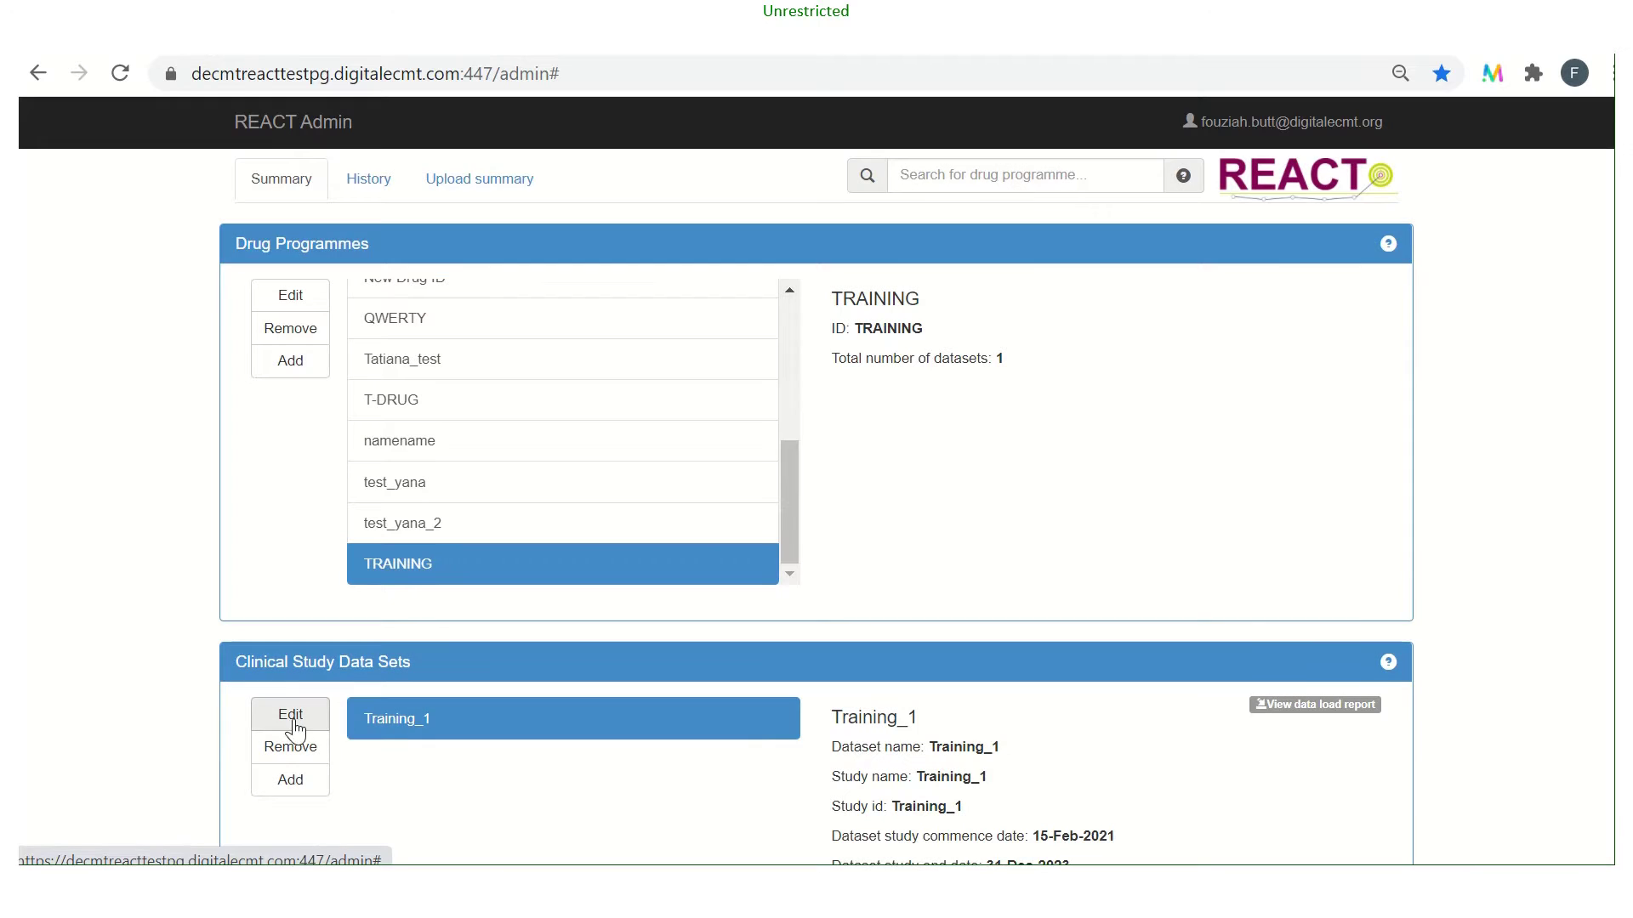
Open the Training_1 clinical study data set for editing and display the data mappings of its Adverse events source.
{"action": "left_click", "coordinate": [290, 716]}
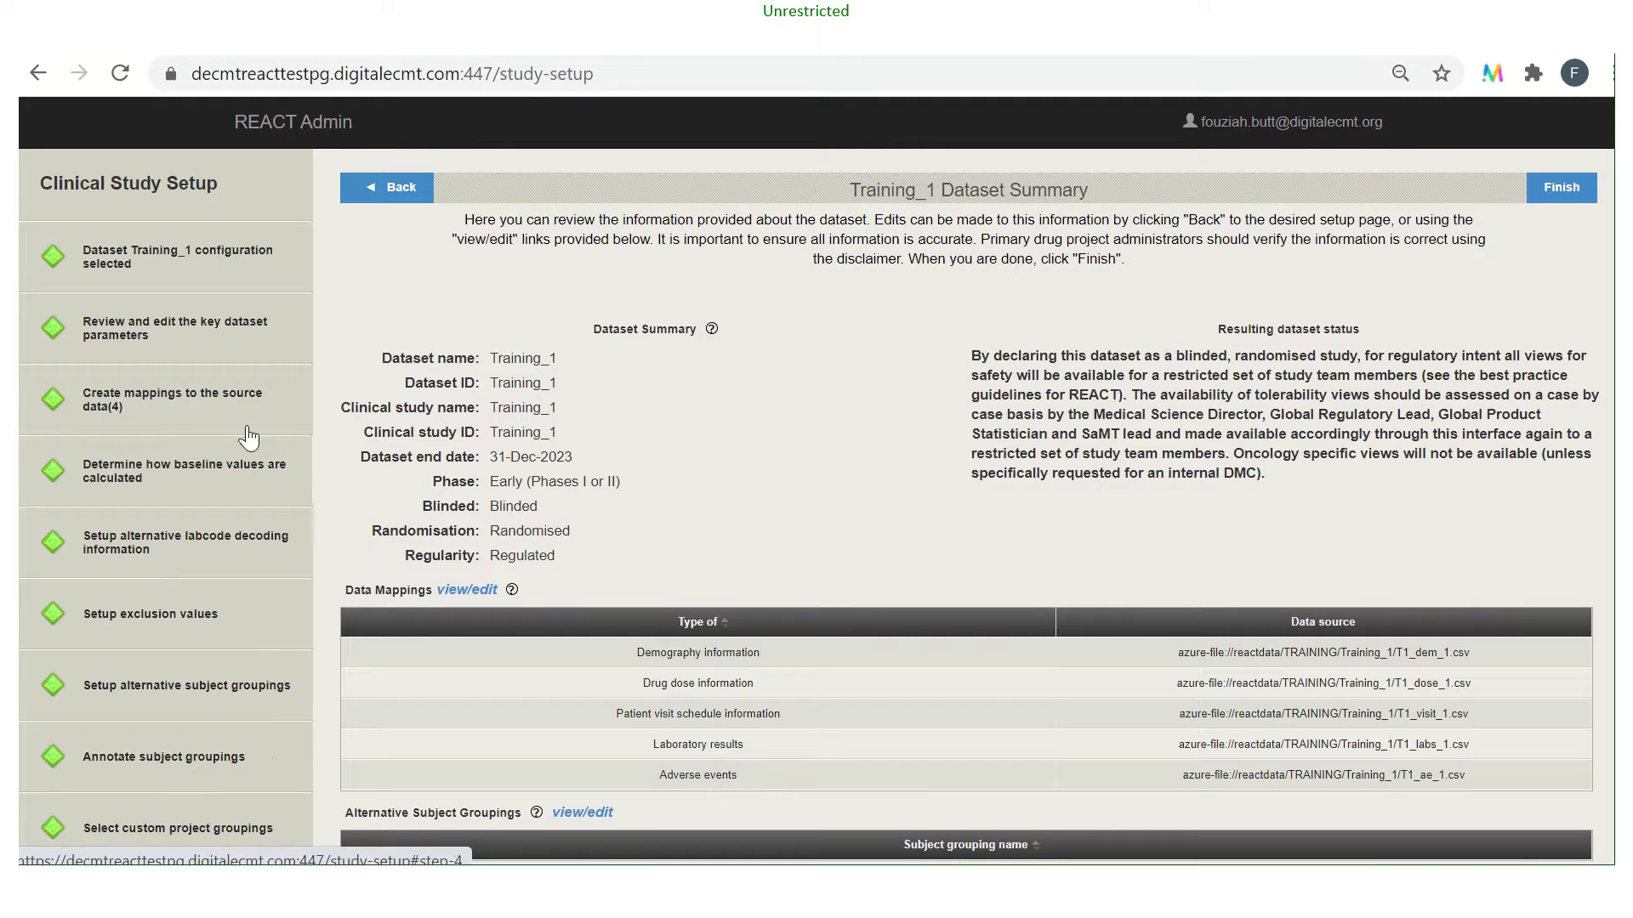
{"action": "left_click", "coordinate": [176, 400]}
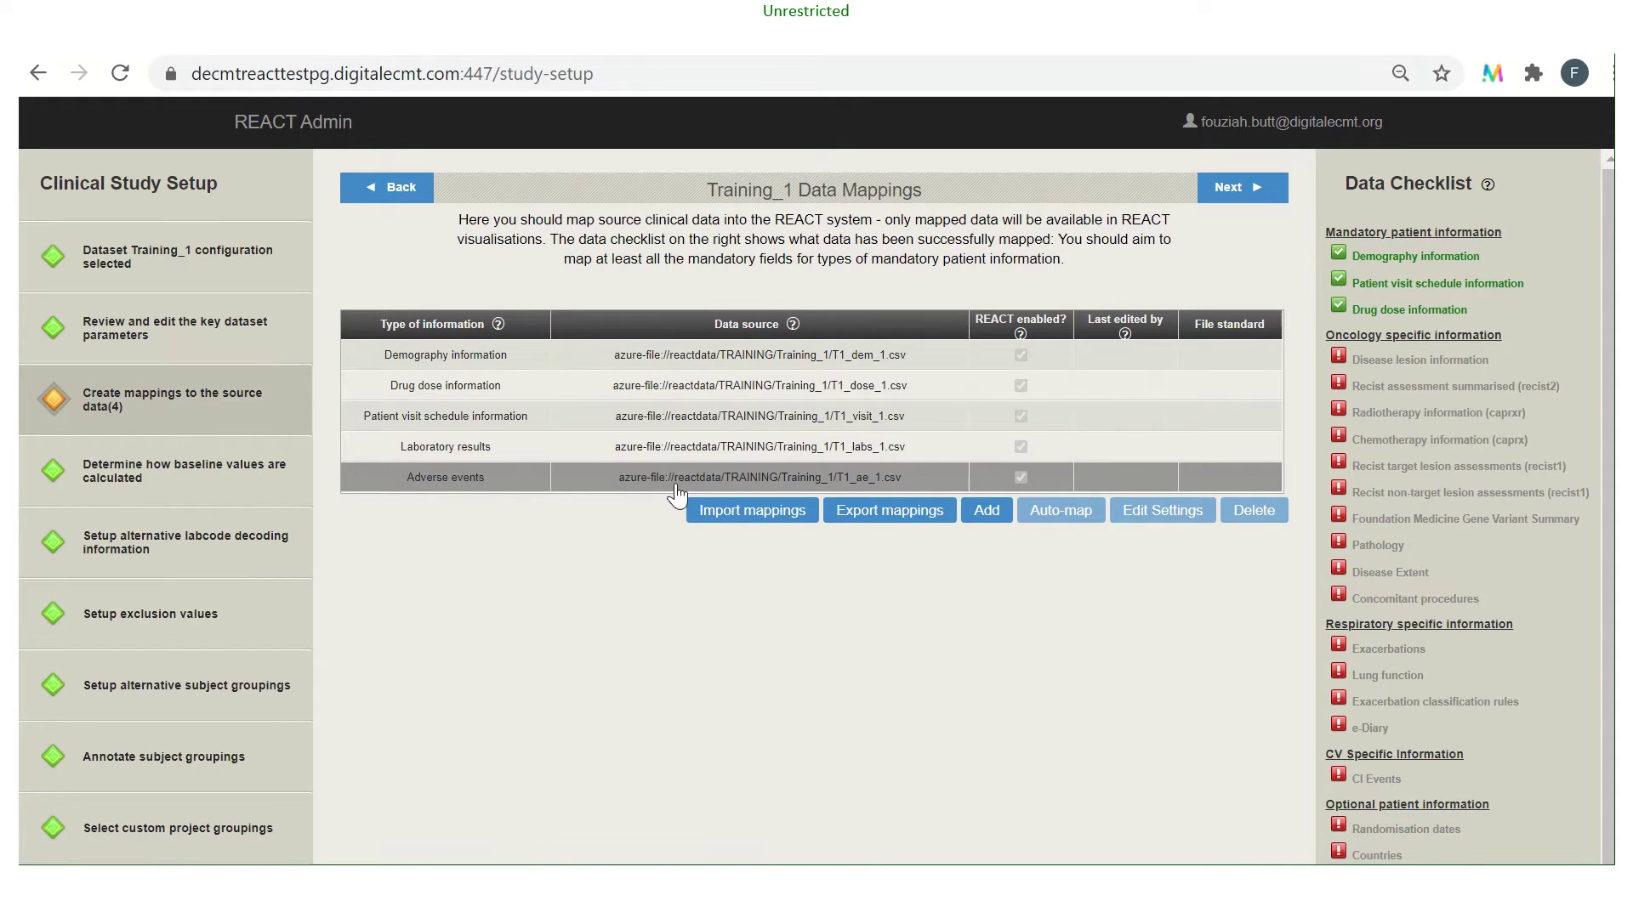
{"action": "left_click", "coordinate": [401, 476]}
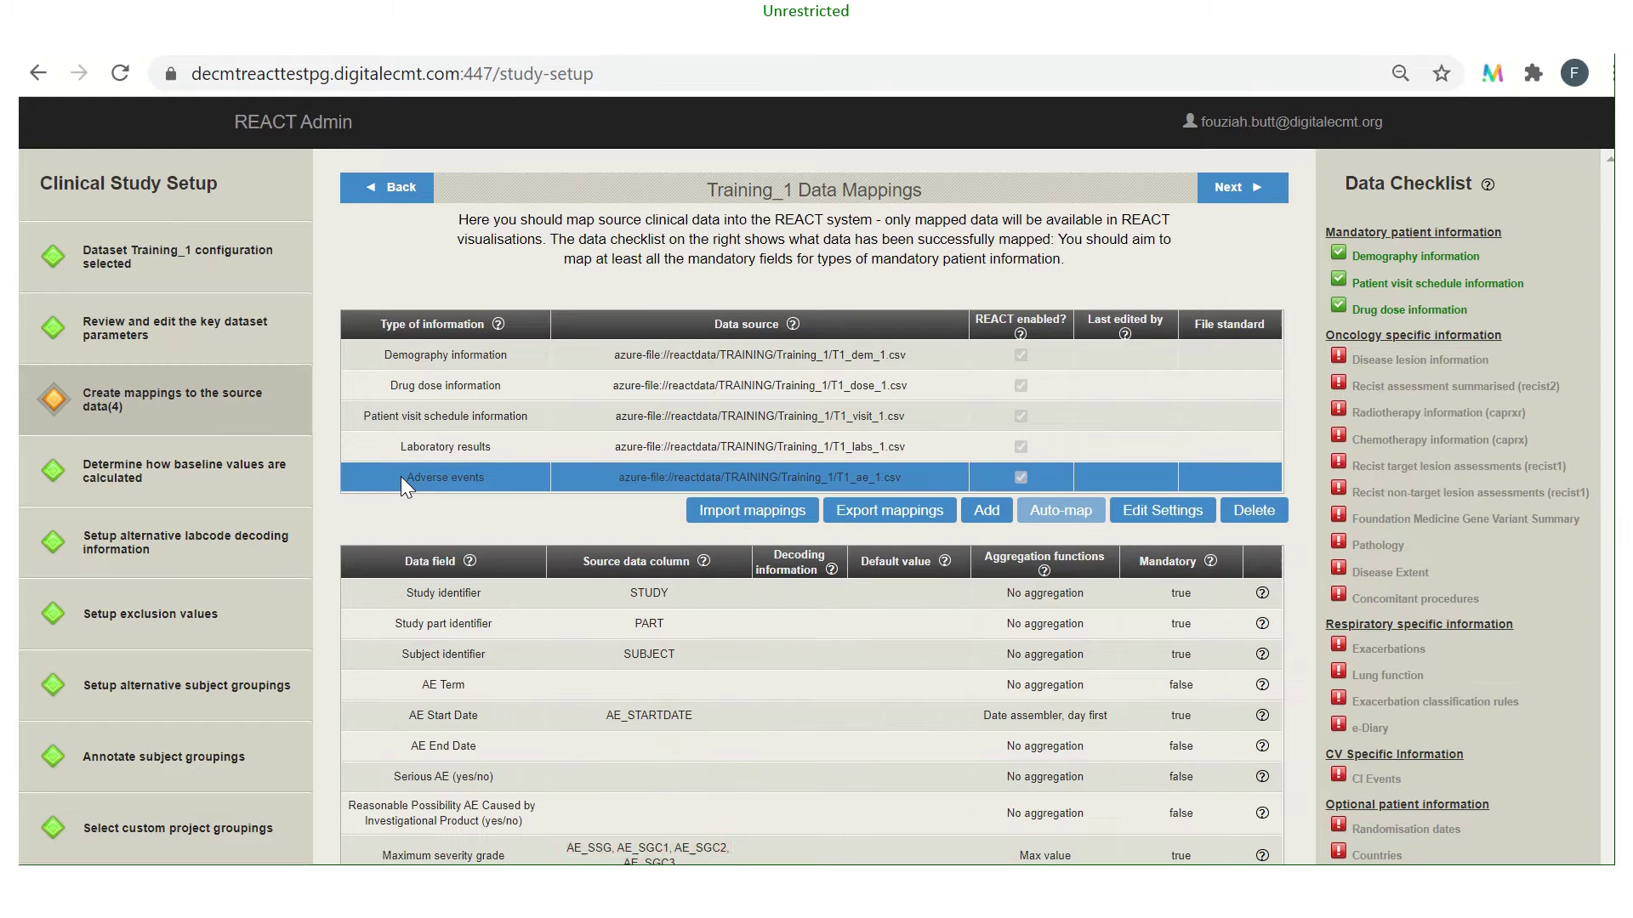
Check the data source settings for Adverse events without changing them, and look over the field mappings.
{"action": "left_click", "coordinate": [1162, 514]}
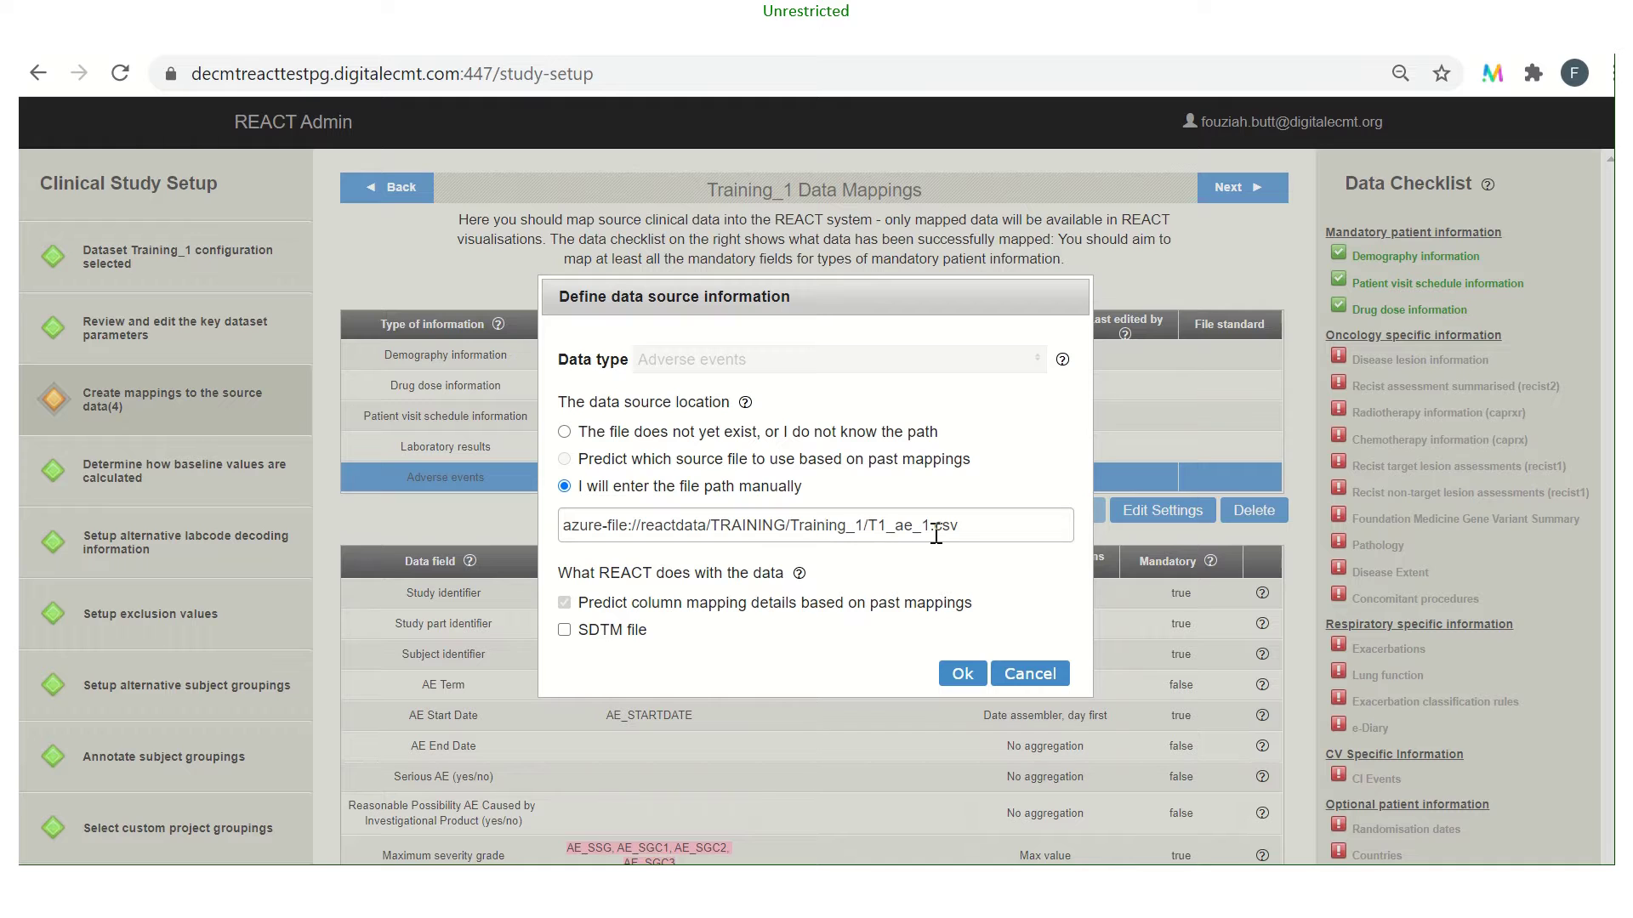
{"action": "left_click", "coordinate": [1024, 681]}
{"action": "scroll", "coordinate": [574, 549], "scroll_direction": "down", "scroll_amount": 3}
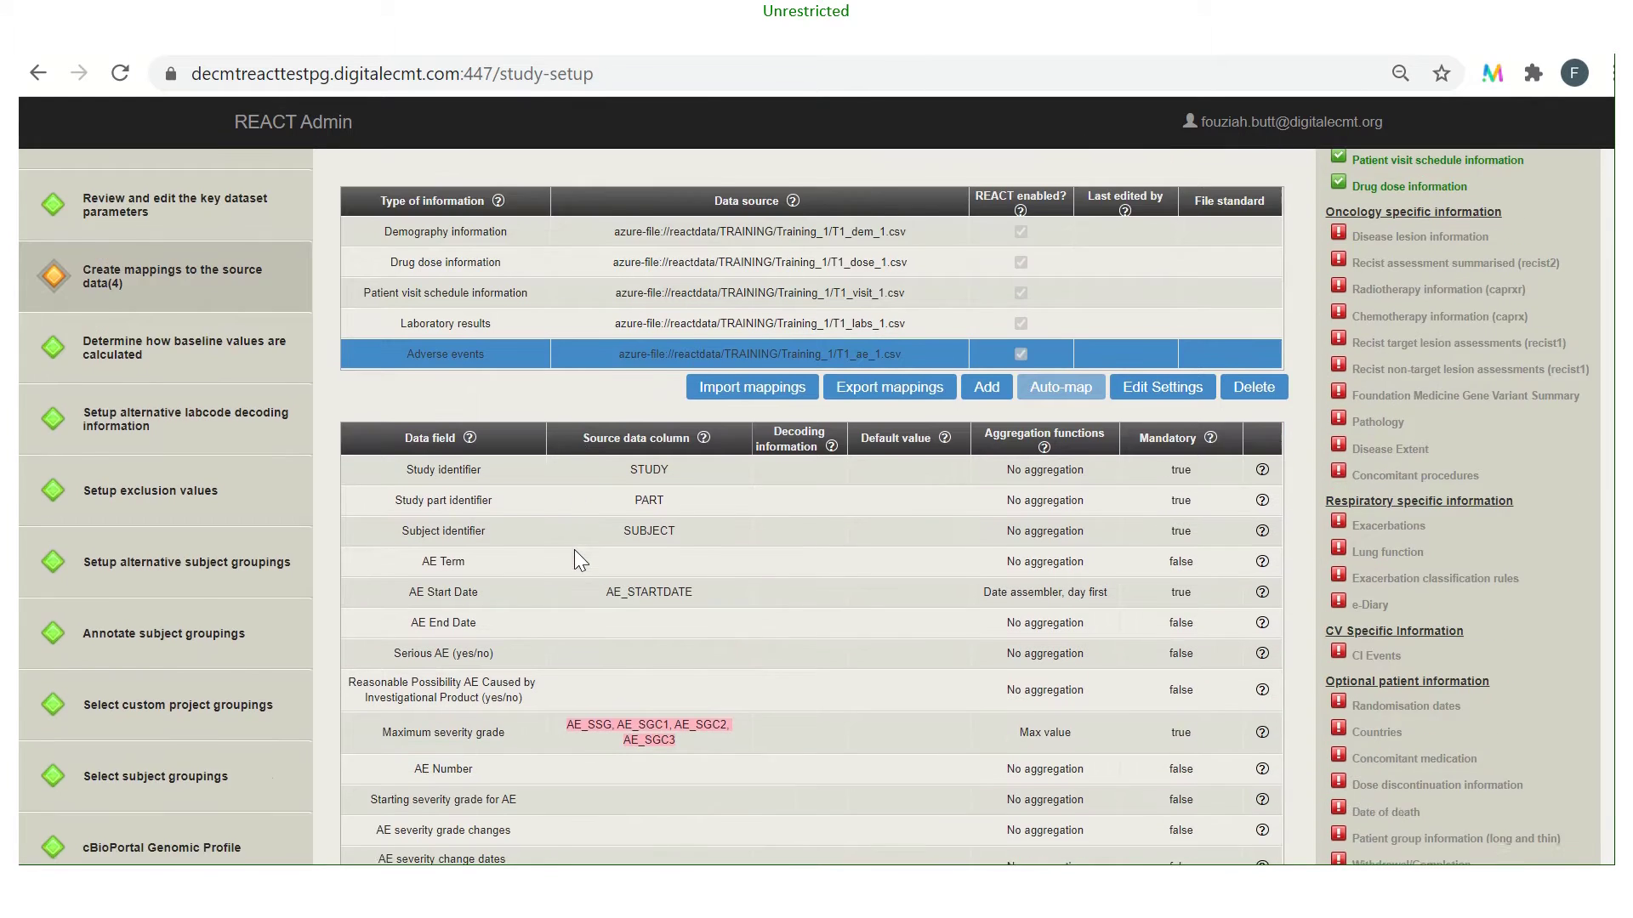
{"action": "scroll", "coordinate": [574, 560], "scroll_direction": "down", "scroll_amount": 2}
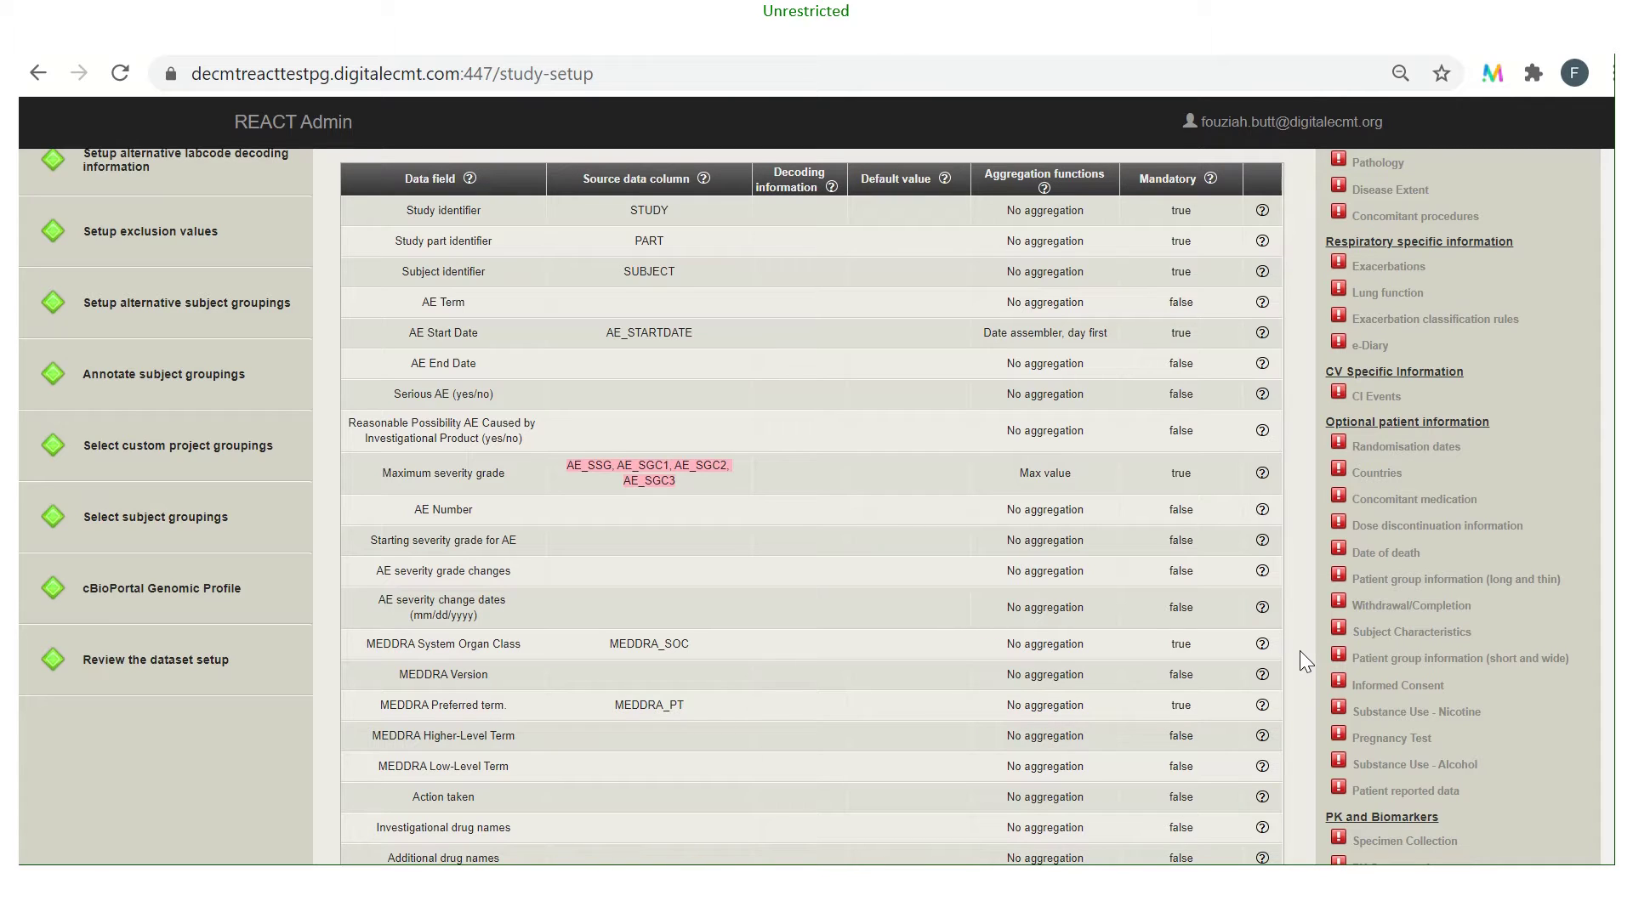
Map the AE Term field to the source data column AE_TERM.
{"action": "left_click", "coordinate": [634, 308]}
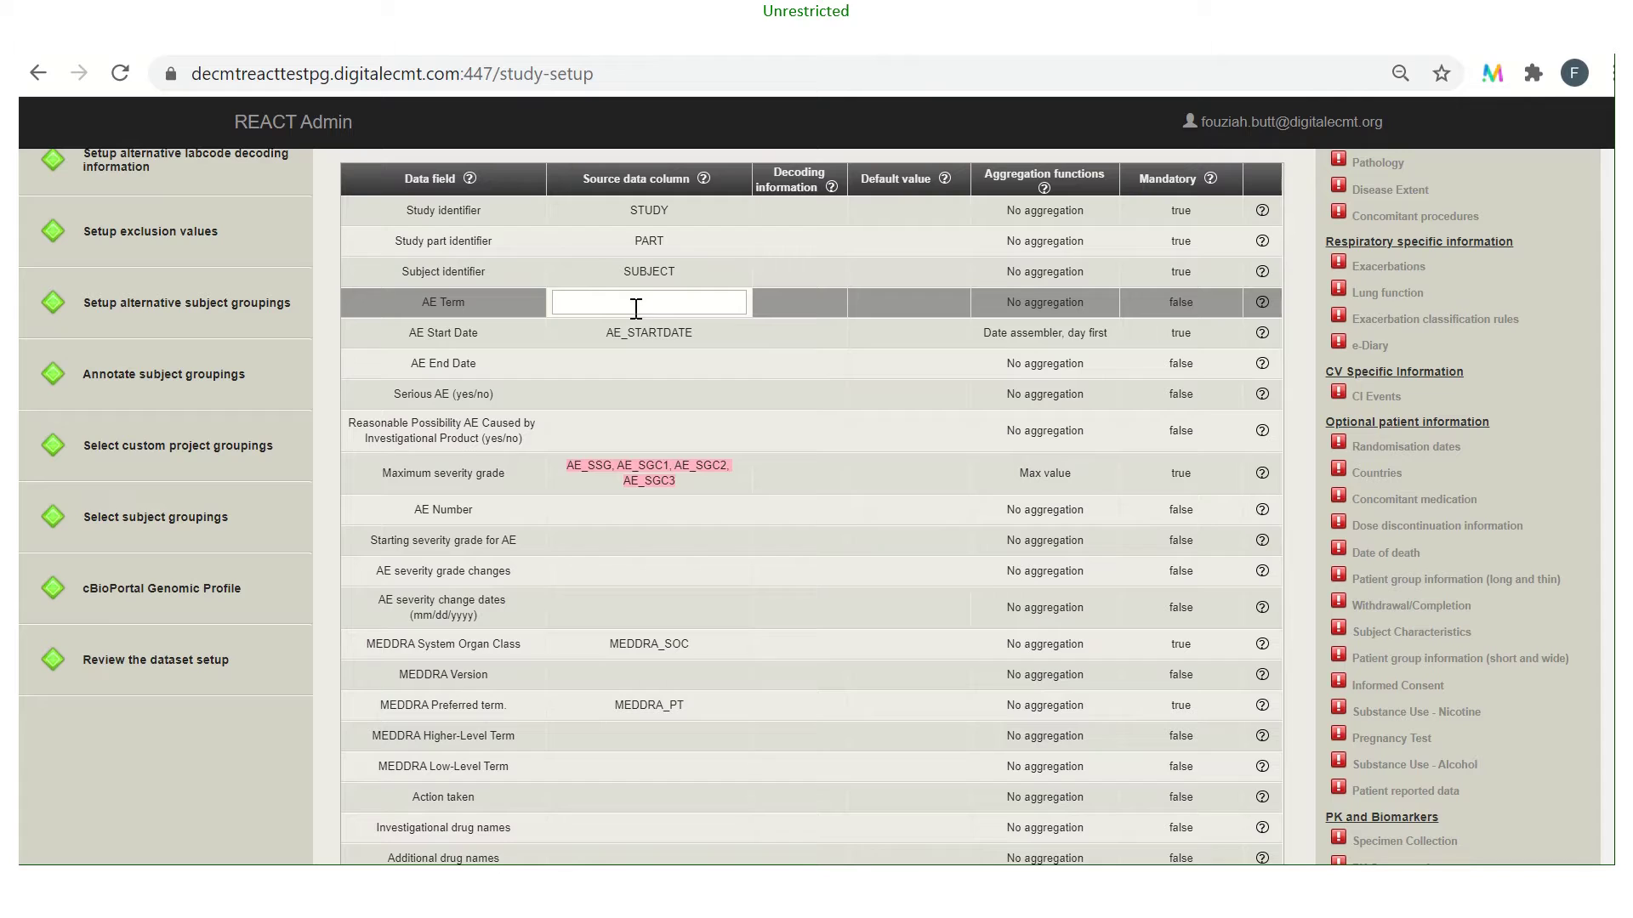
{"action": "type", "text": "AE"}
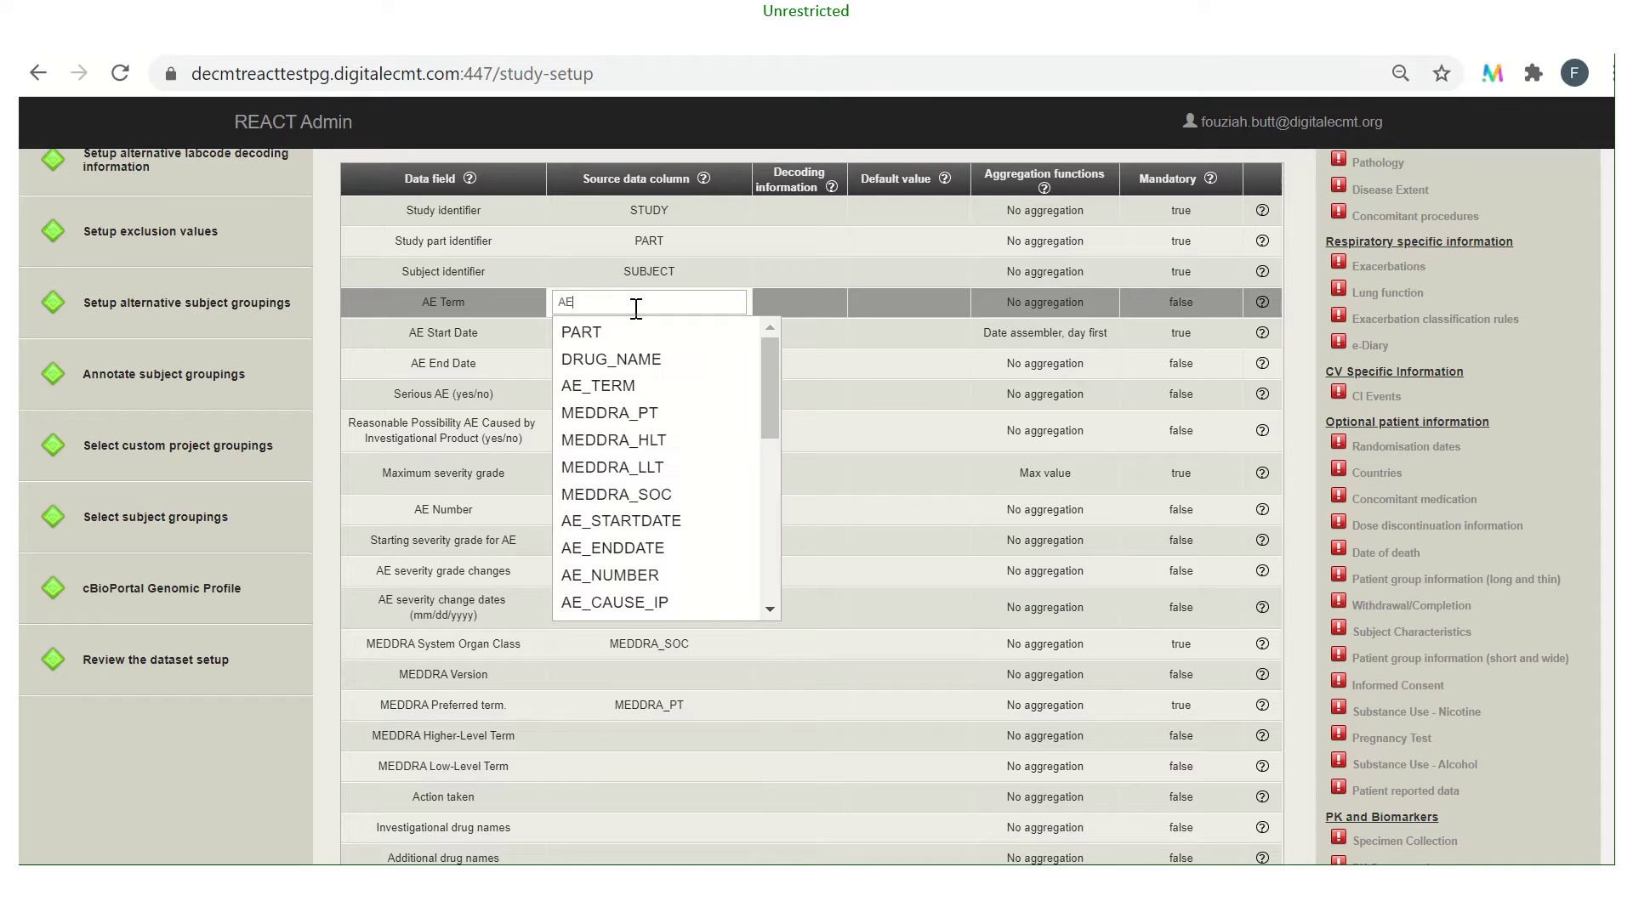
{"action": "type", "text": "_"}
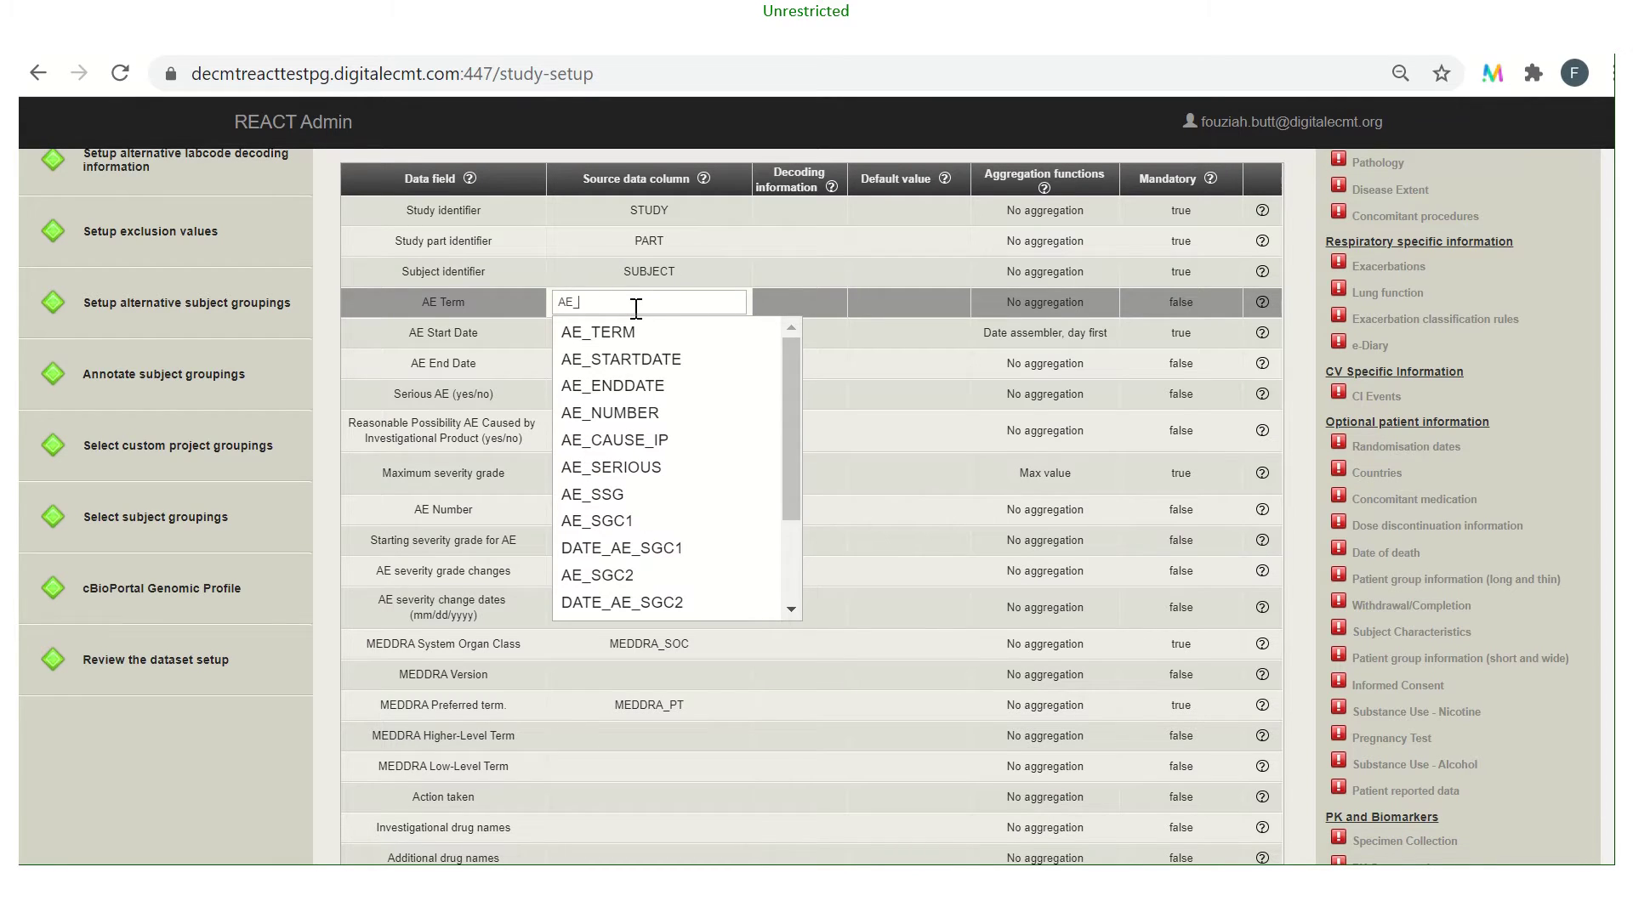
{"action": "left_click", "coordinate": [636, 324]}
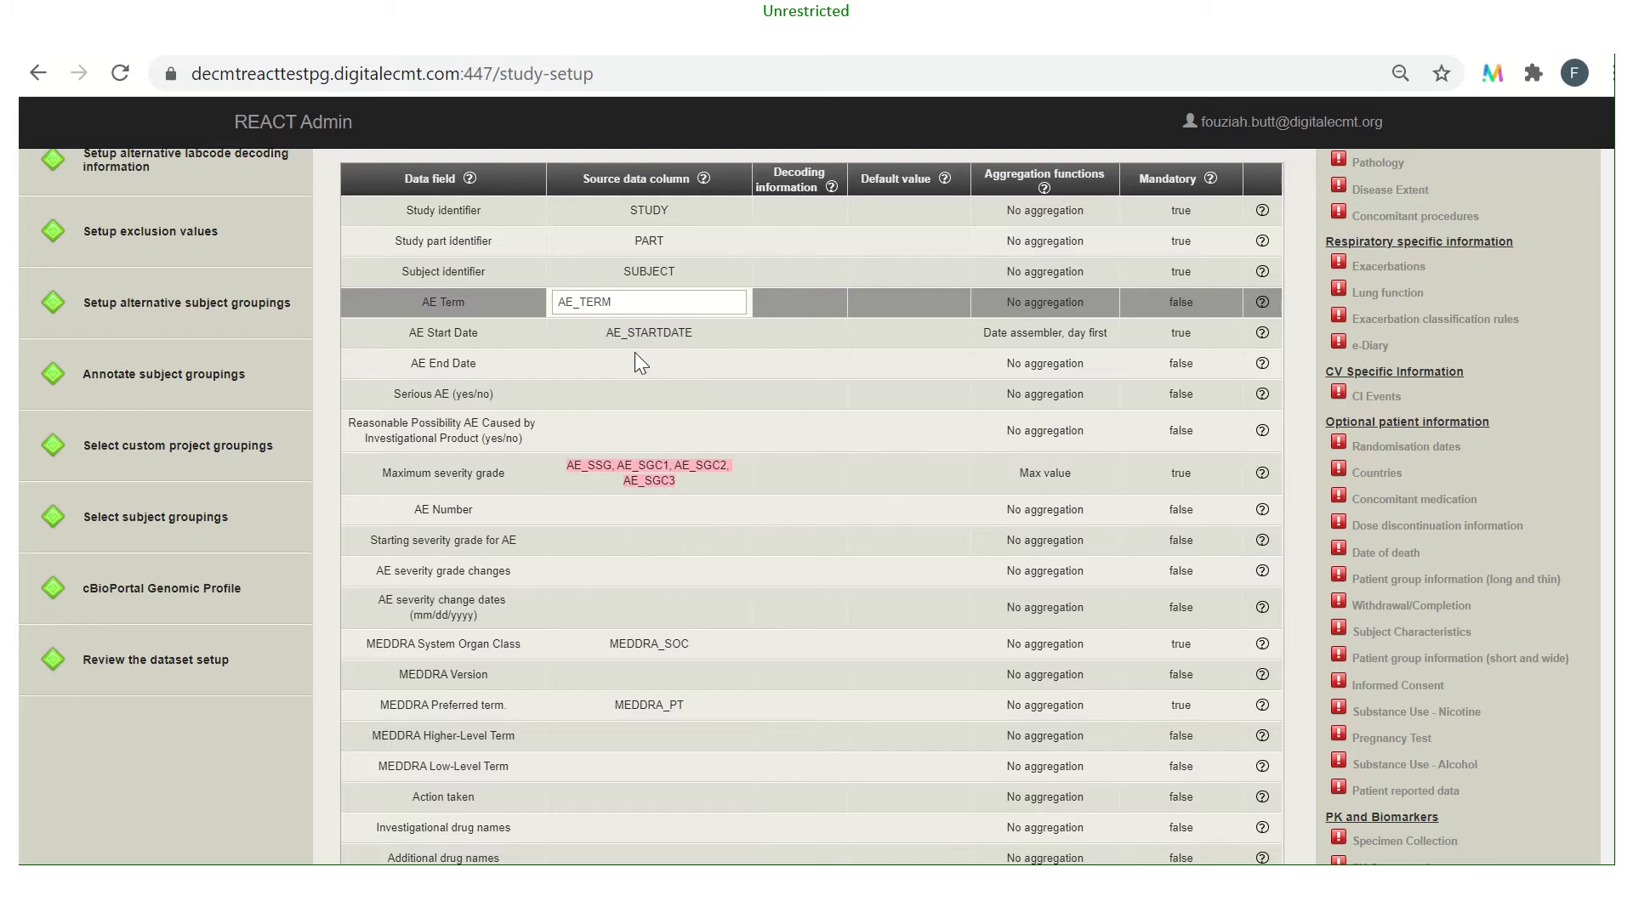
Map the AE End Date field to AE_ENDDATE with the aggregation function "Date assembler, day first".
{"action": "left_click", "coordinate": [619, 372]}
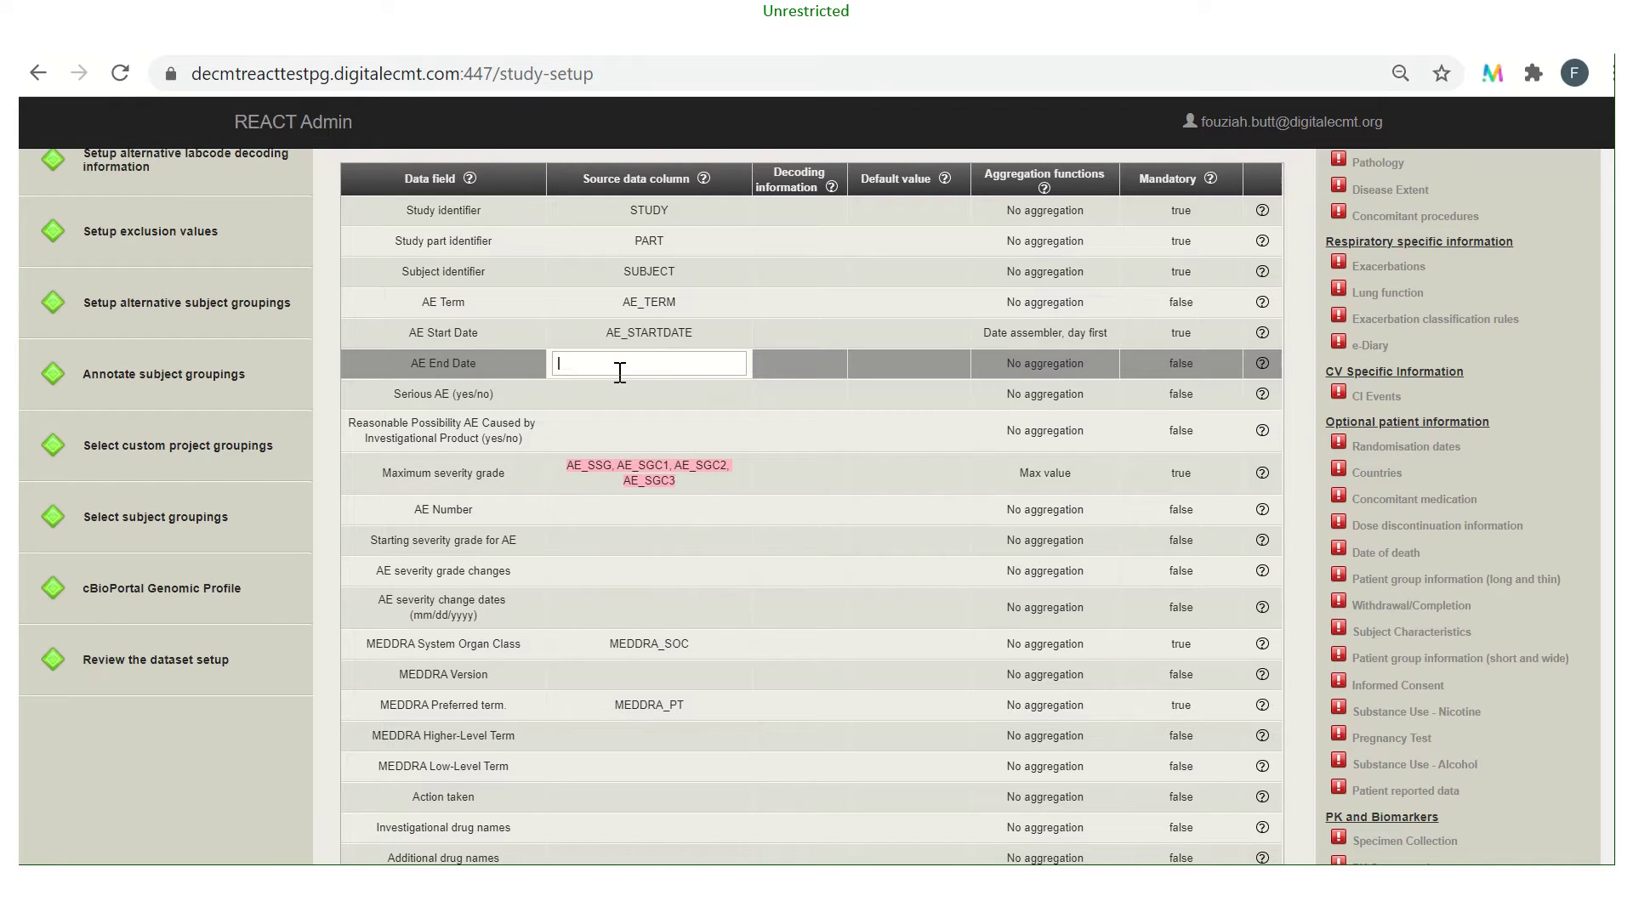
{"action": "type", "text": "AE_e"}
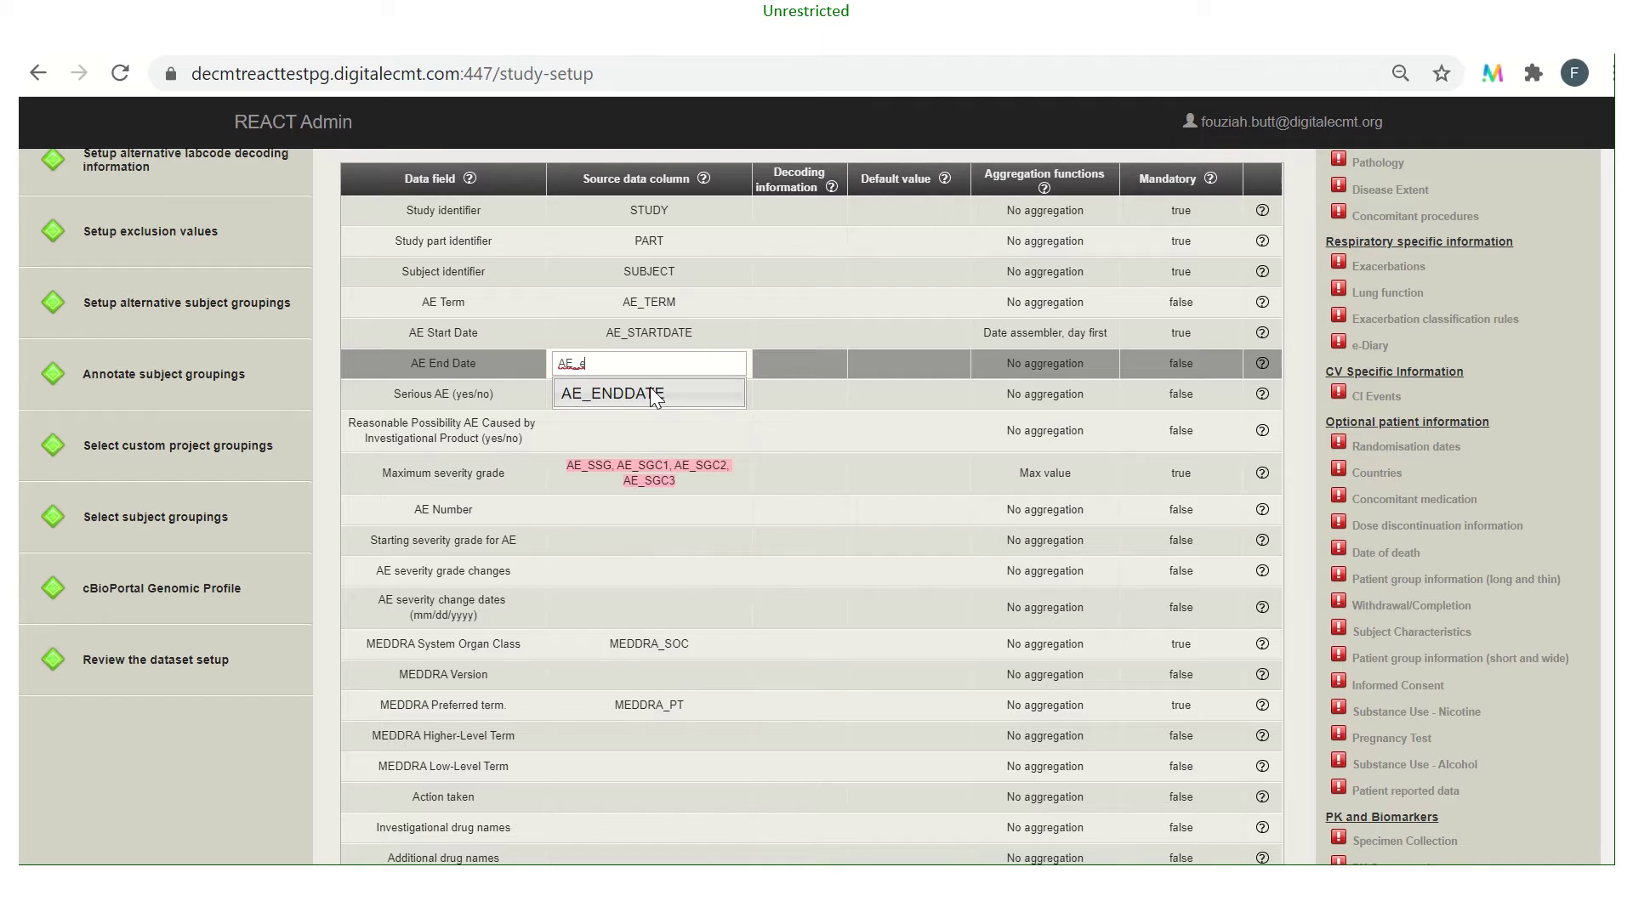
{"action": "left_click", "coordinate": [645, 390]}
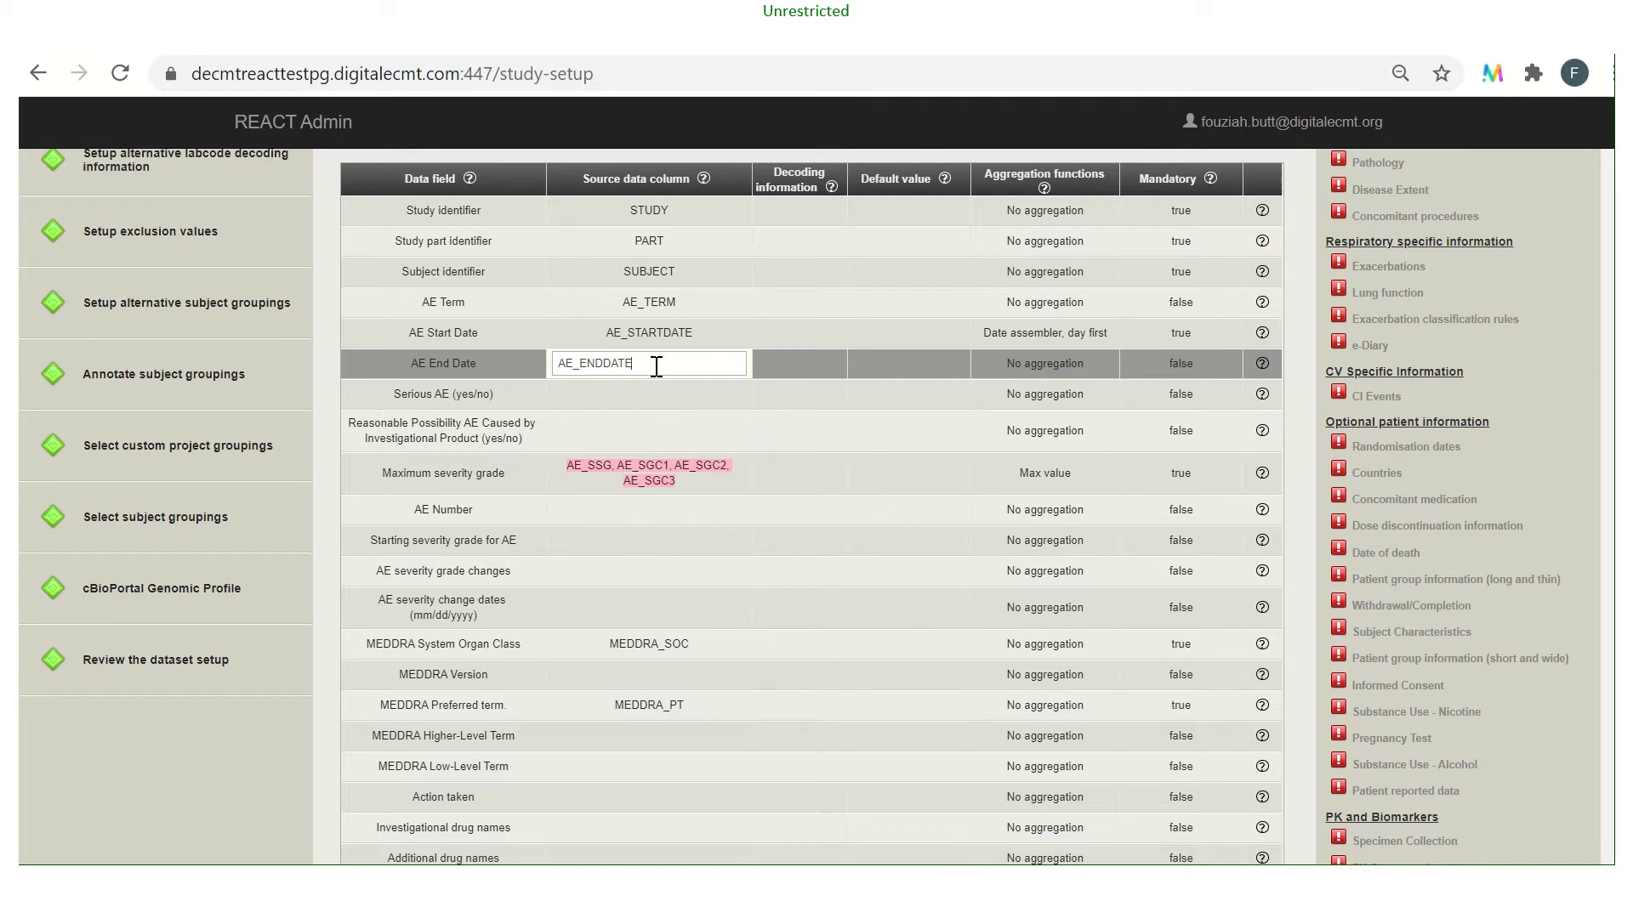
{"action": "left_click", "coordinate": [996, 368]}
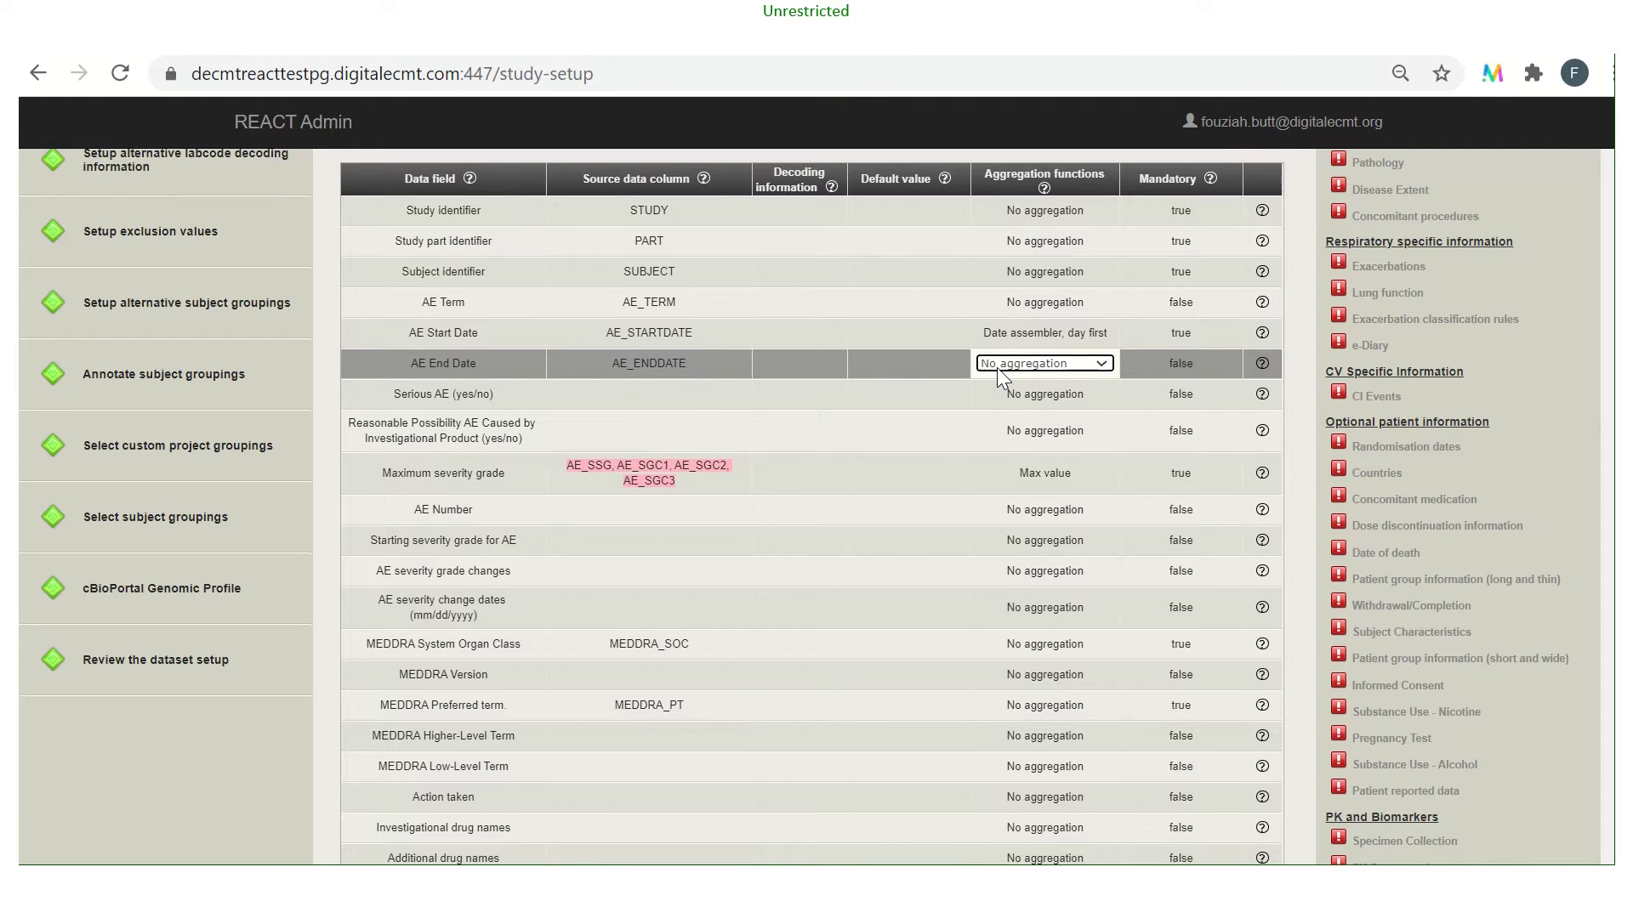
{"action": "left_click", "coordinate": [1100, 362]}
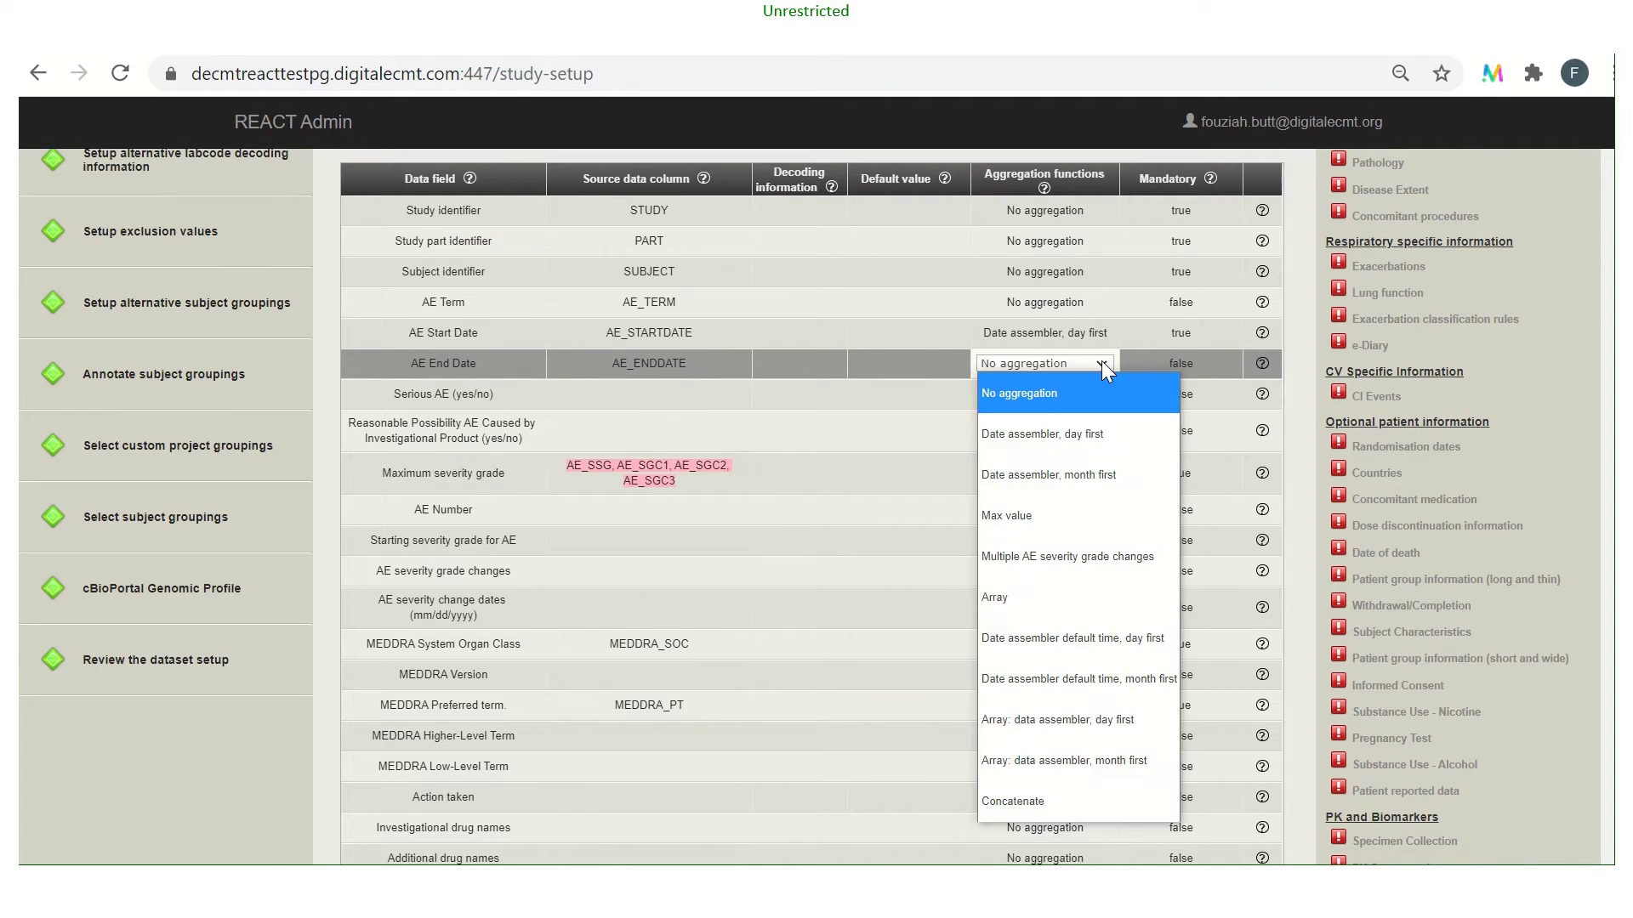
{"action": "left_click", "coordinate": [1070, 435]}
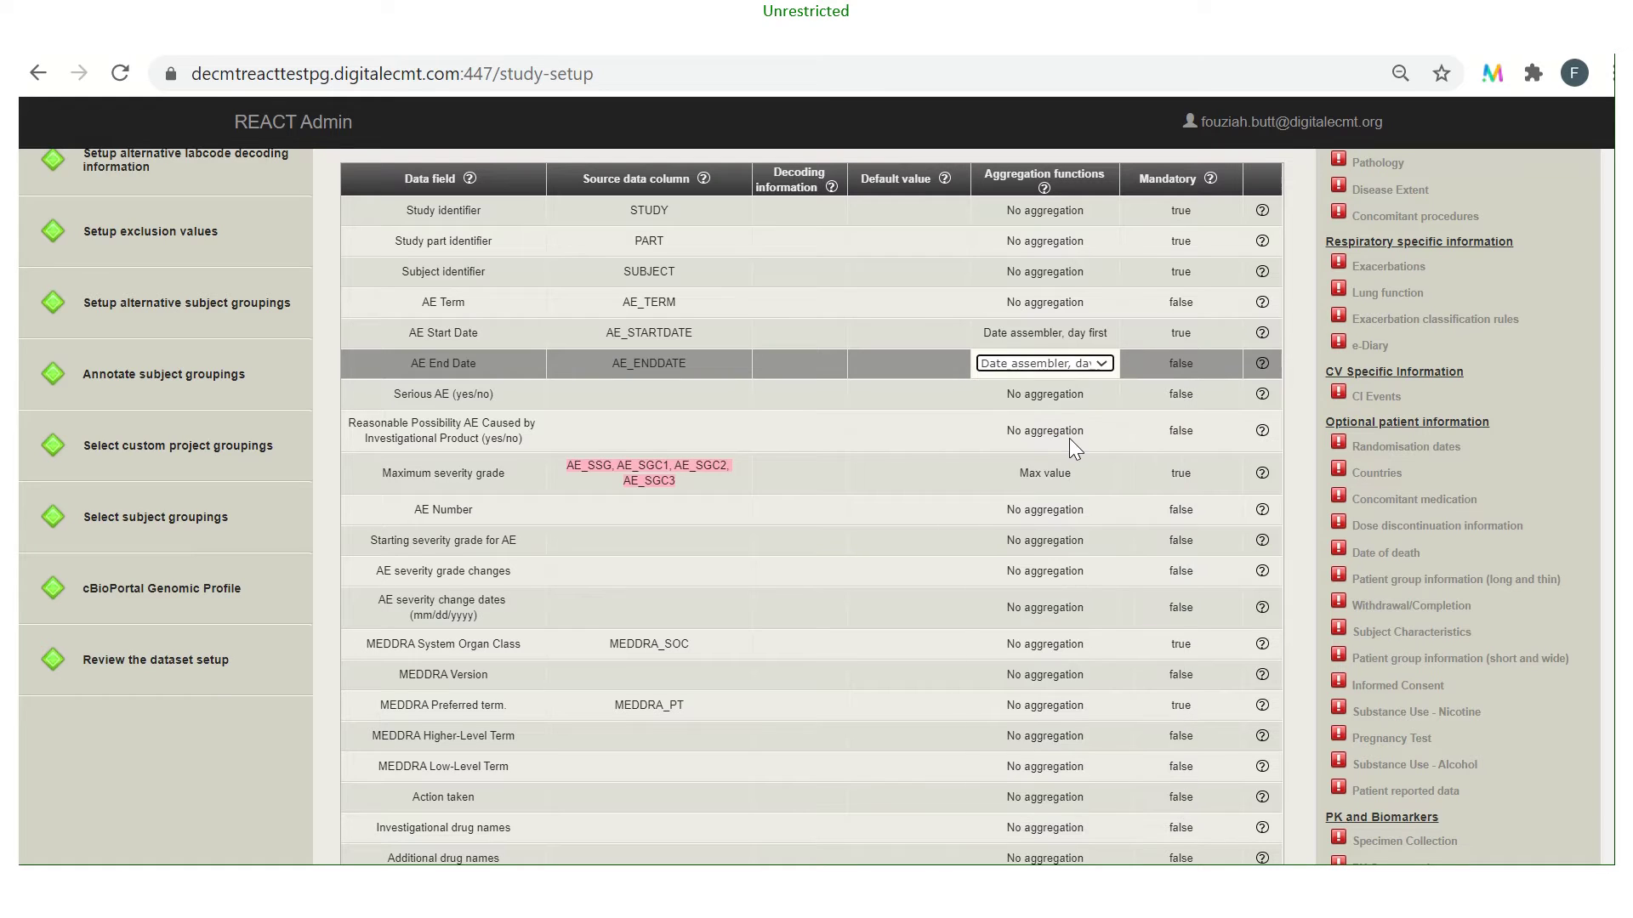
Map the Serious AE (yes/no) field to the source data column AE_SERIOUS.
{"action": "left_click", "coordinate": [629, 398]}
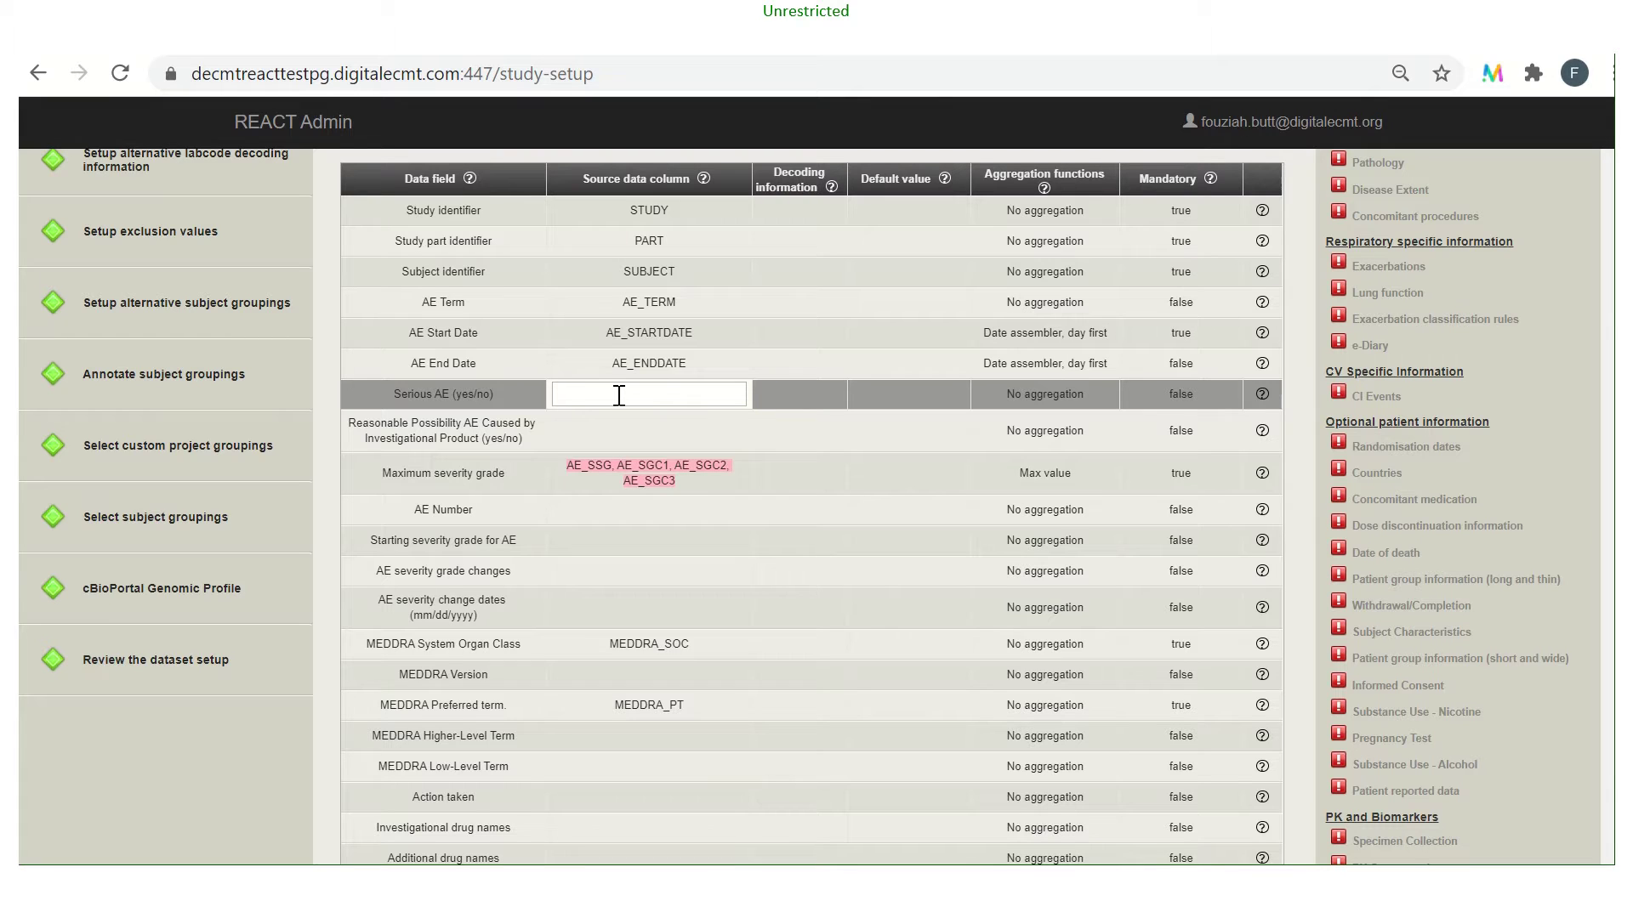
{"action": "type", "text": "SE"}
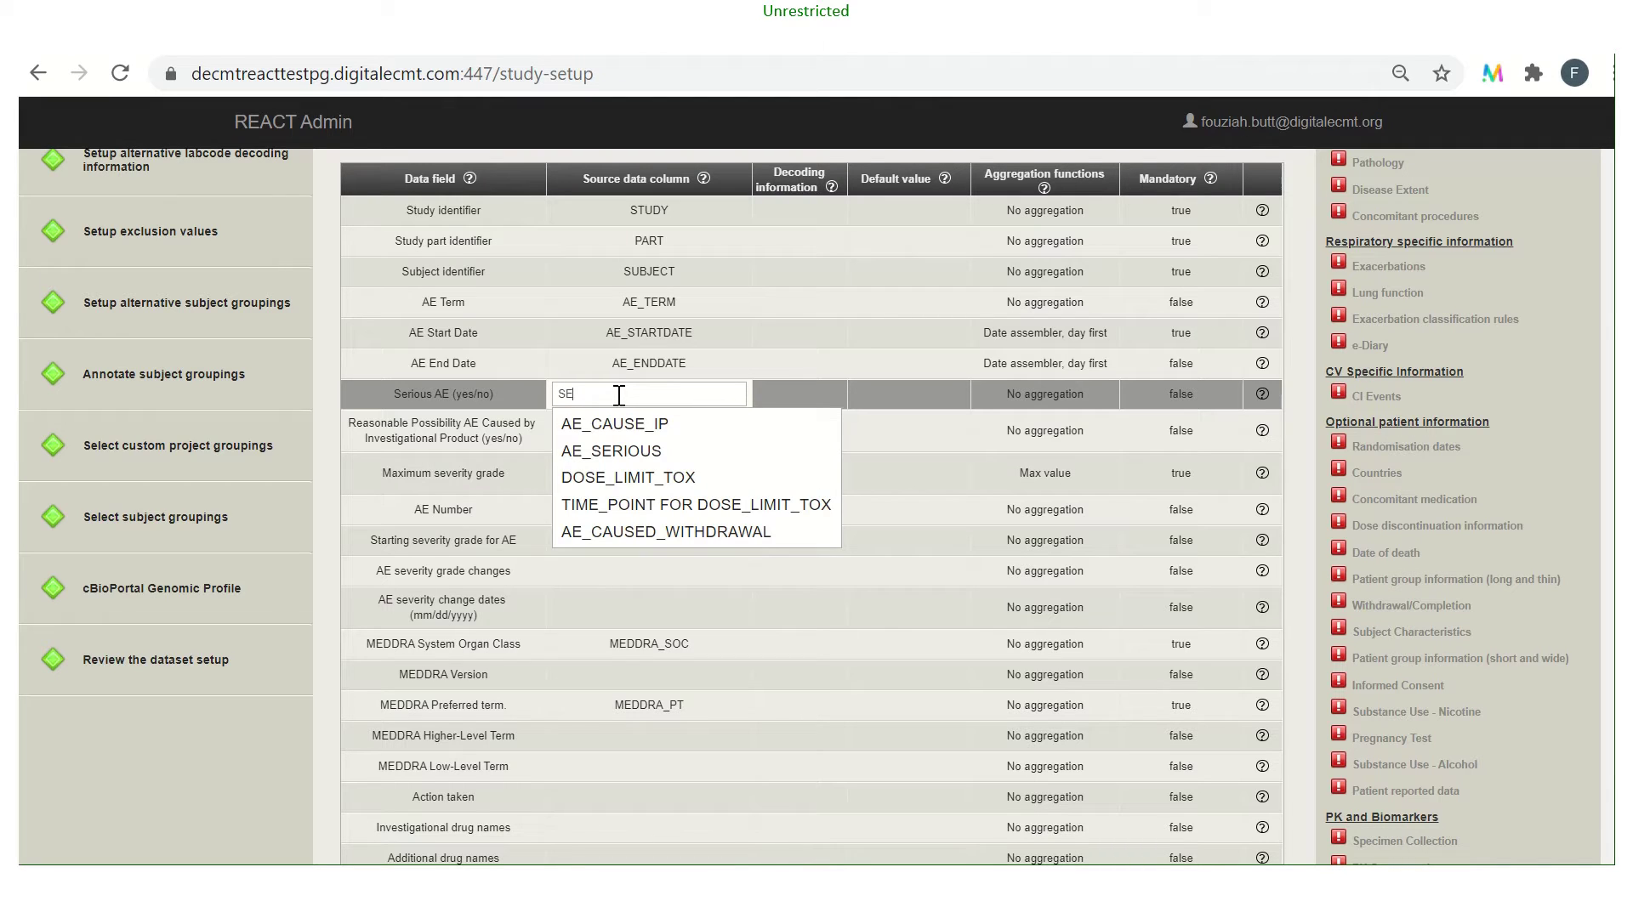
{"action": "left_click", "coordinate": [620, 445]}
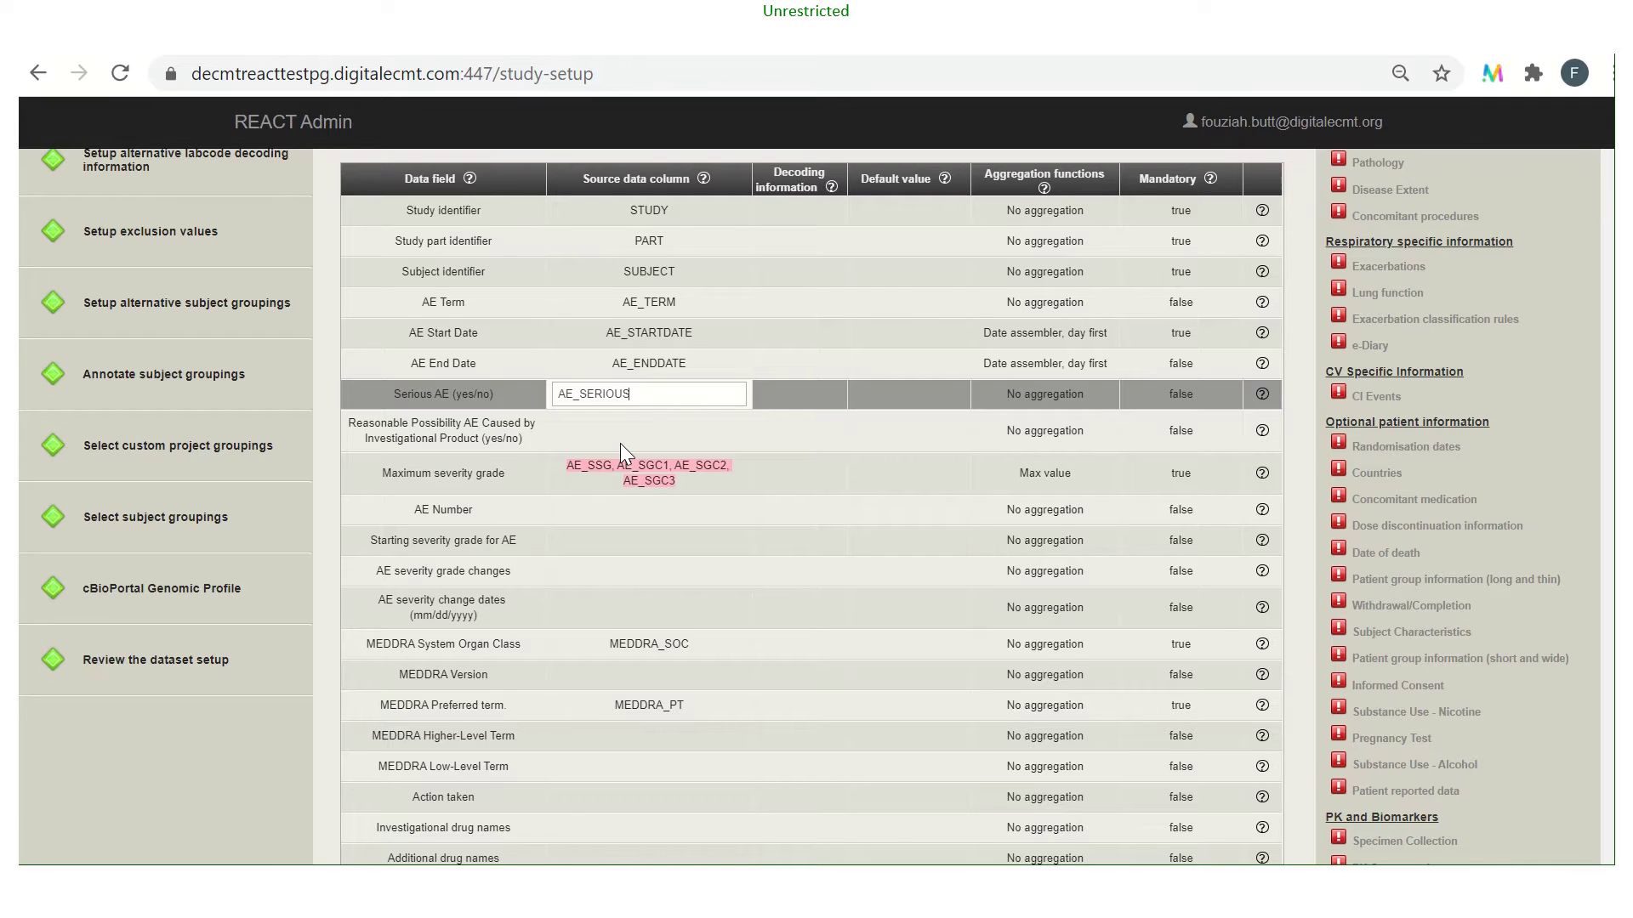
Map the field for reasonable possibility that the AE was caused by the investigational product to AE_CAUSE_IP.
{"action": "left_click", "coordinate": [621, 442]}
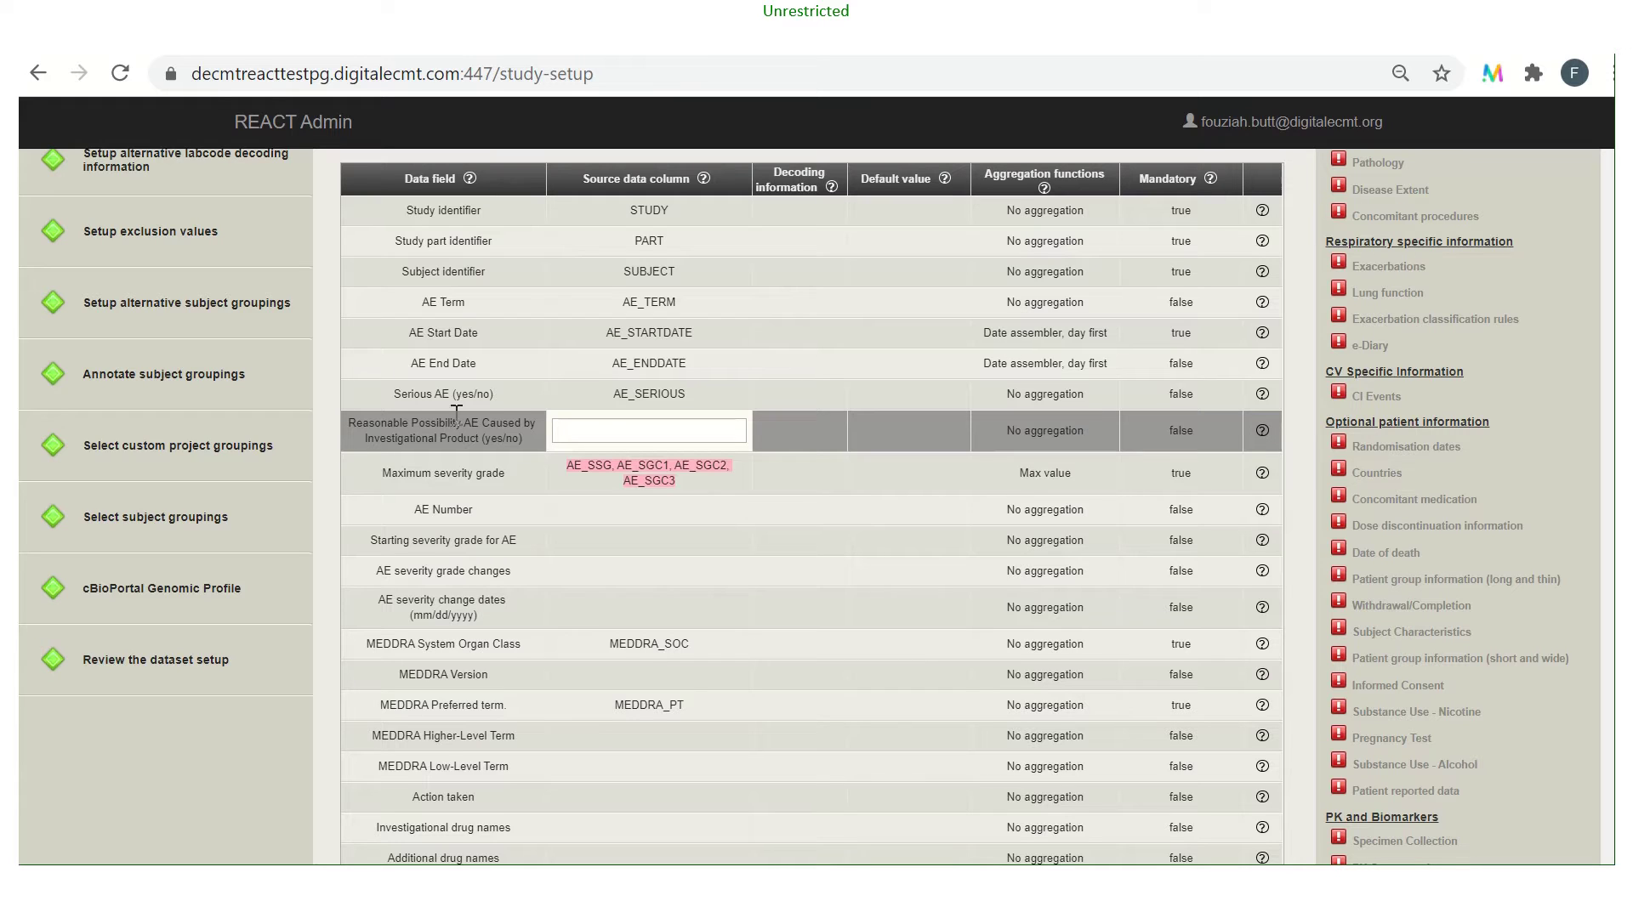
{"action": "left_click", "coordinate": [733, 423]}
{"action": "type", "text": "AE"}
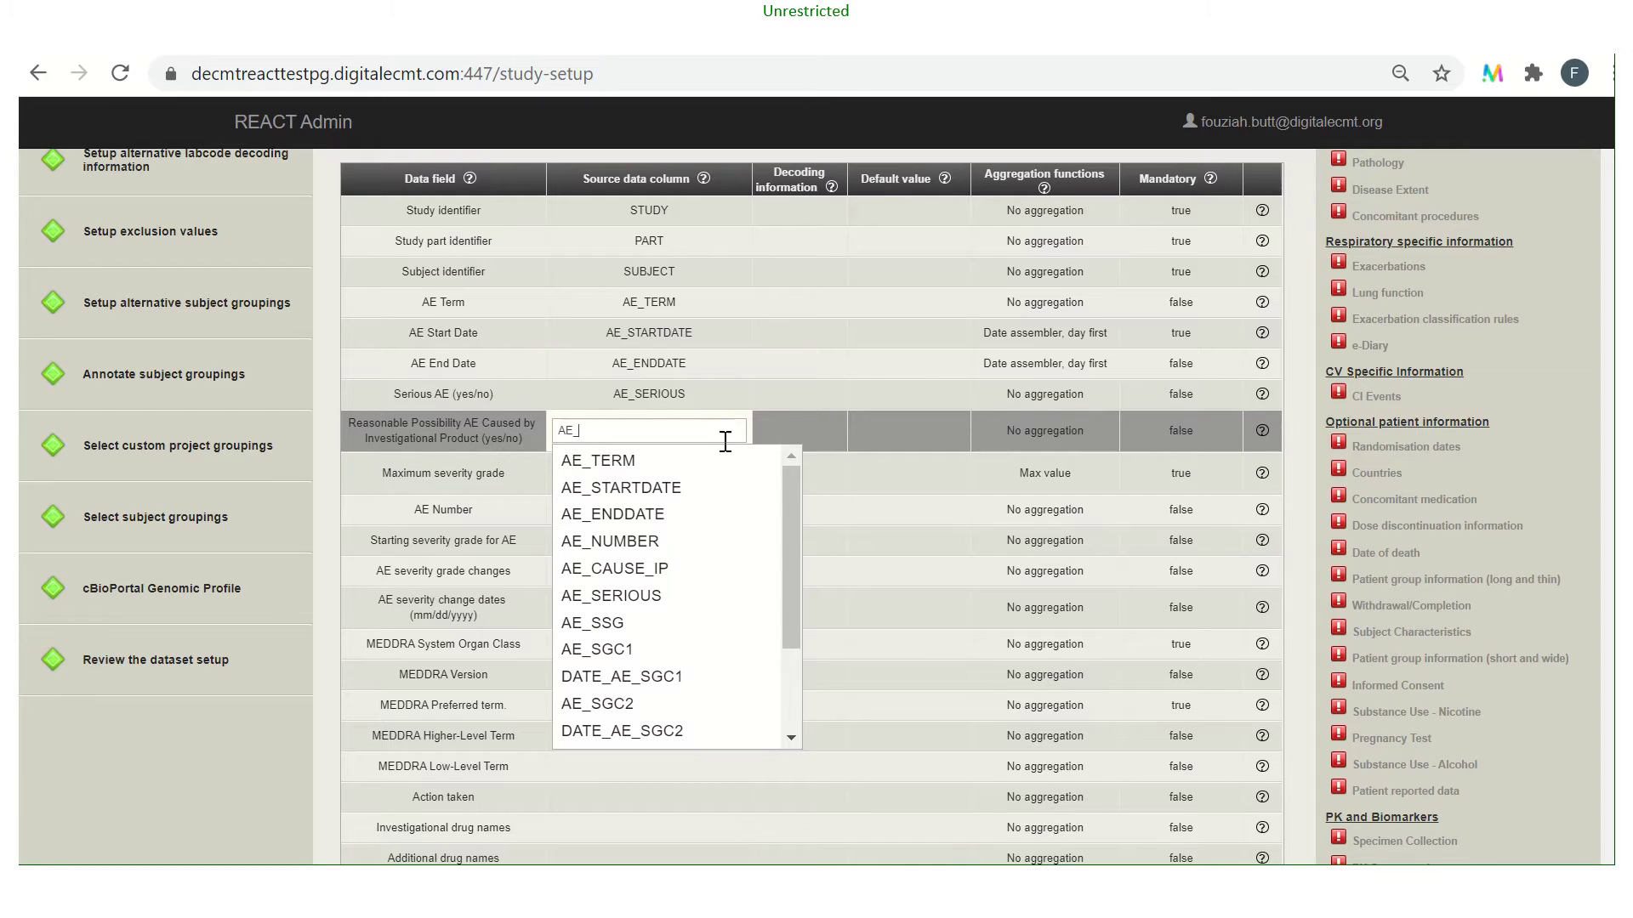
{"action": "type", "text": "_C"}
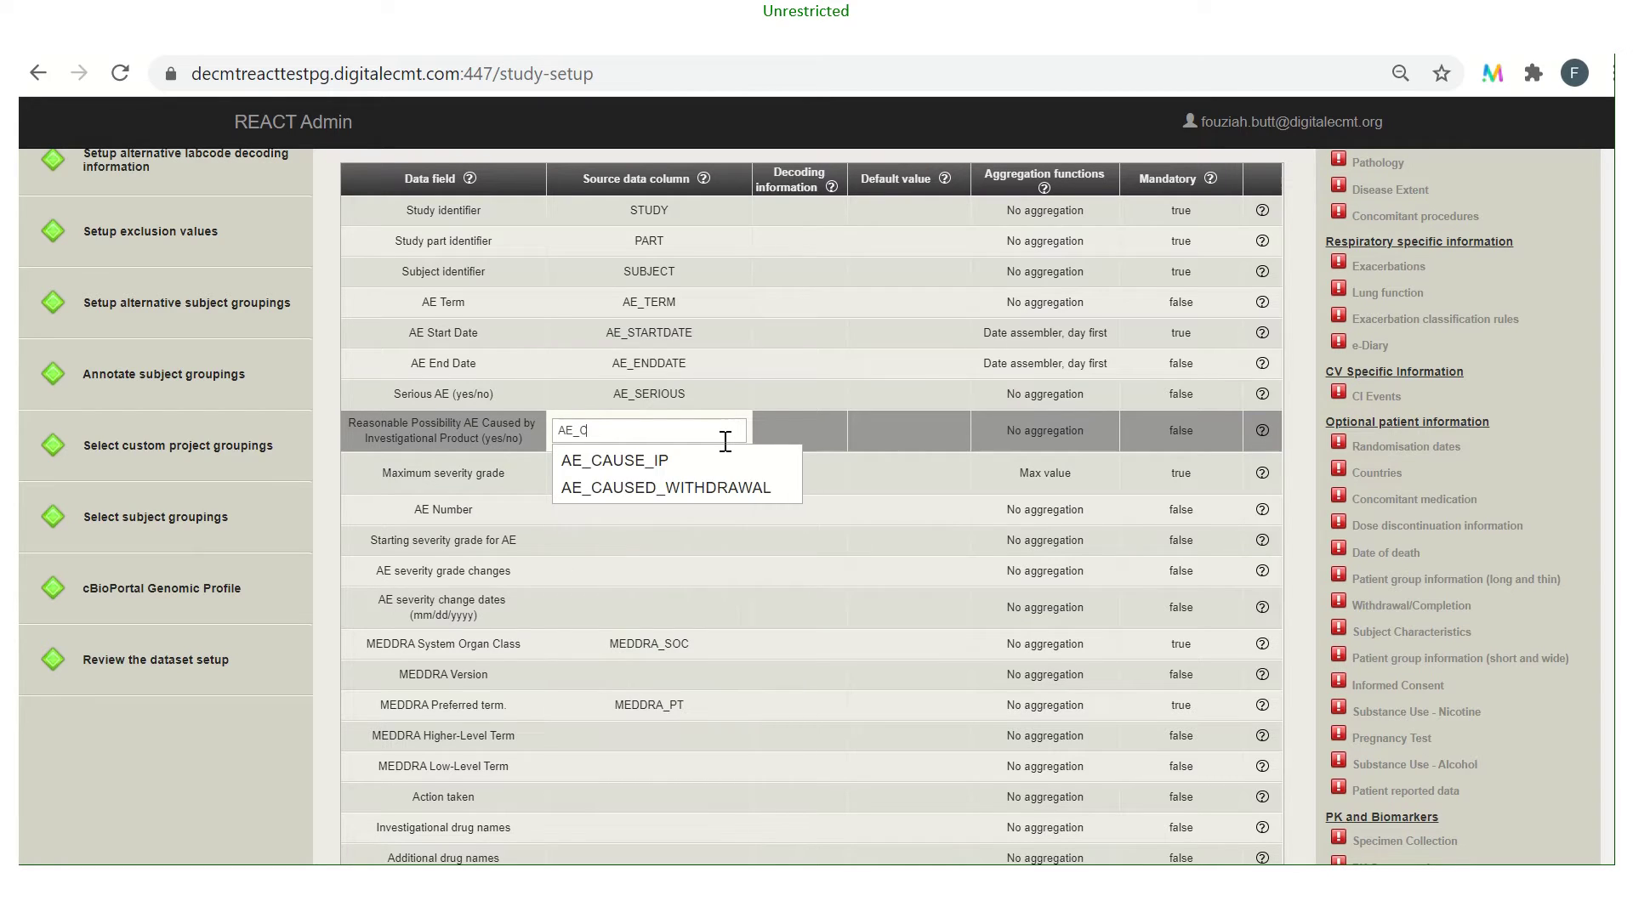
{"action": "left_click", "coordinate": [661, 460]}
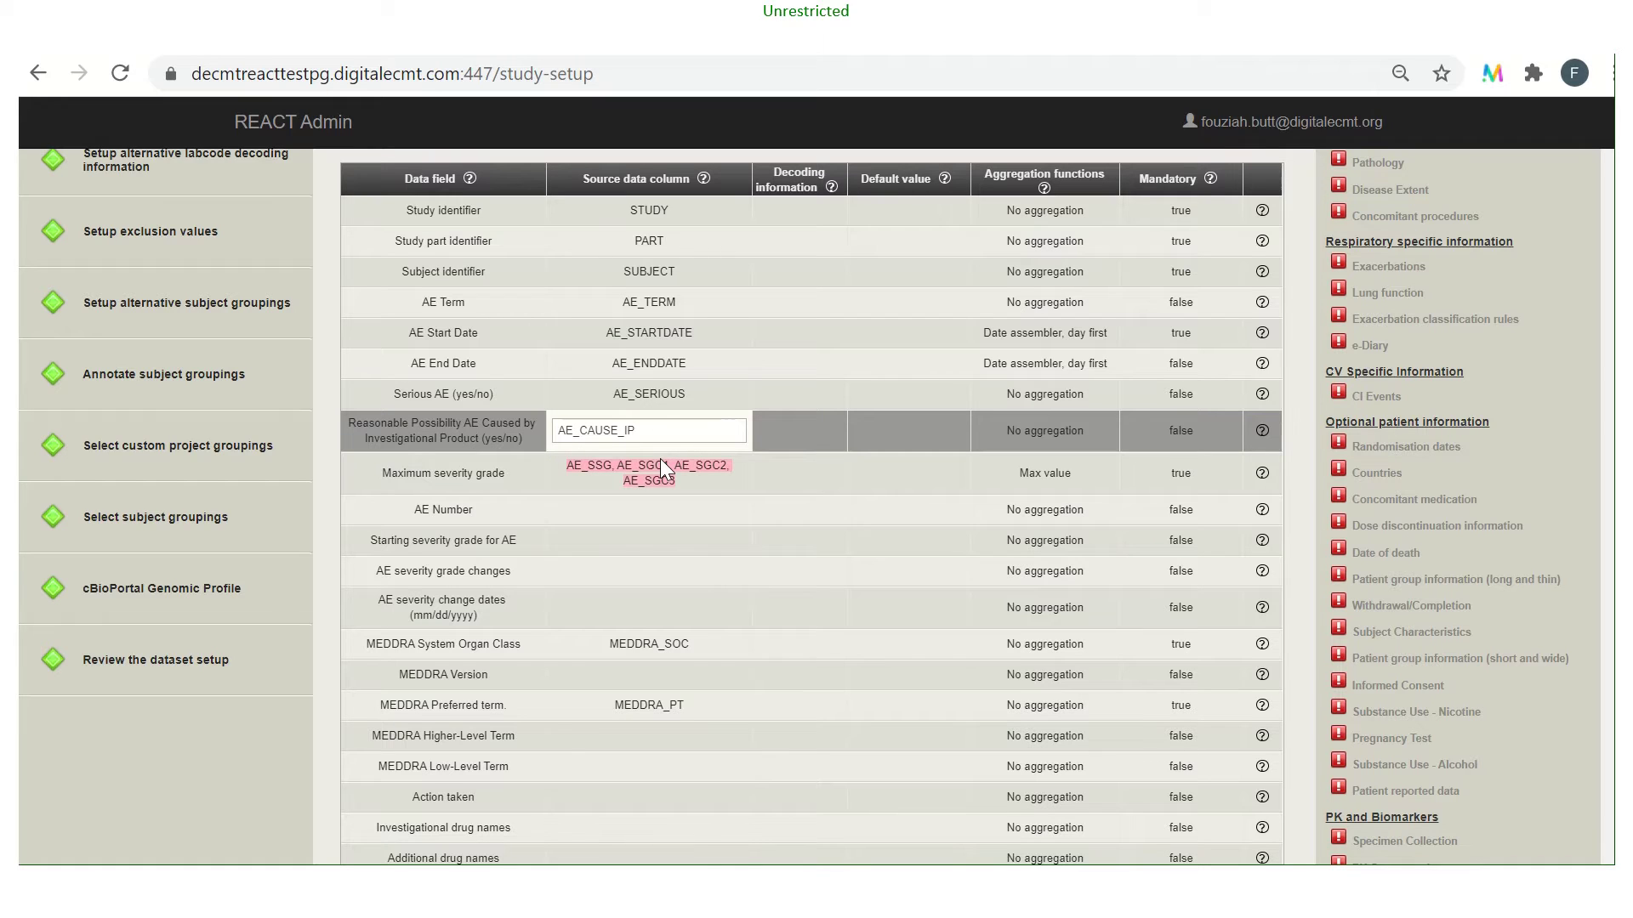
{"action": "mouse_move", "coordinate": [627, 489]}
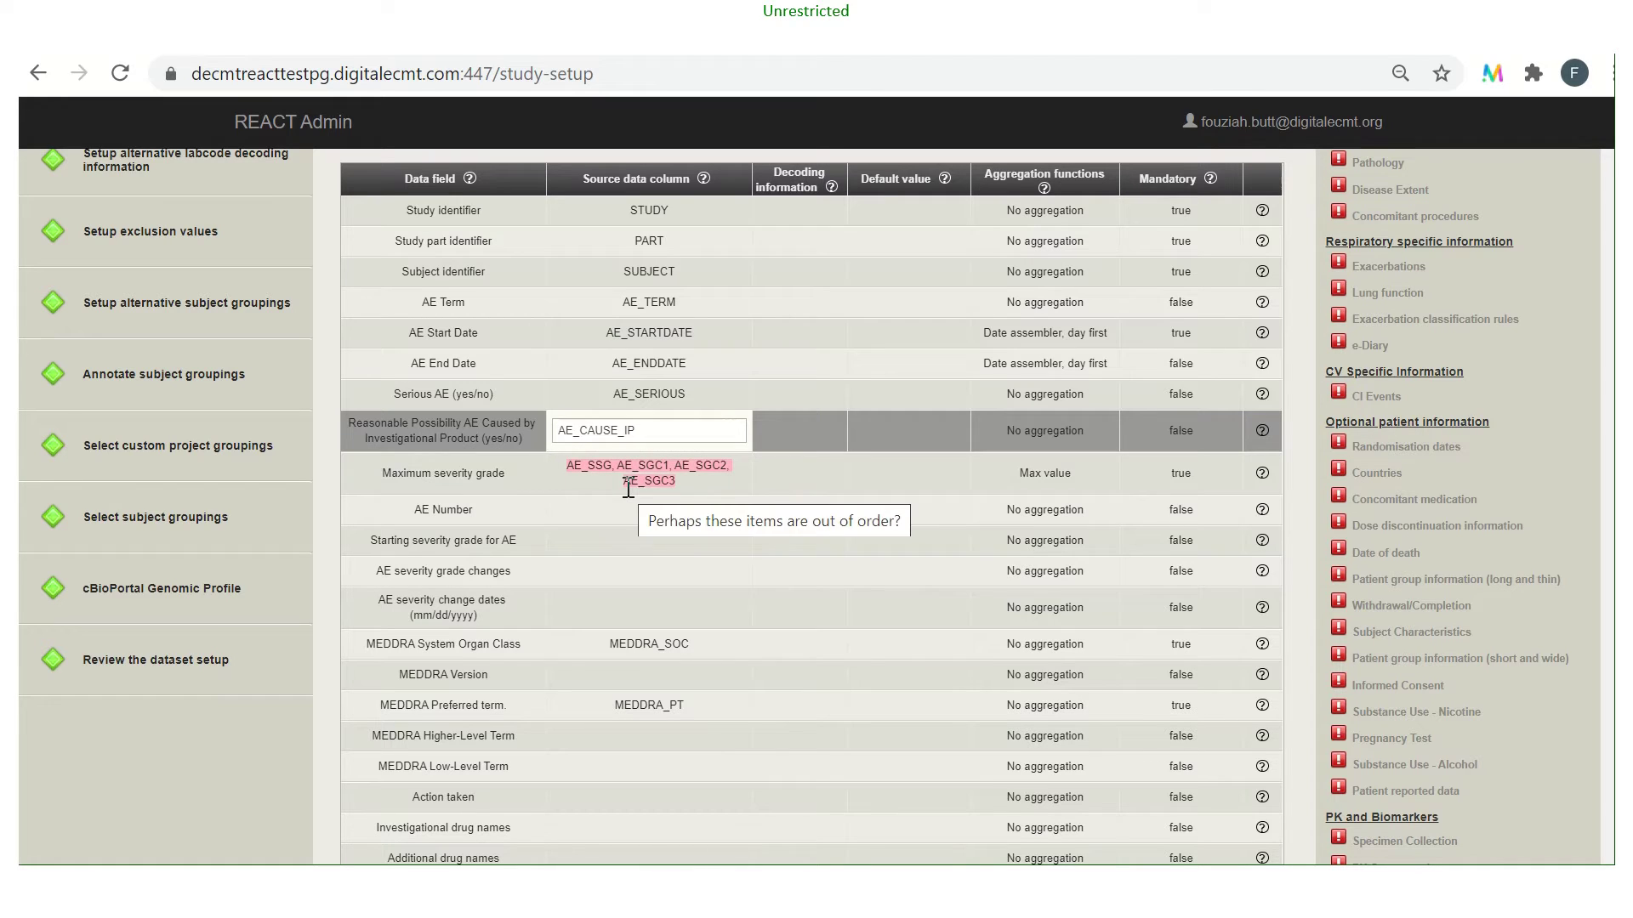
Map the AE Number field to the source data column AE_NUMBER.
{"action": "left_click", "coordinate": [606, 515]}
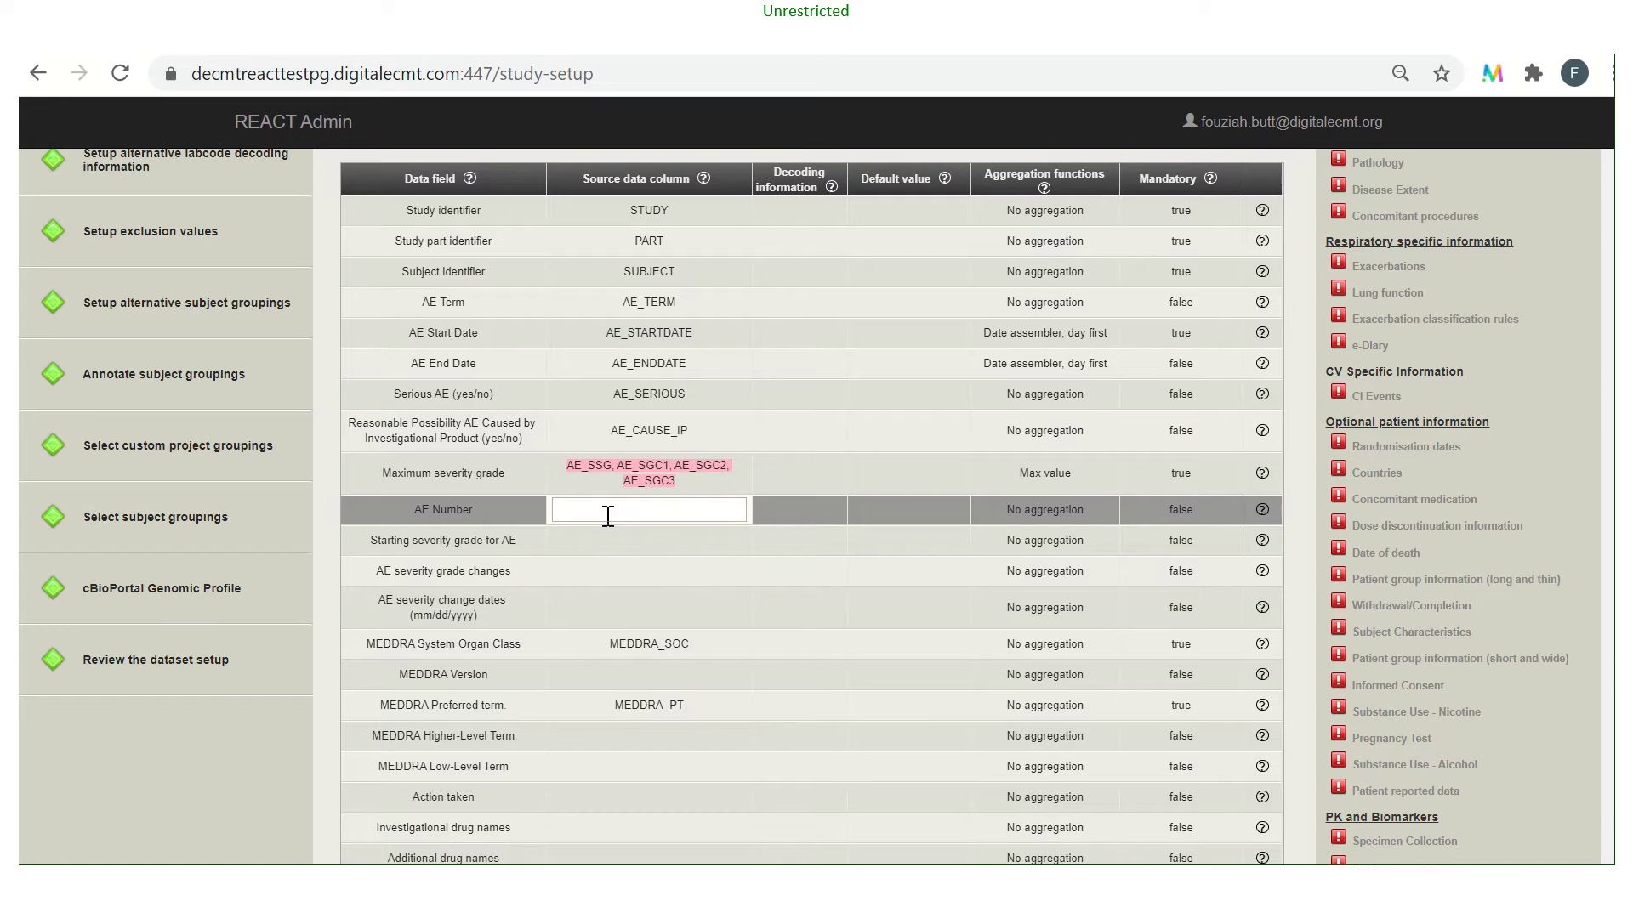
{"action": "type", "text": "AE_N"}
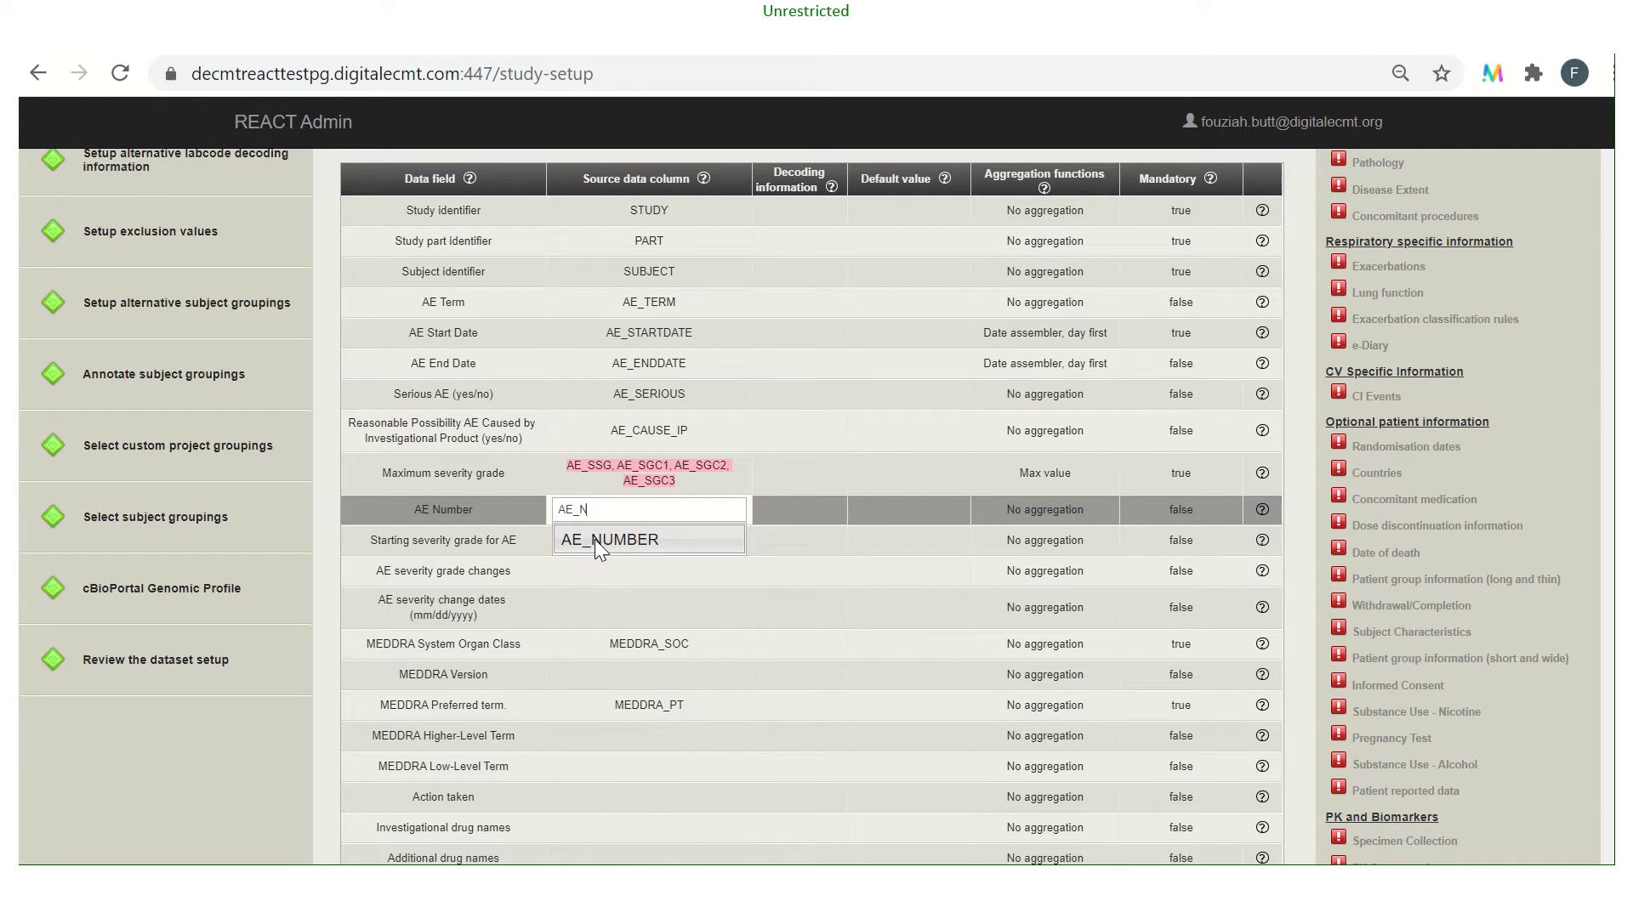
{"action": "left_click", "coordinate": [595, 539]}
Map the Starting severity grade for AE field to the source data column AE_SSG.
{"action": "left_click", "coordinate": [596, 543]}
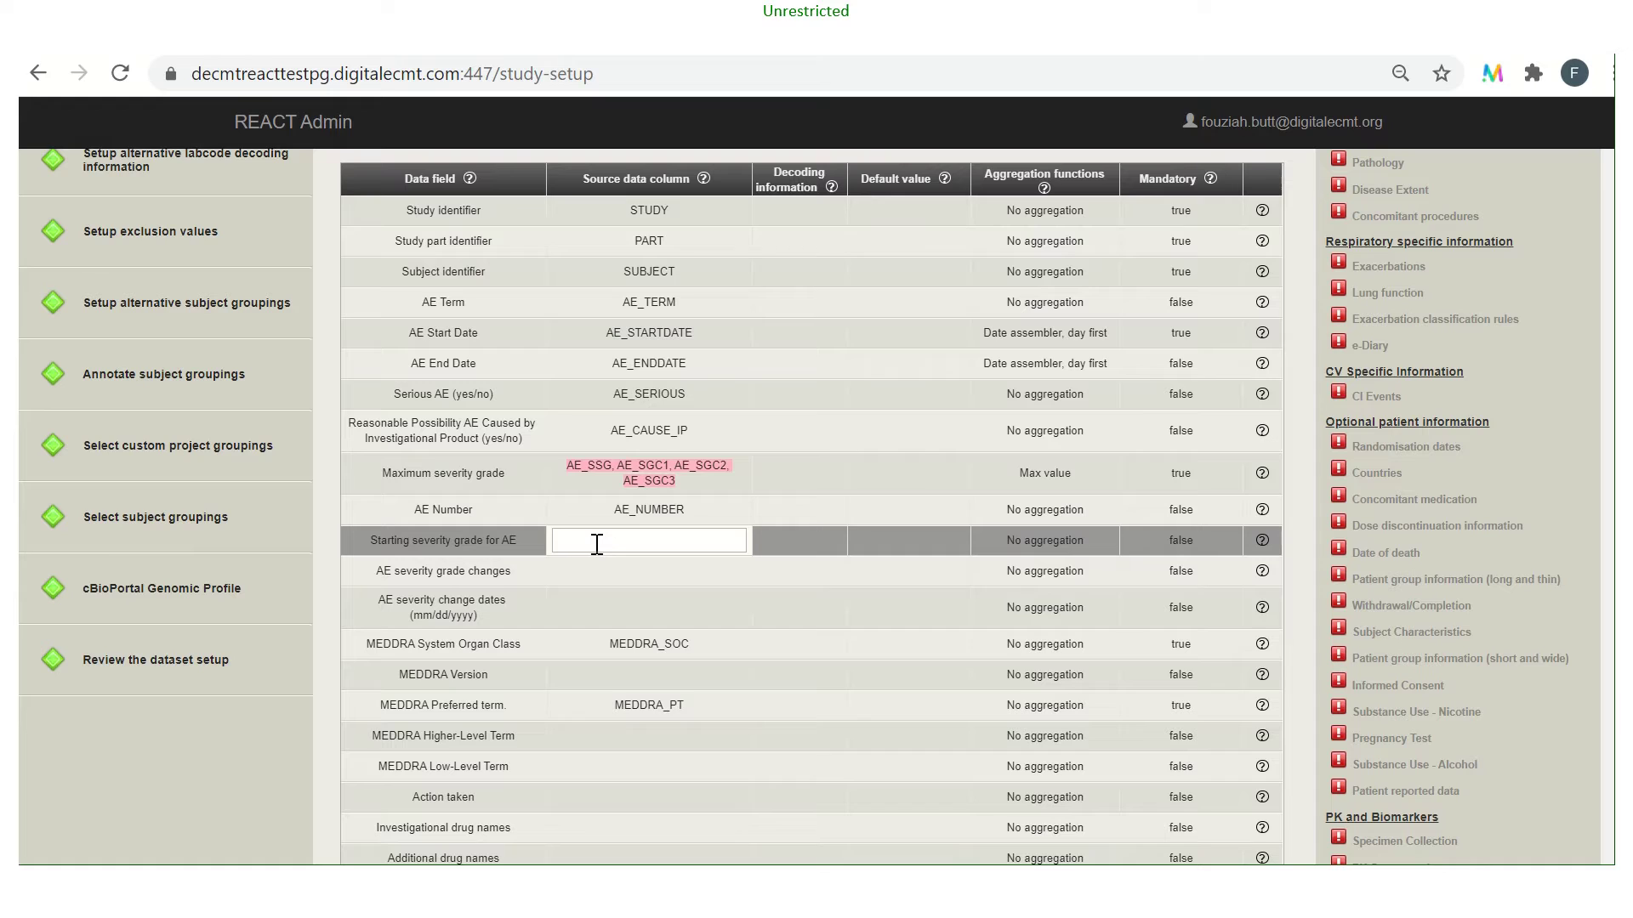
{"action": "type", "text": "AE"}
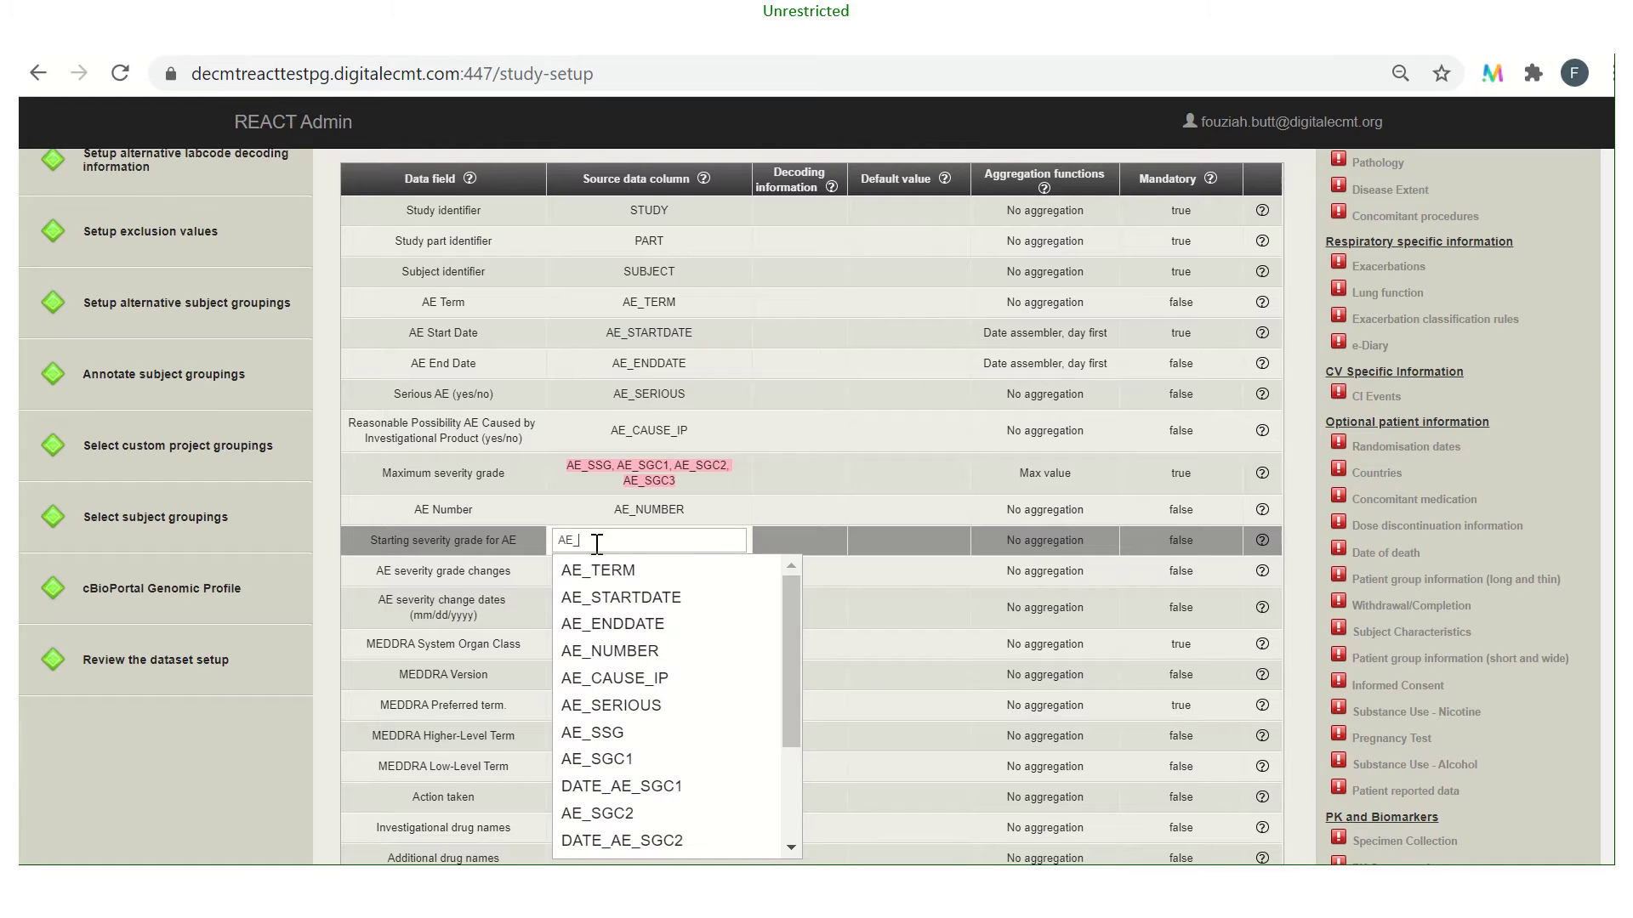
{"action": "type", "text": "_SSG"}
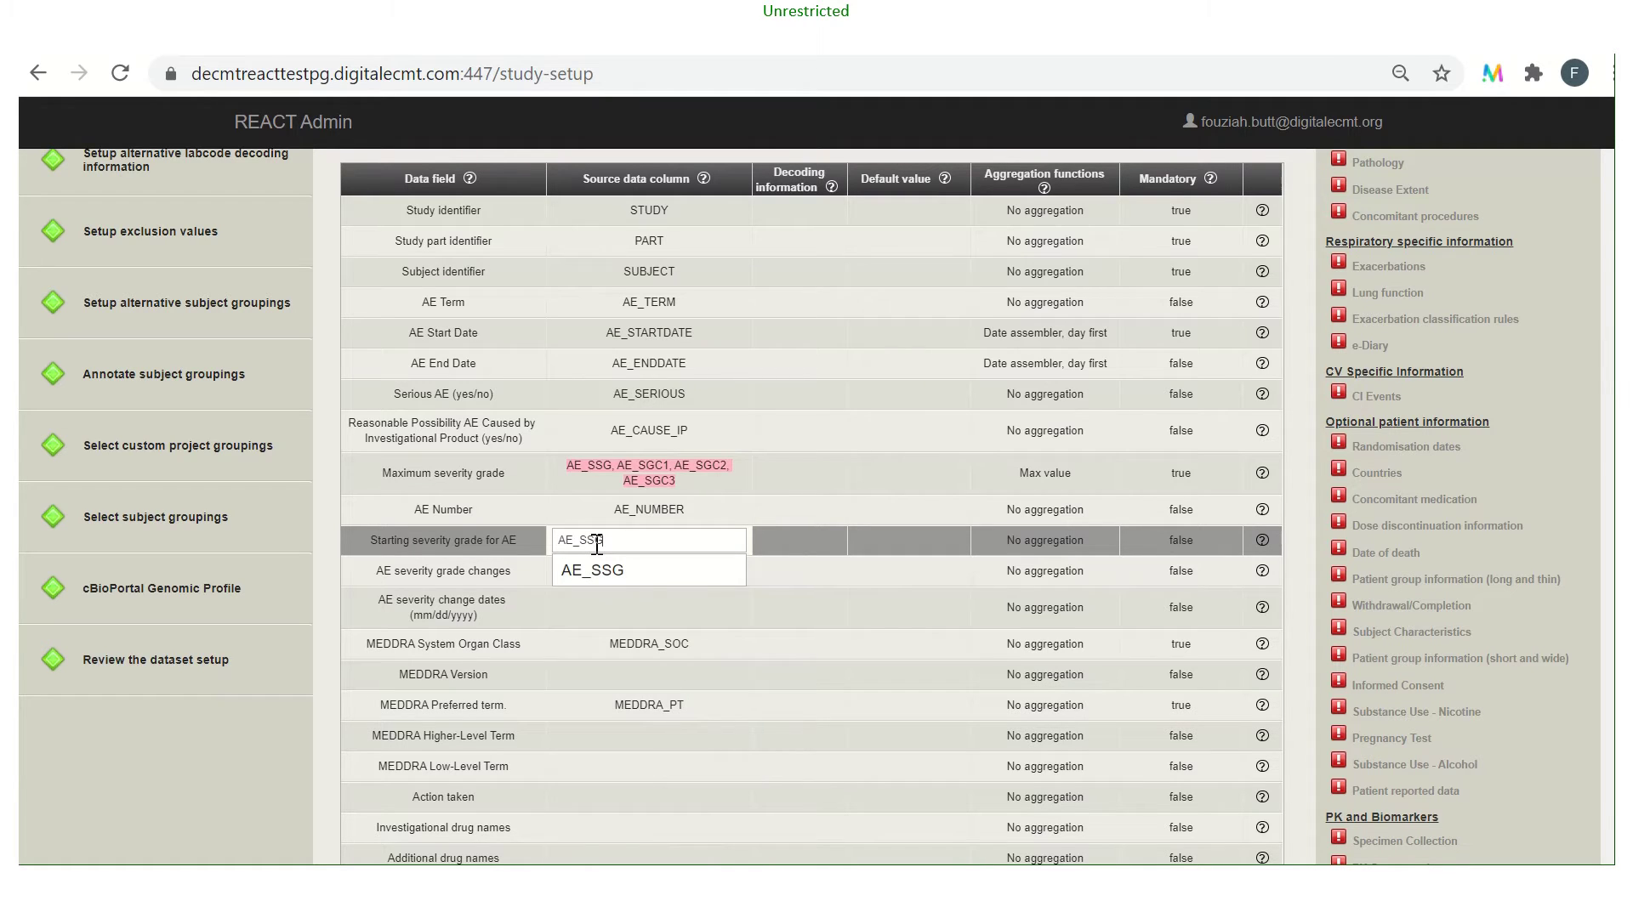
{"action": "left_click", "coordinate": [610, 581]}
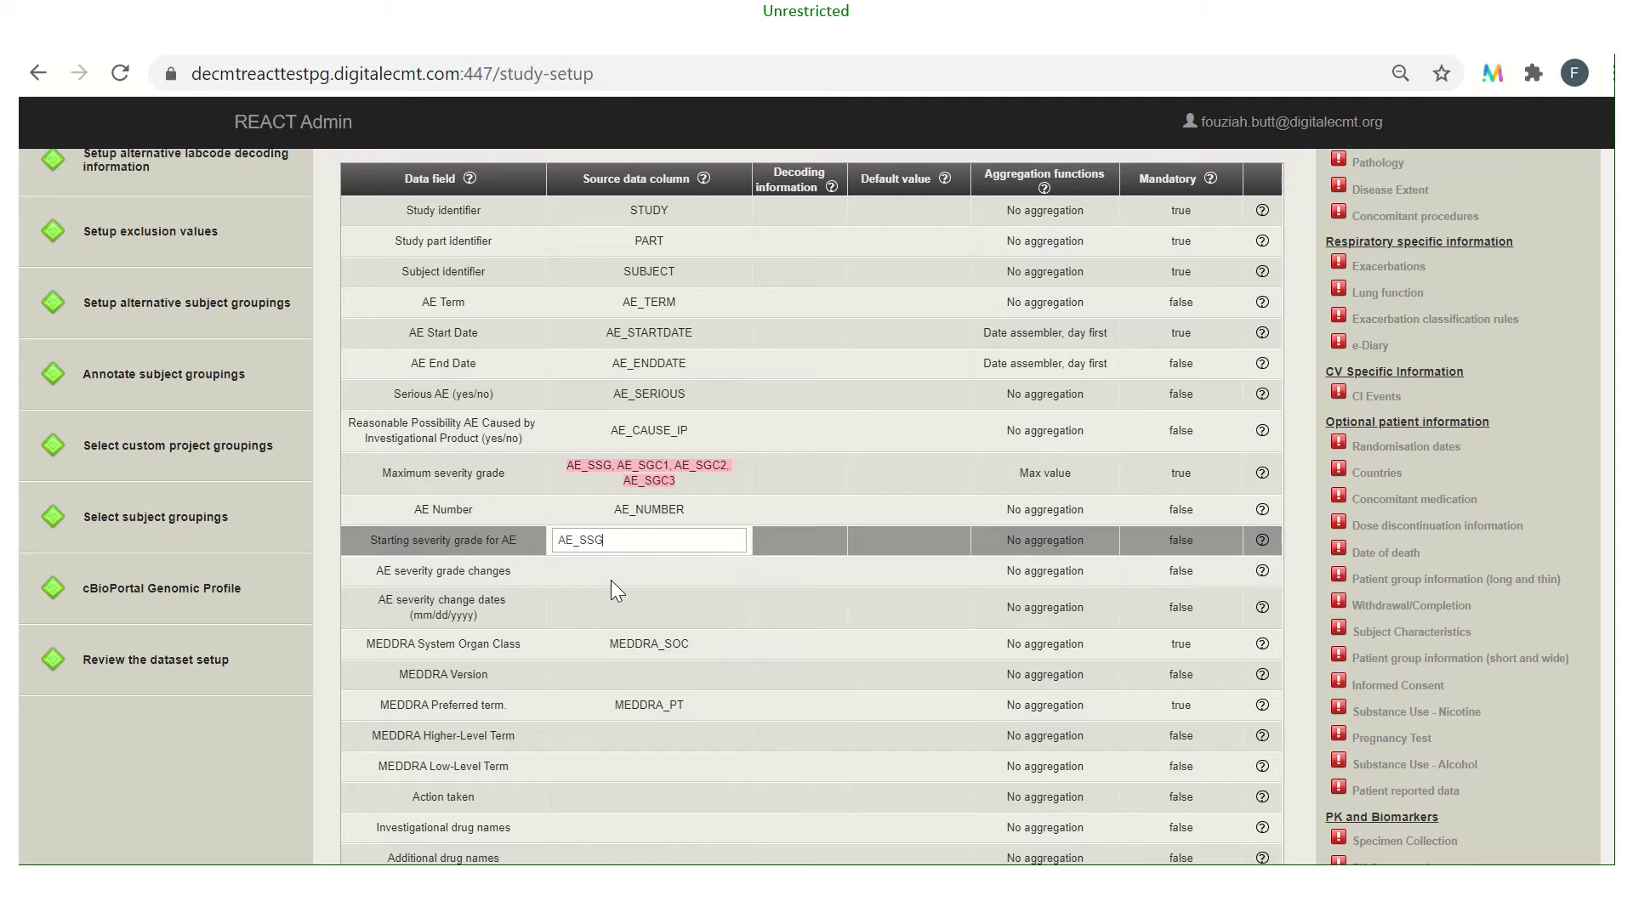
Map the AE severity grade changes field to the source data columns AE_SGC1, AE_SGC2 and AE_SGC3.
{"action": "left_click", "coordinate": [612, 581]}
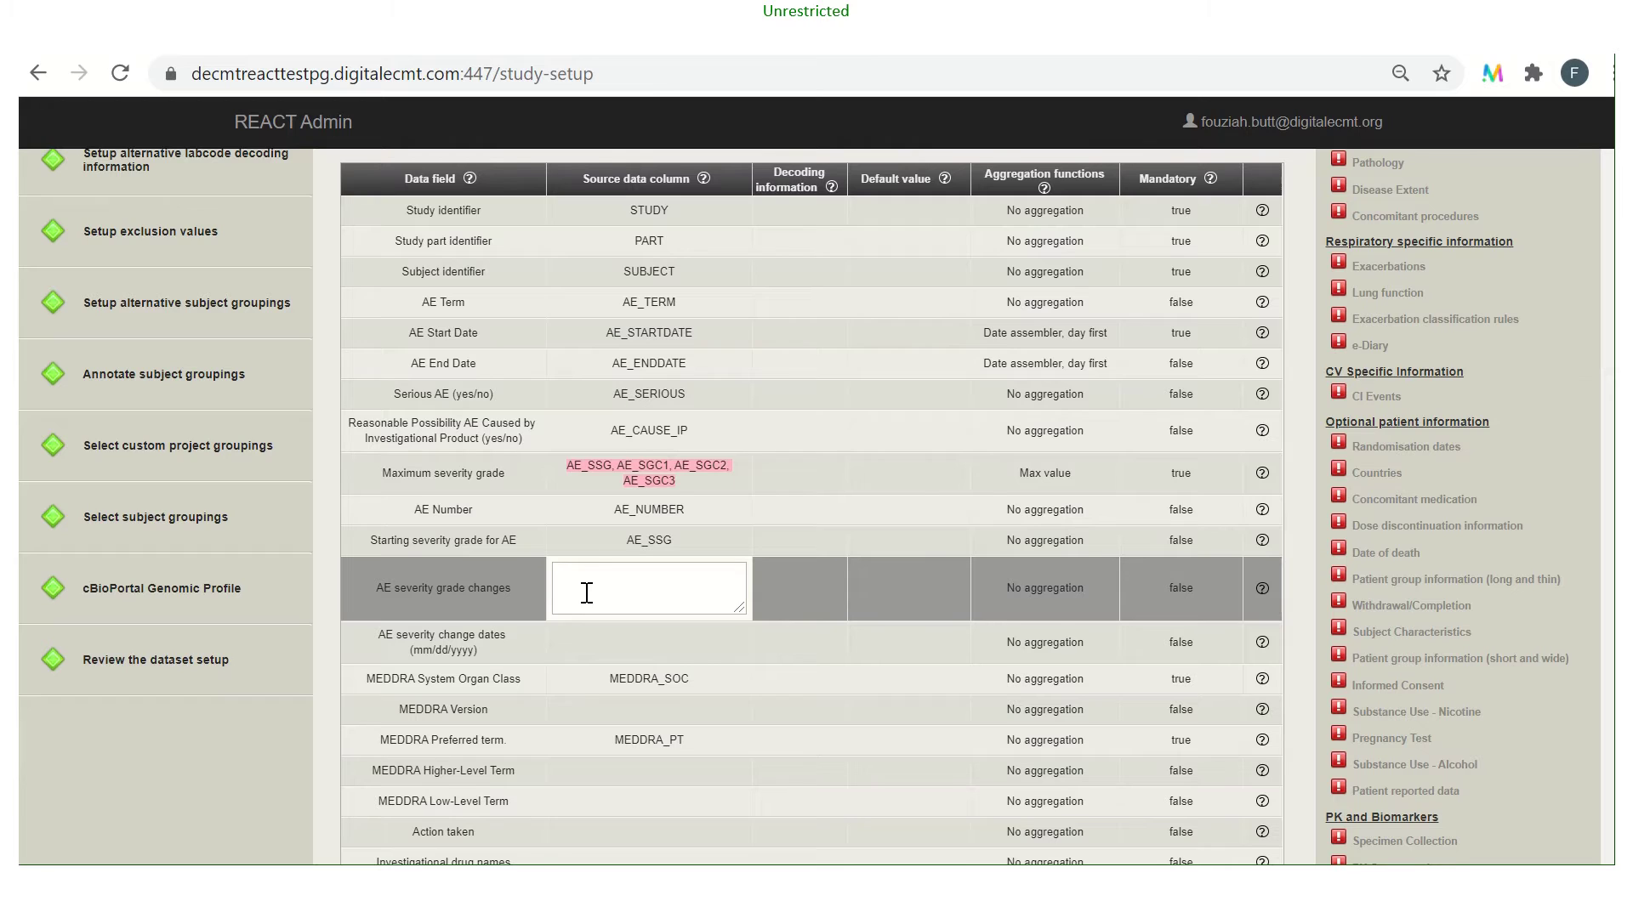
{"action": "type", "text": "AE_SCG"}
{"action": "key", "text": "BackSpace"}
{"action": "key", "text": "BackSpace"}
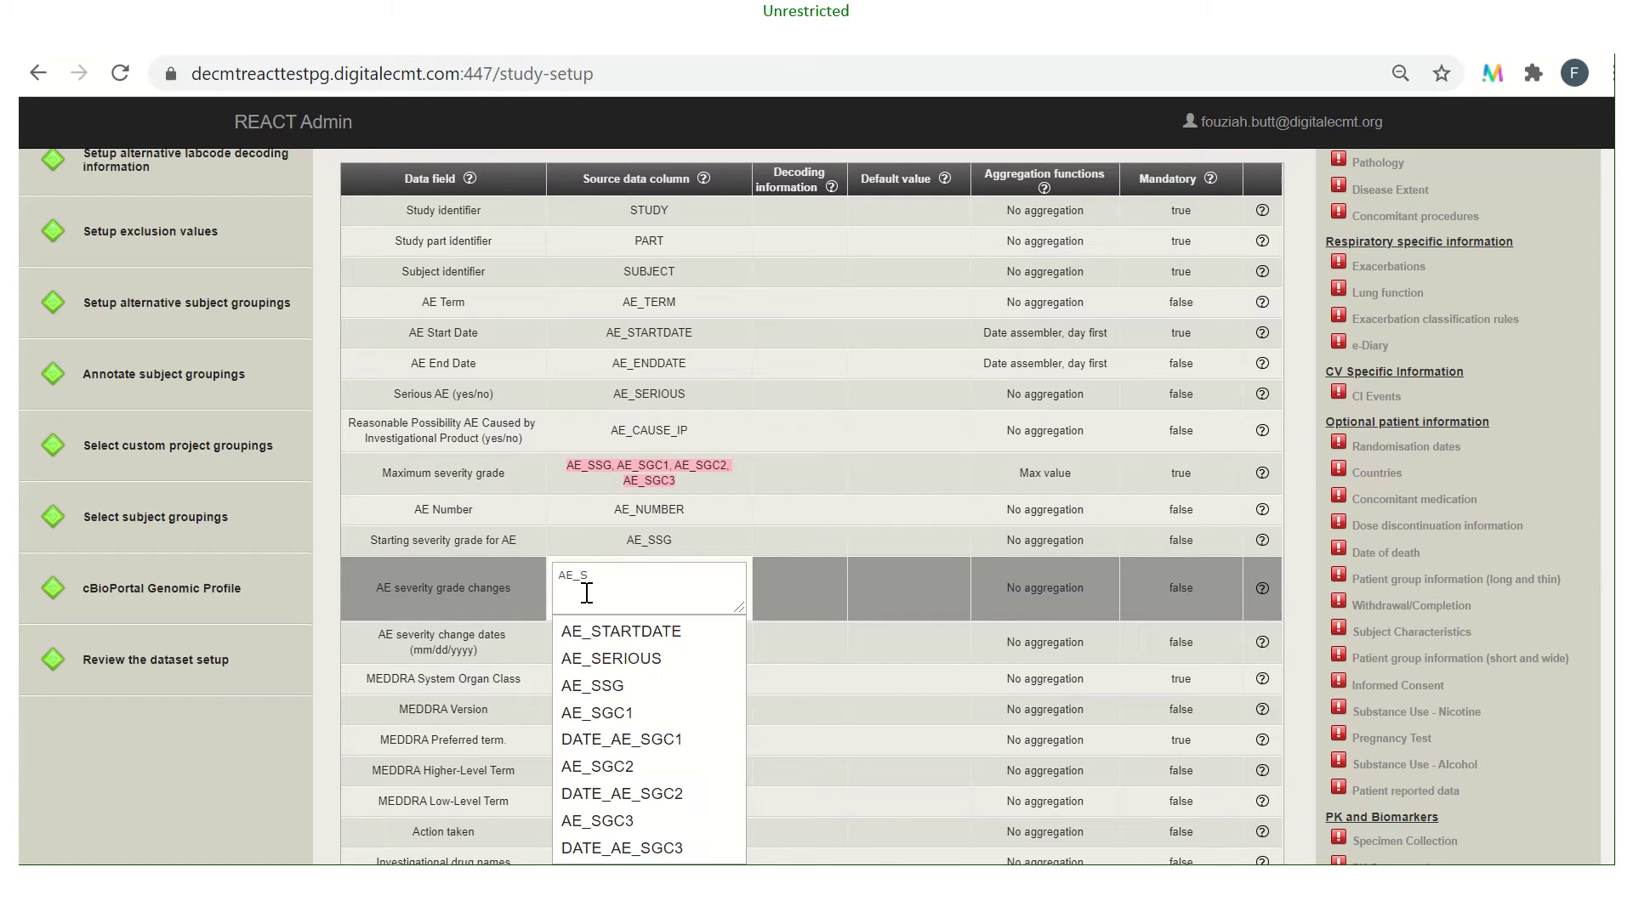
{"action": "type", "text": "G"}
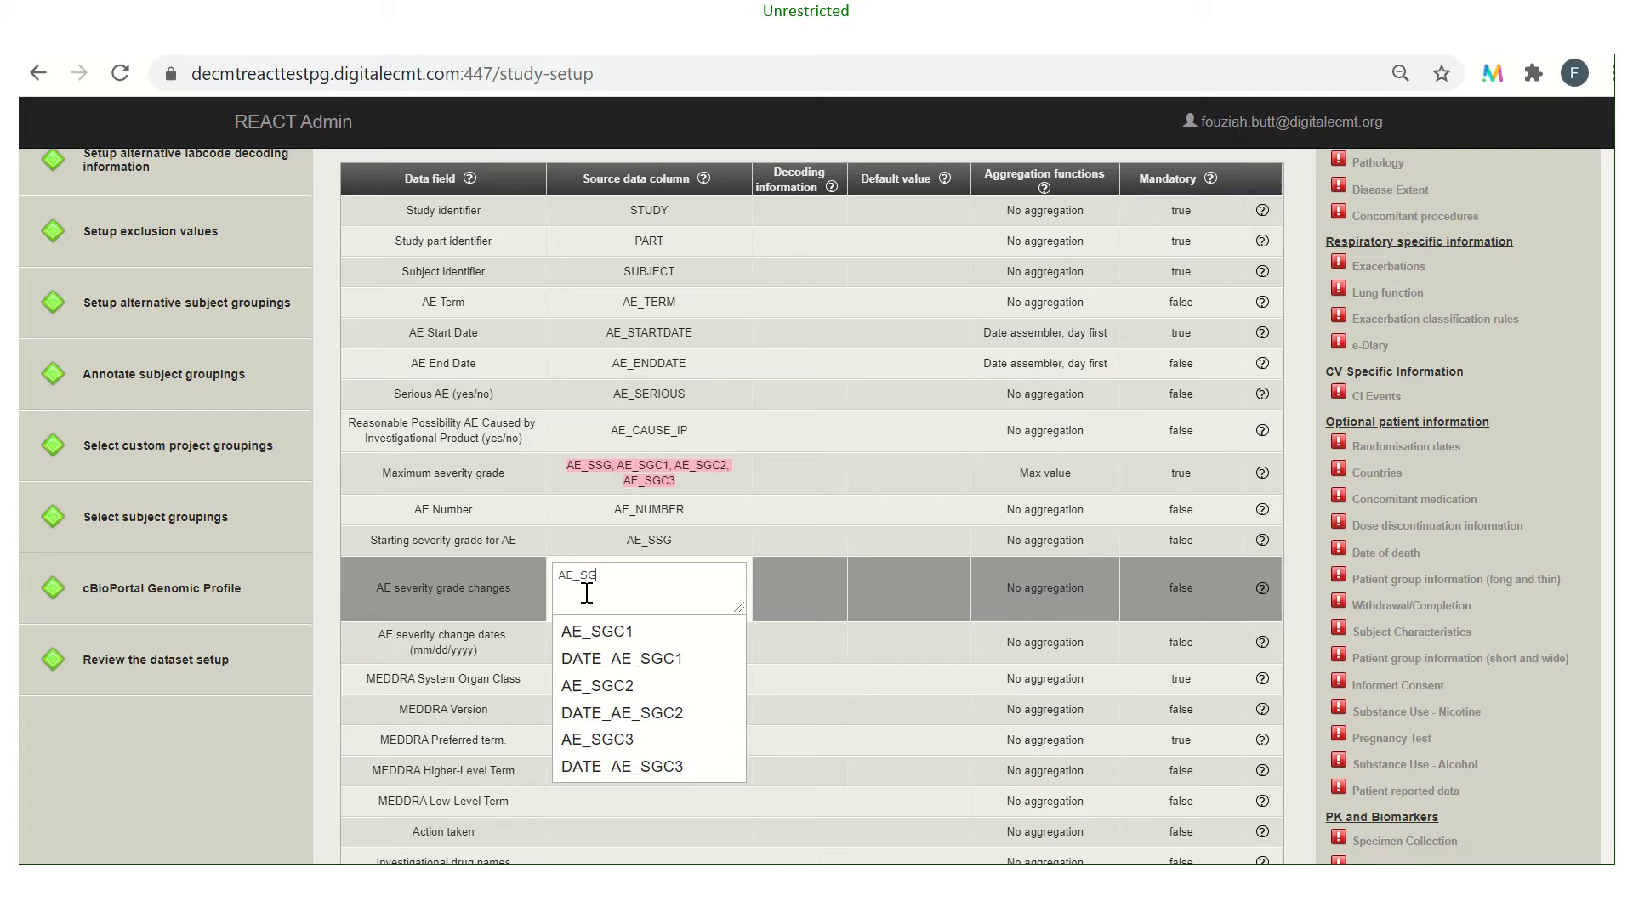
{"action": "left_click", "coordinate": [582, 639]}
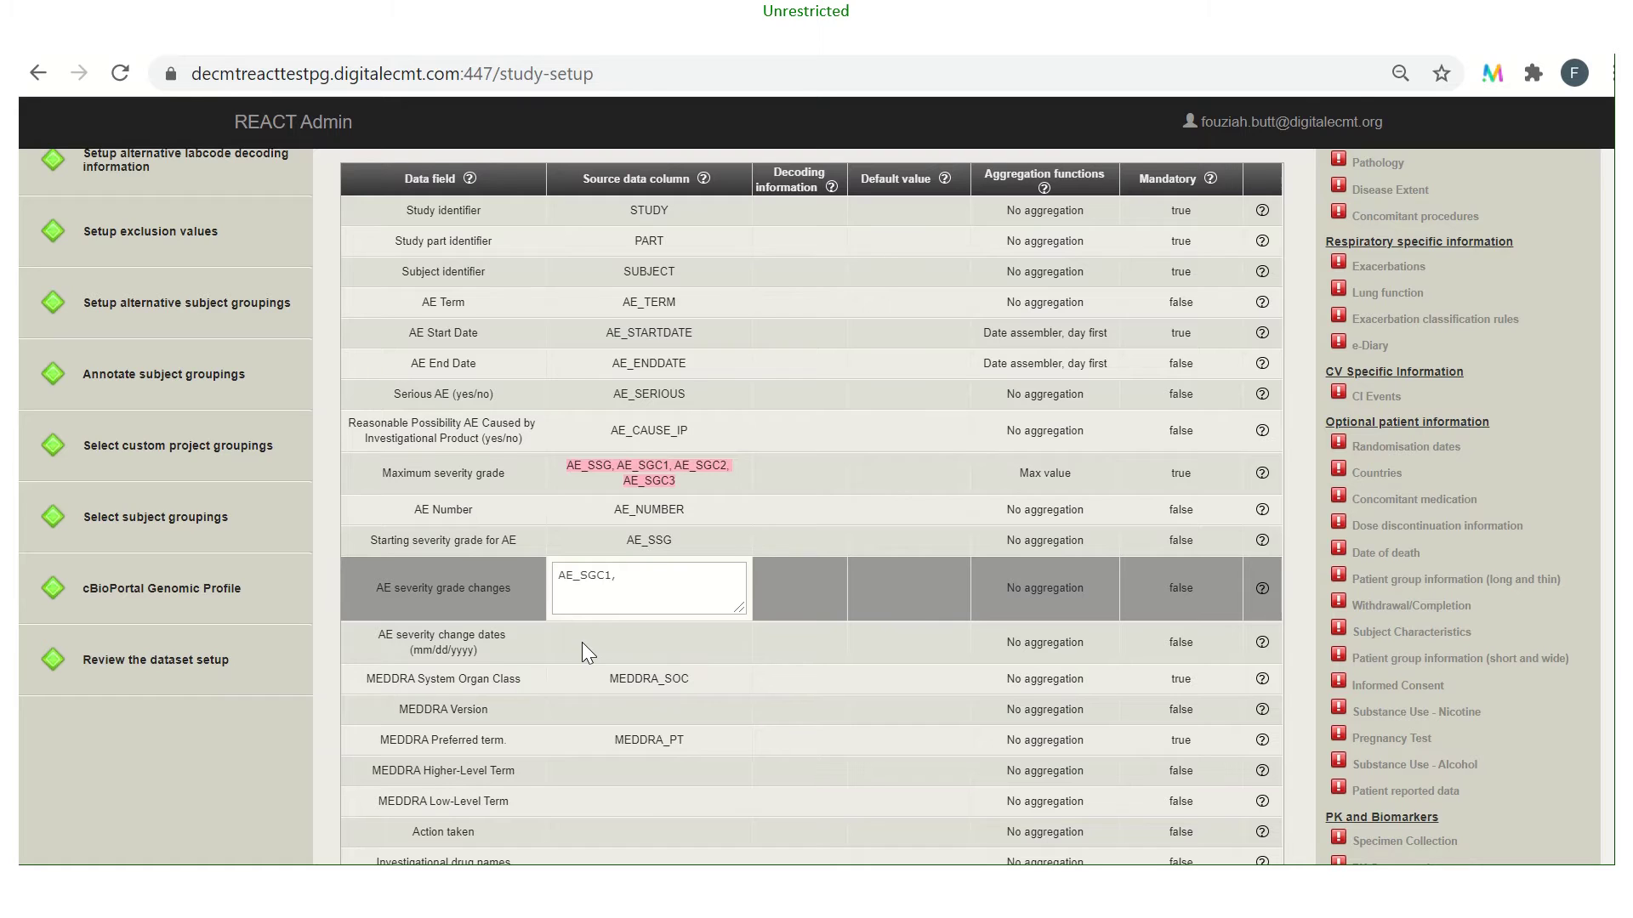
{"action": "type", "text": "AE_S"}
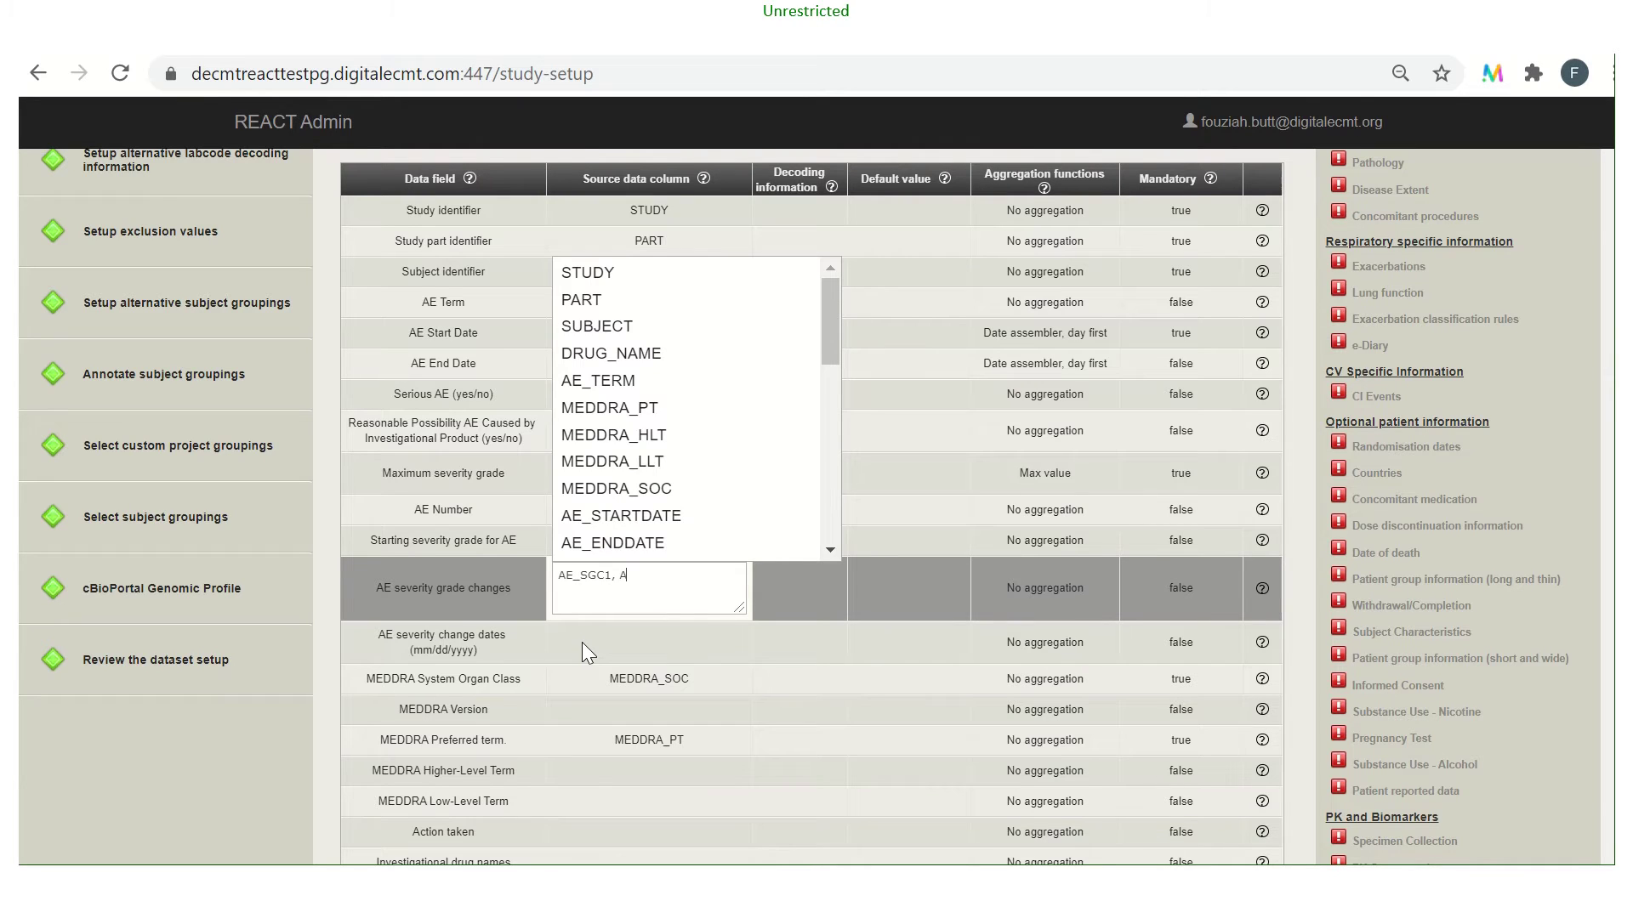
{"action": "type", "text": "G"}
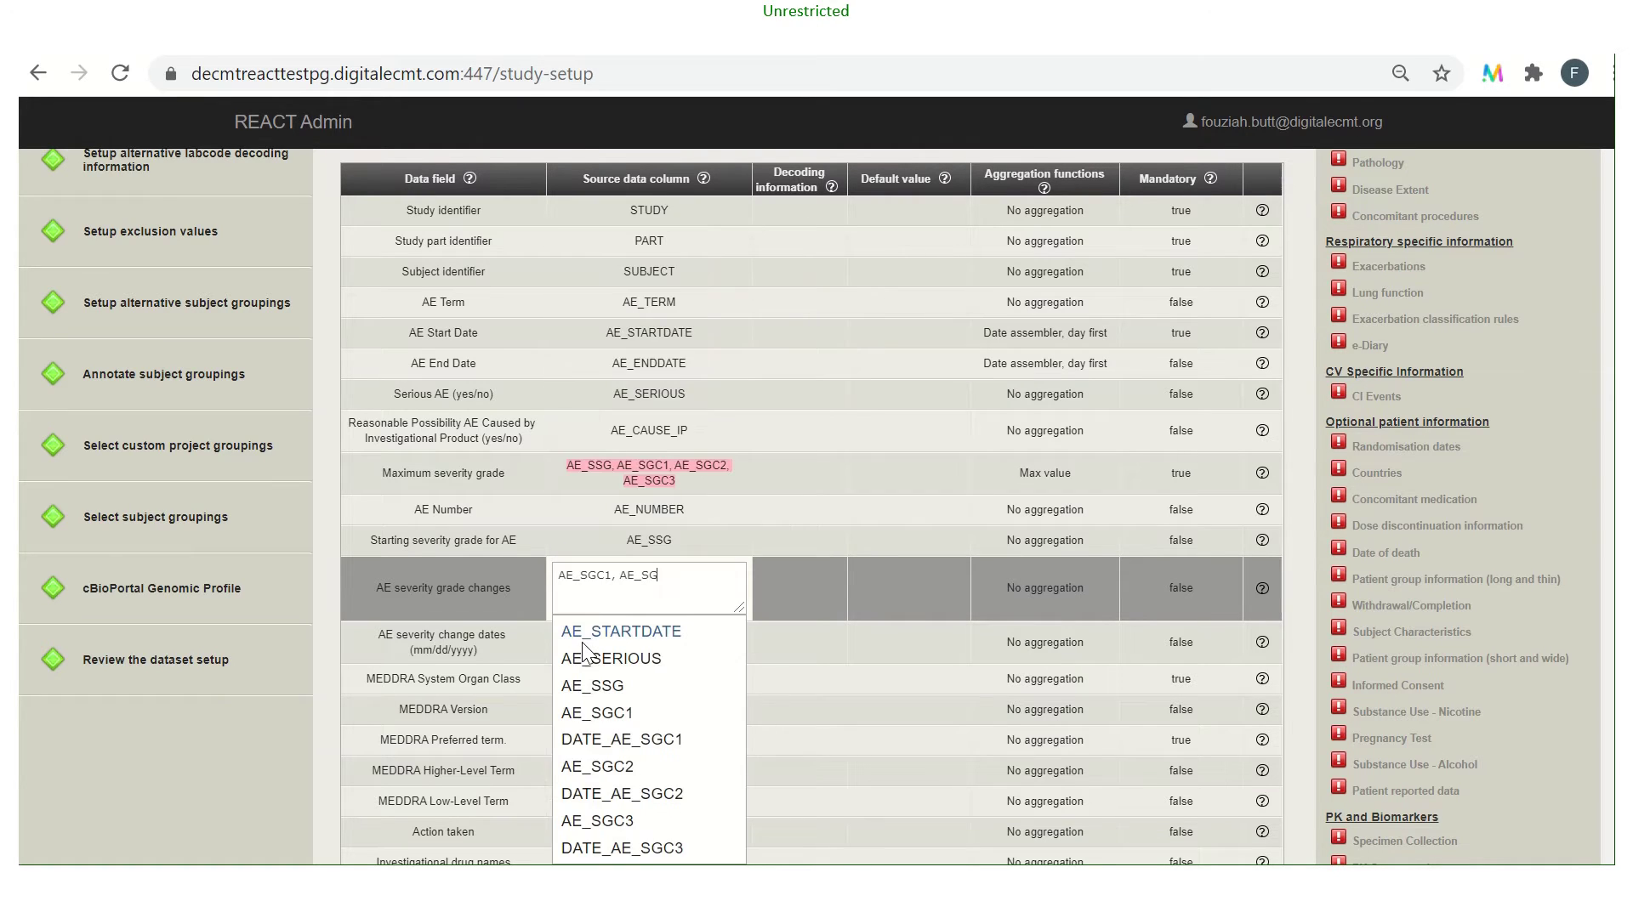
{"action": "left_click", "coordinate": [584, 683]}
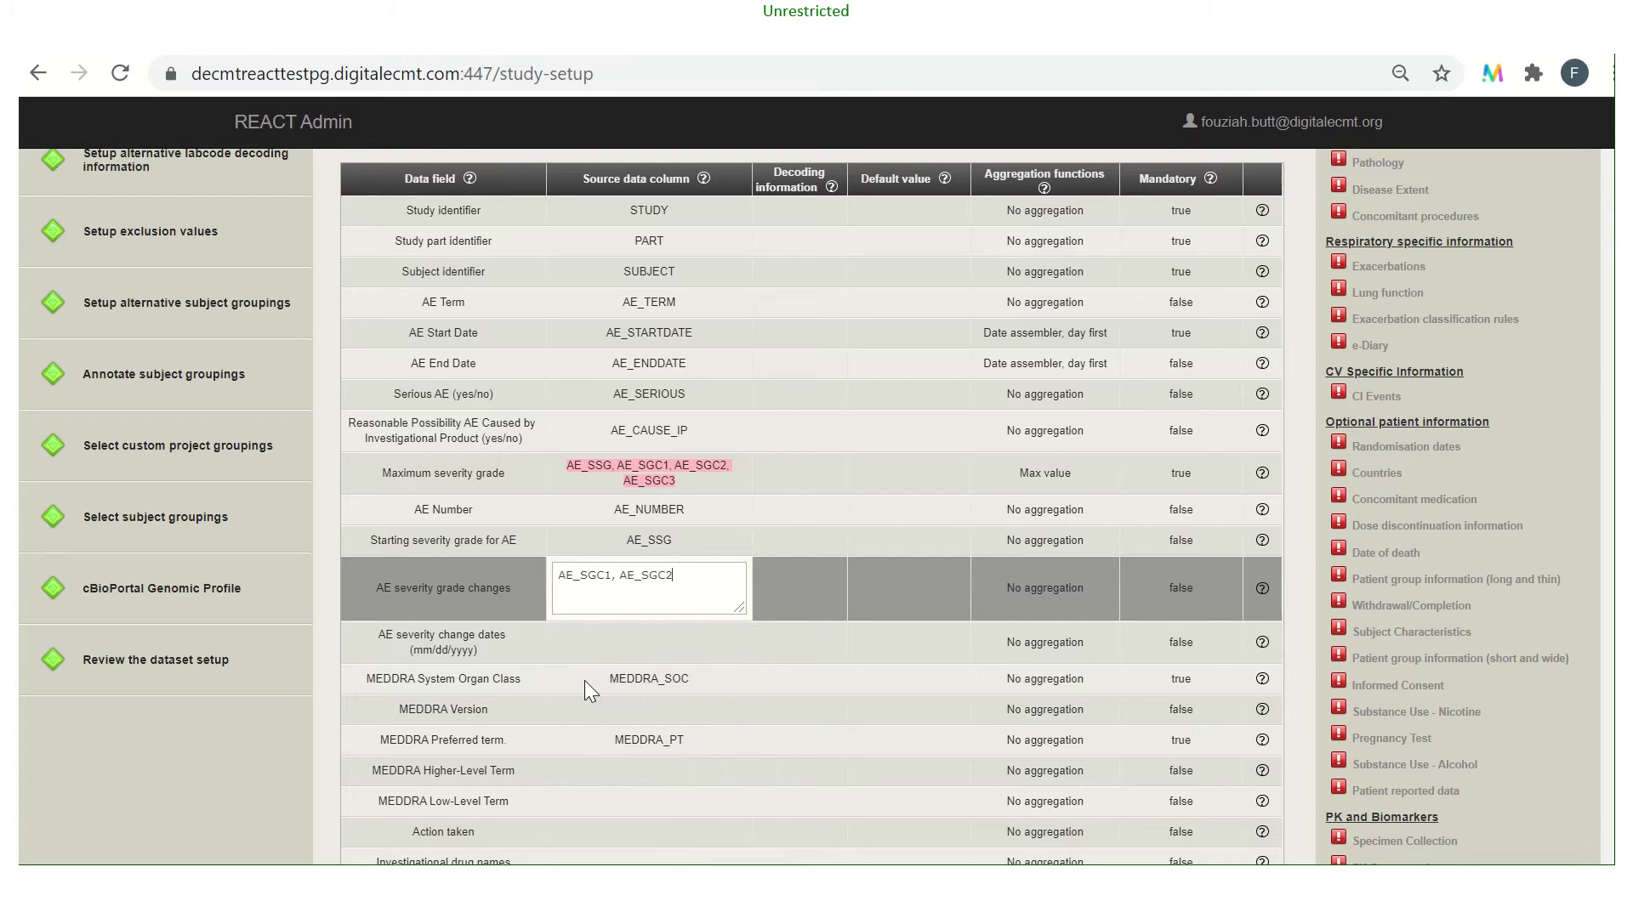
{"action": "type", "text": "AE_"}
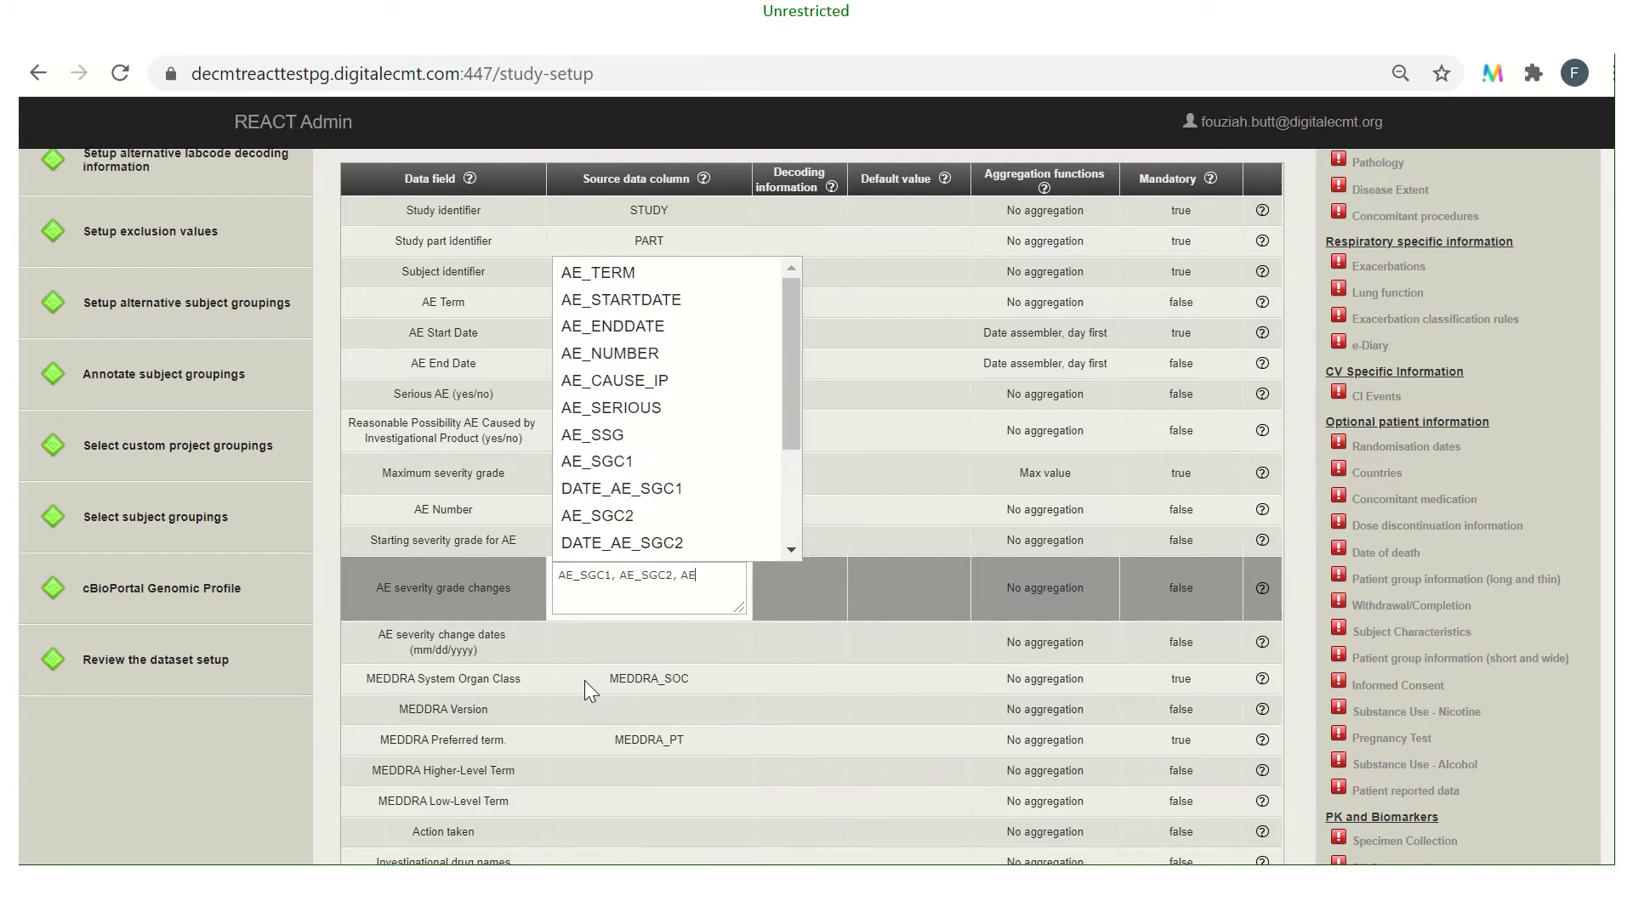
{"action": "type", "text": "SG"}
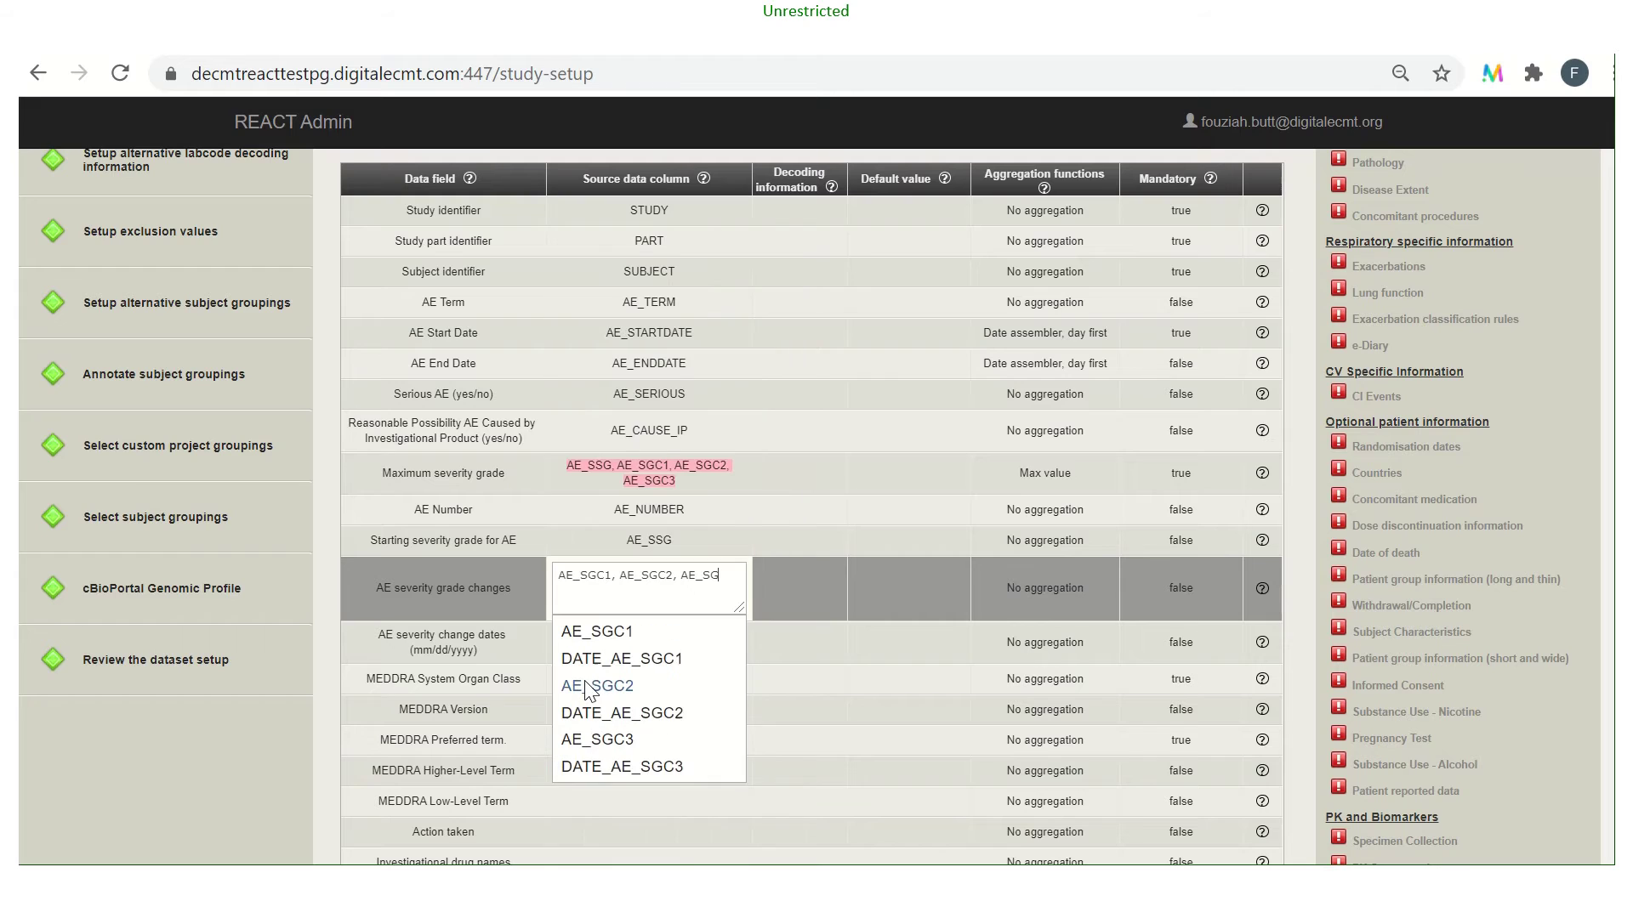
{"action": "left_click", "coordinate": [625, 738]}
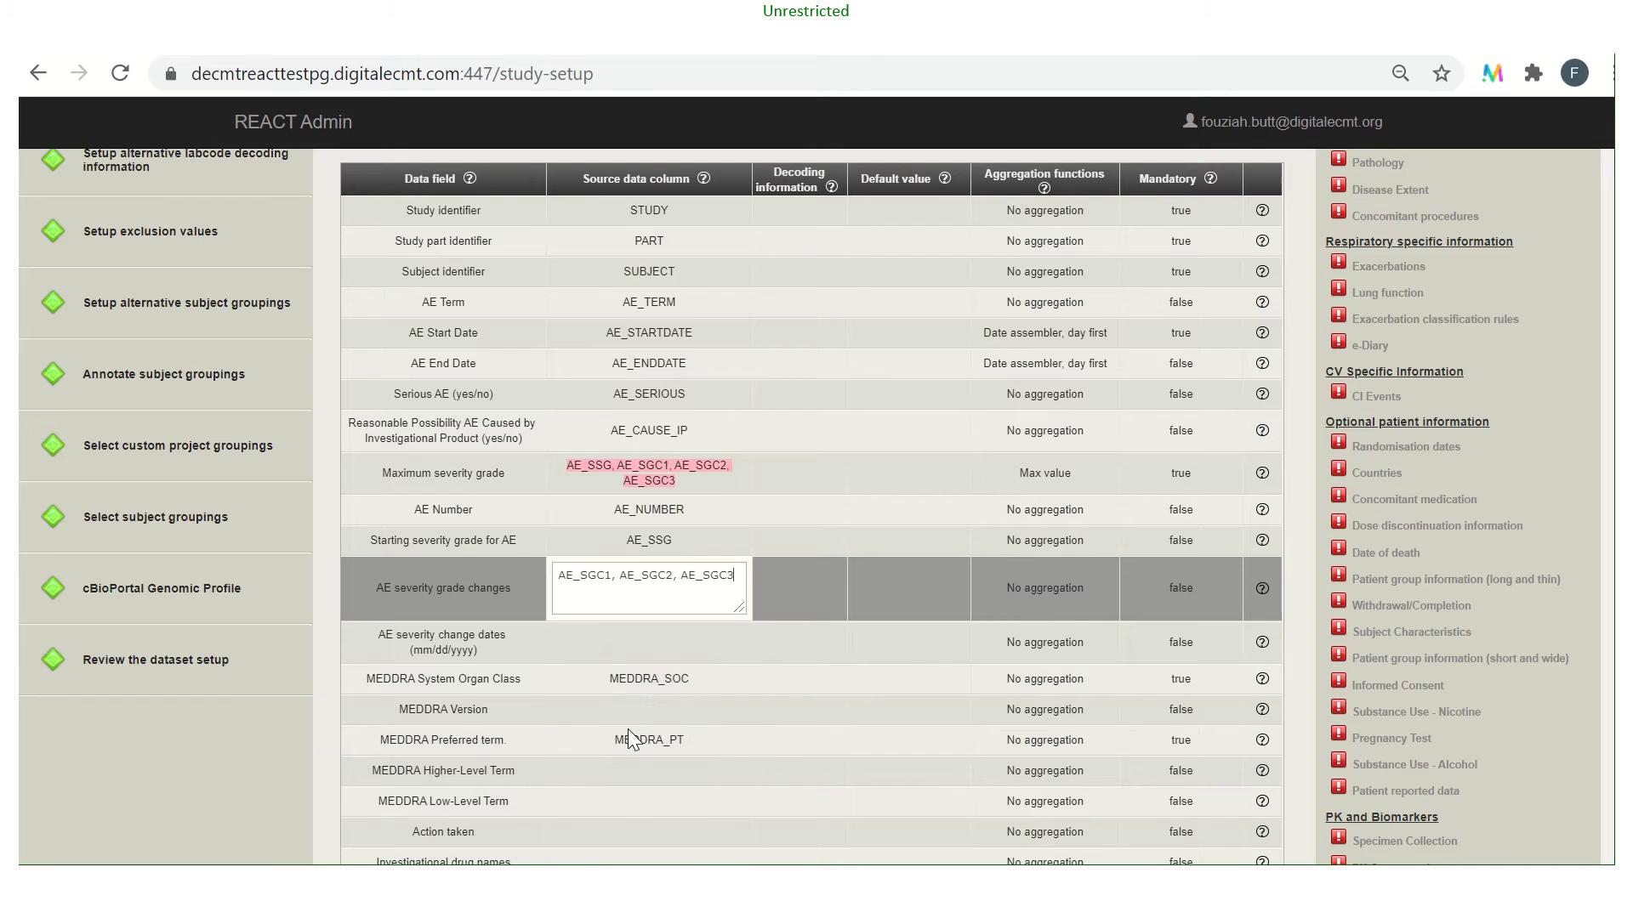
Set the aggregation function of the AE severity grade changes field to Multiple AE severity grade changes.
{"action": "left_click", "coordinate": [1065, 592]}
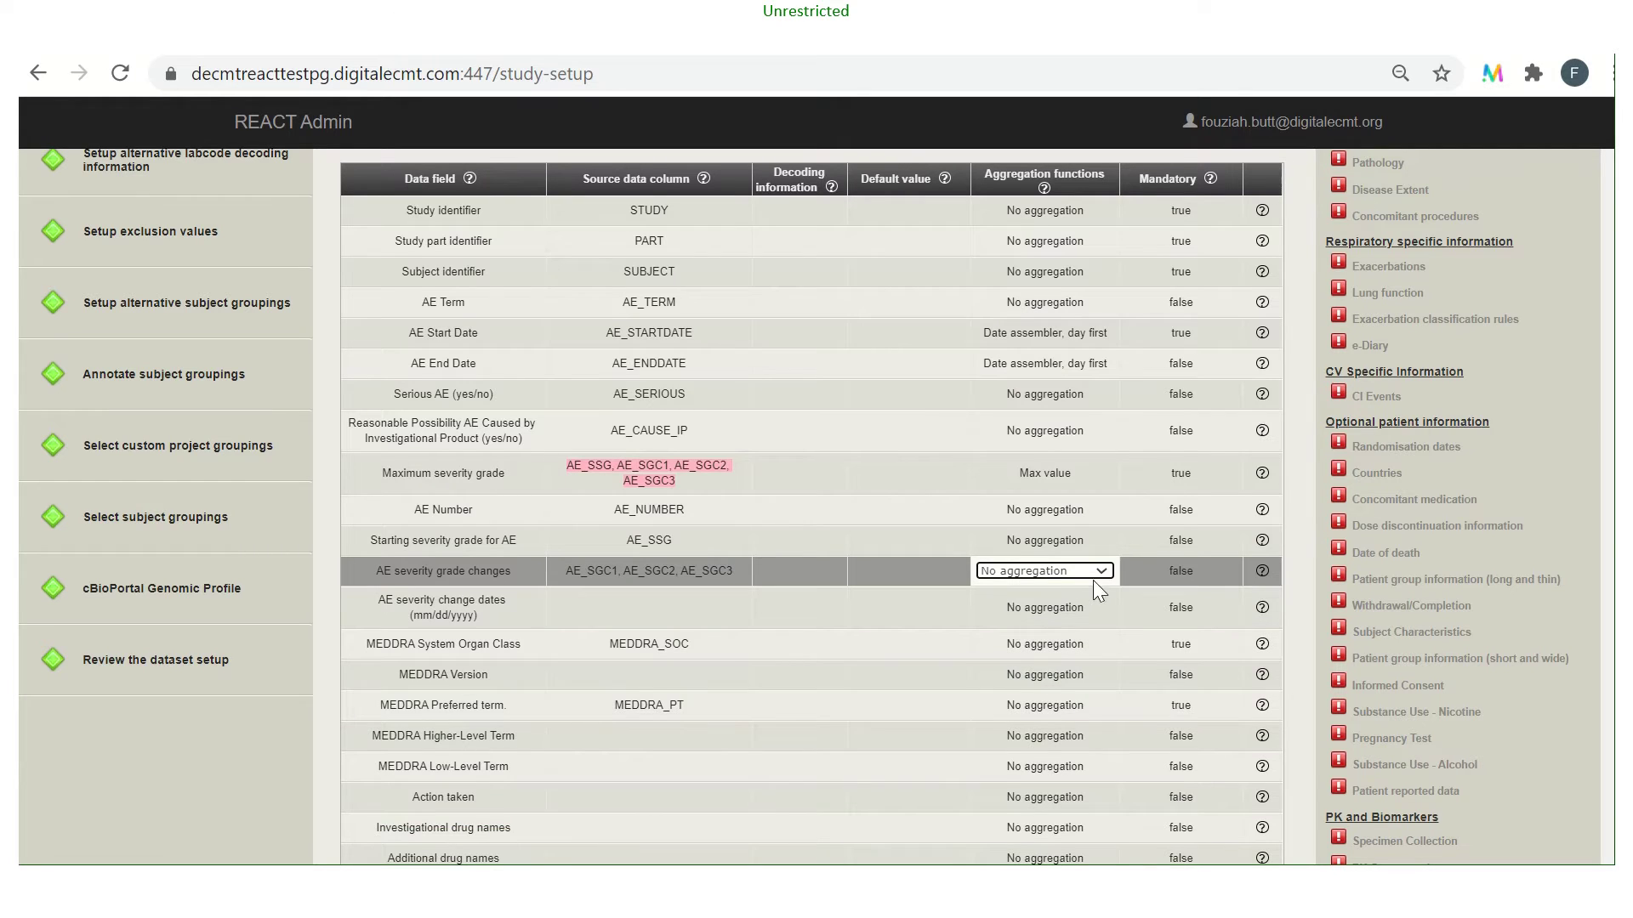
{"action": "left_click", "coordinate": [1100, 574]}
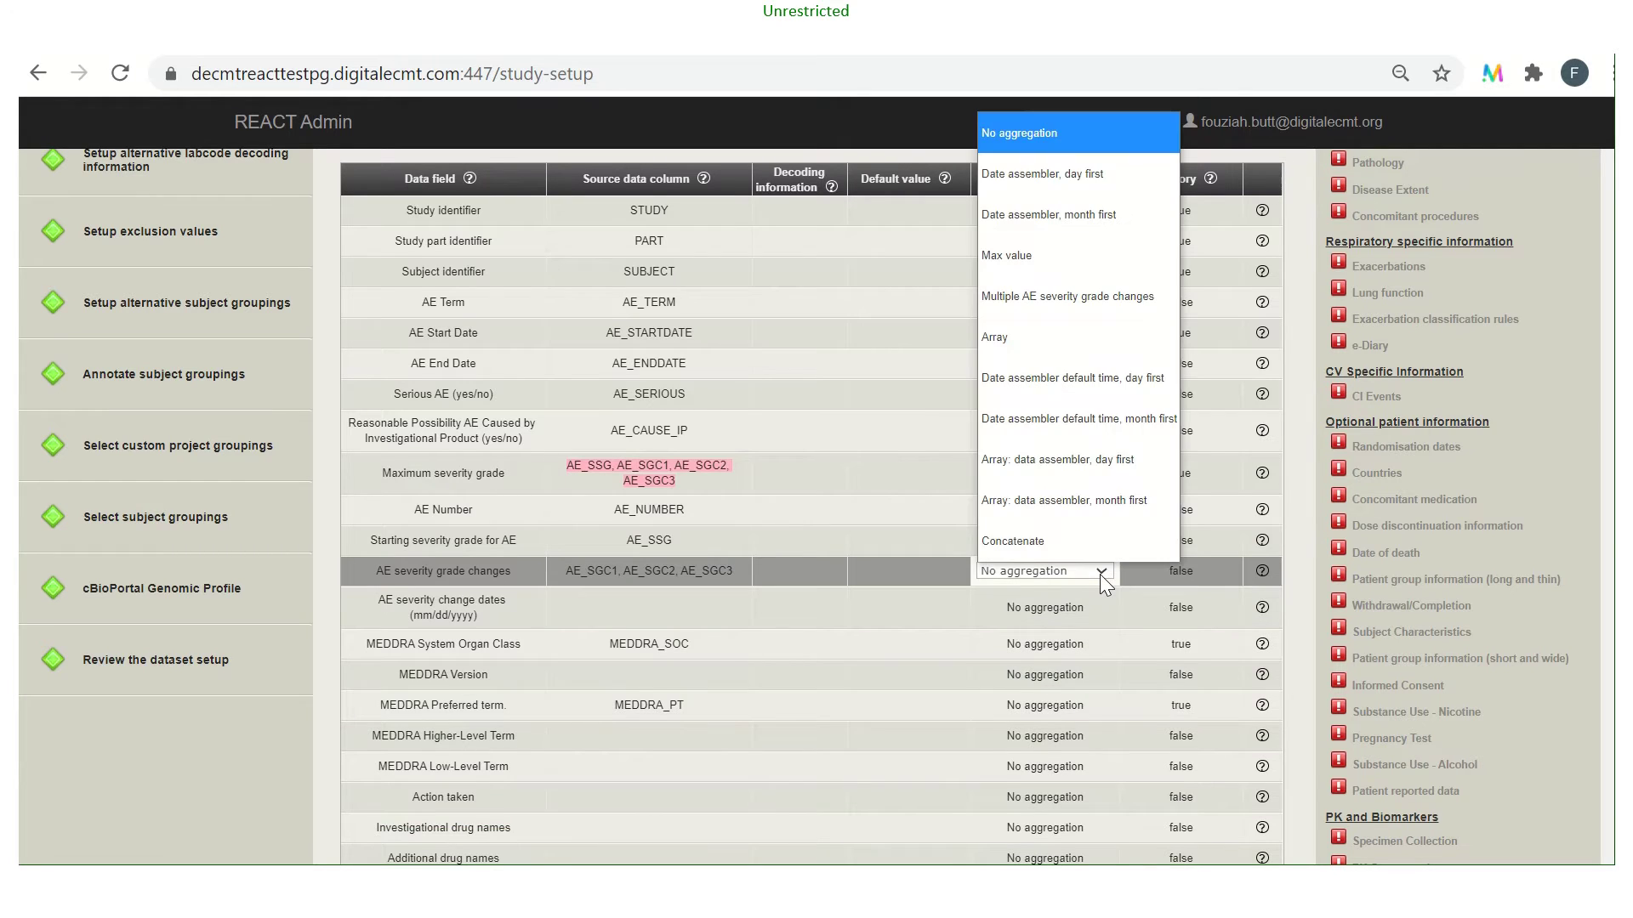
{"action": "left_click", "coordinate": [1048, 304]}
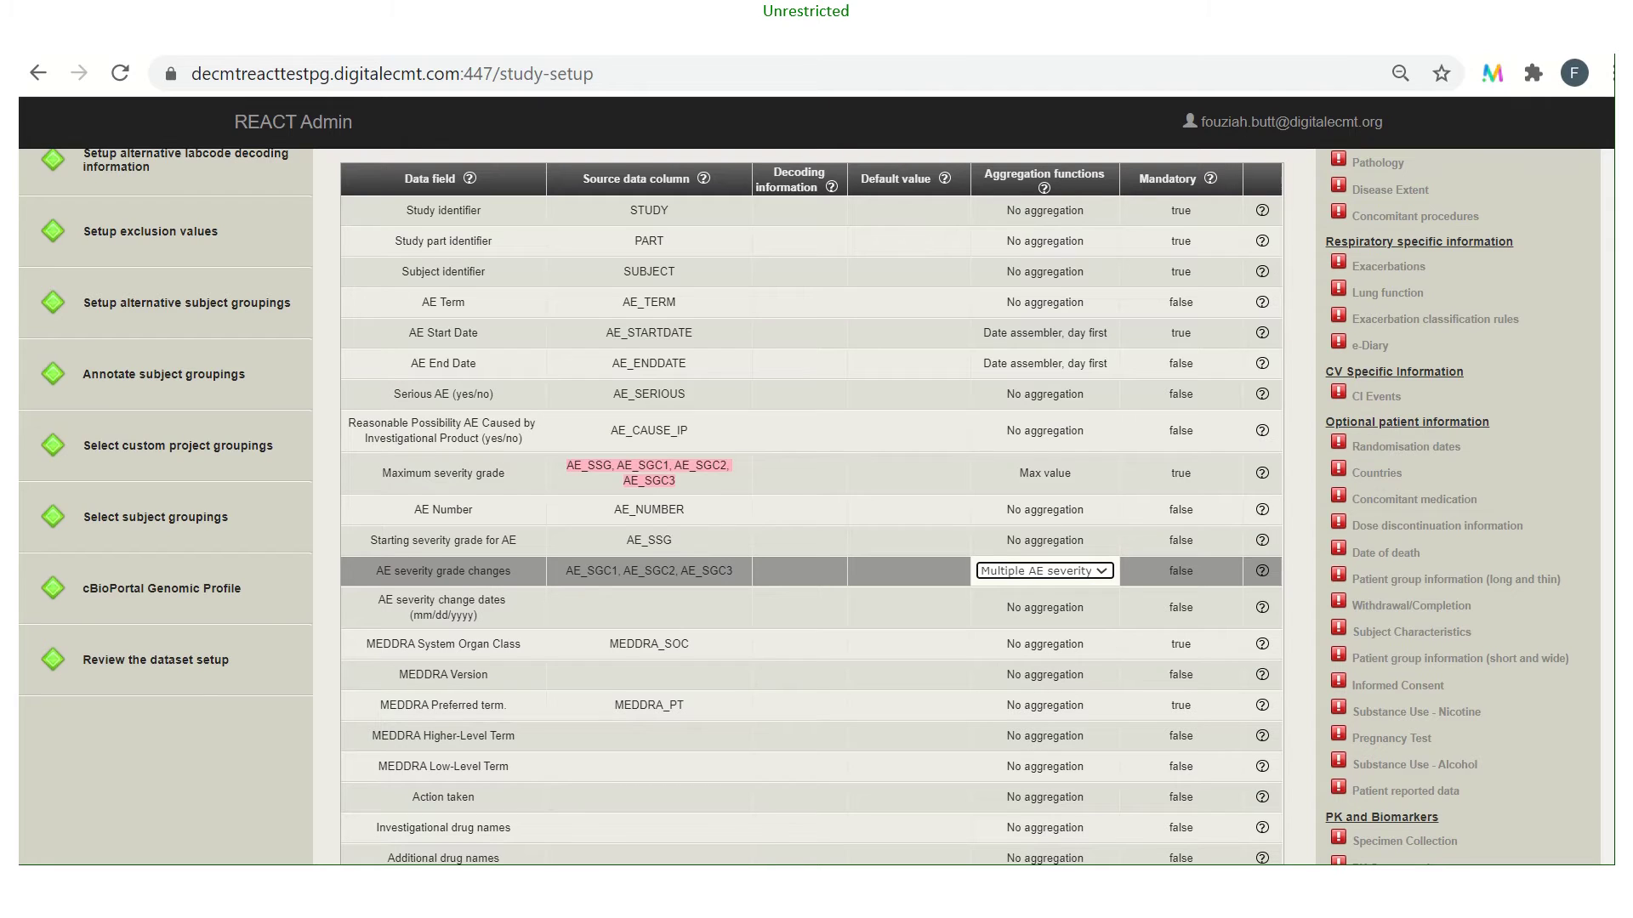
Map the AE severity change dates field to the source data columns DATE_AE_SGC1, DATE_AE_SGC2 and DATE_AE_SGC3.
{"action": "left_click", "coordinate": [627, 619]}
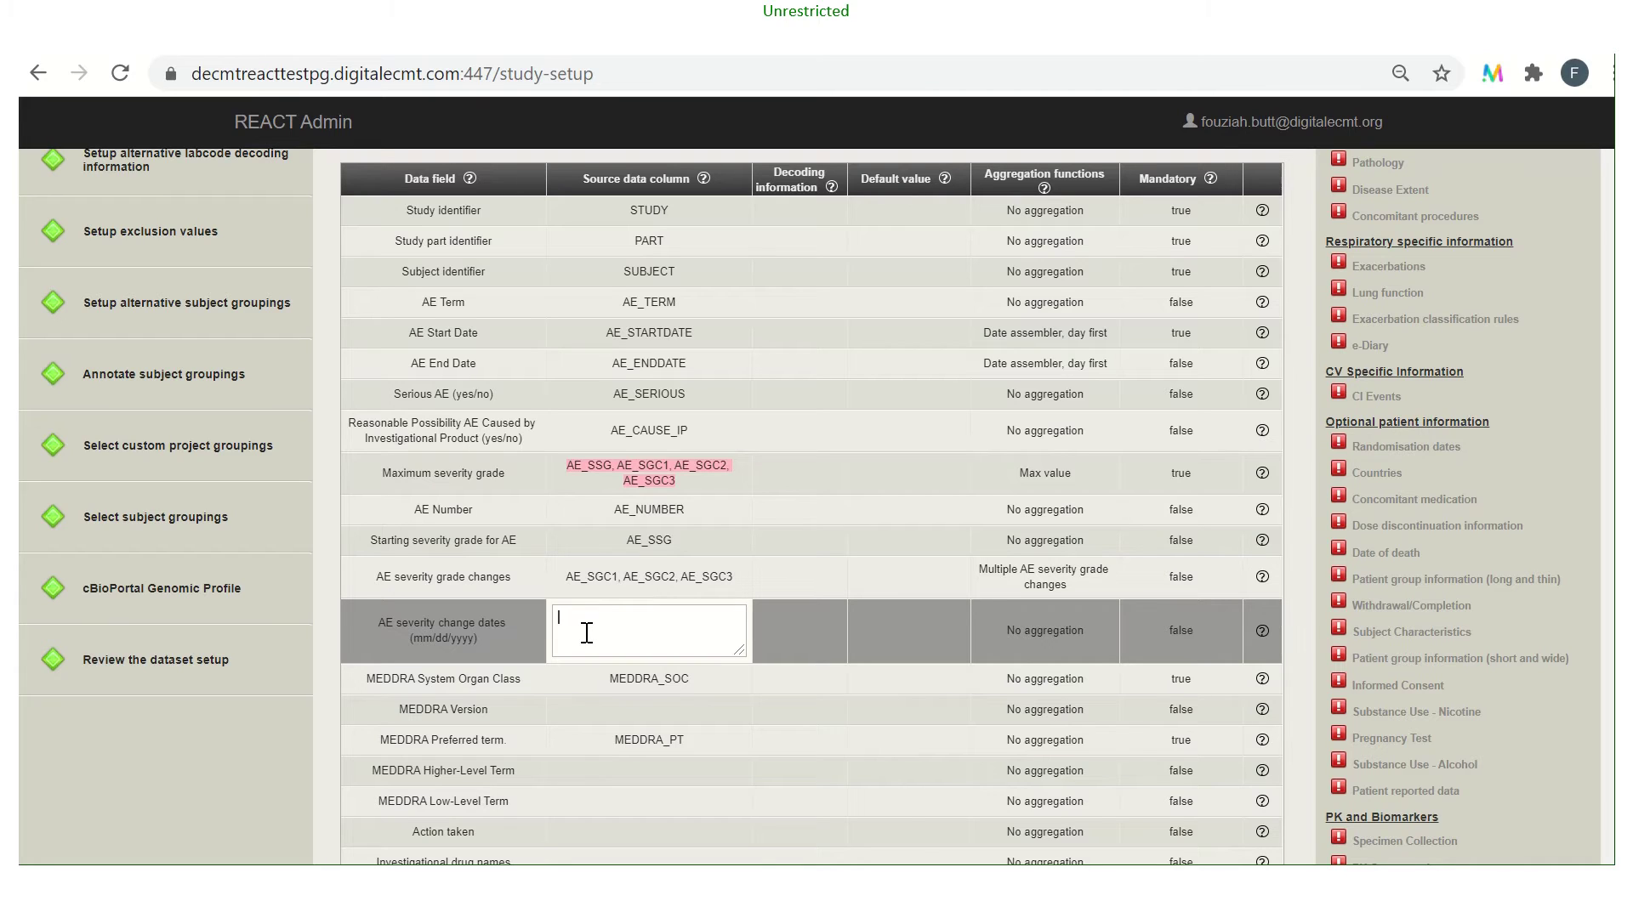
{"action": "type", "text": "DATE_"}
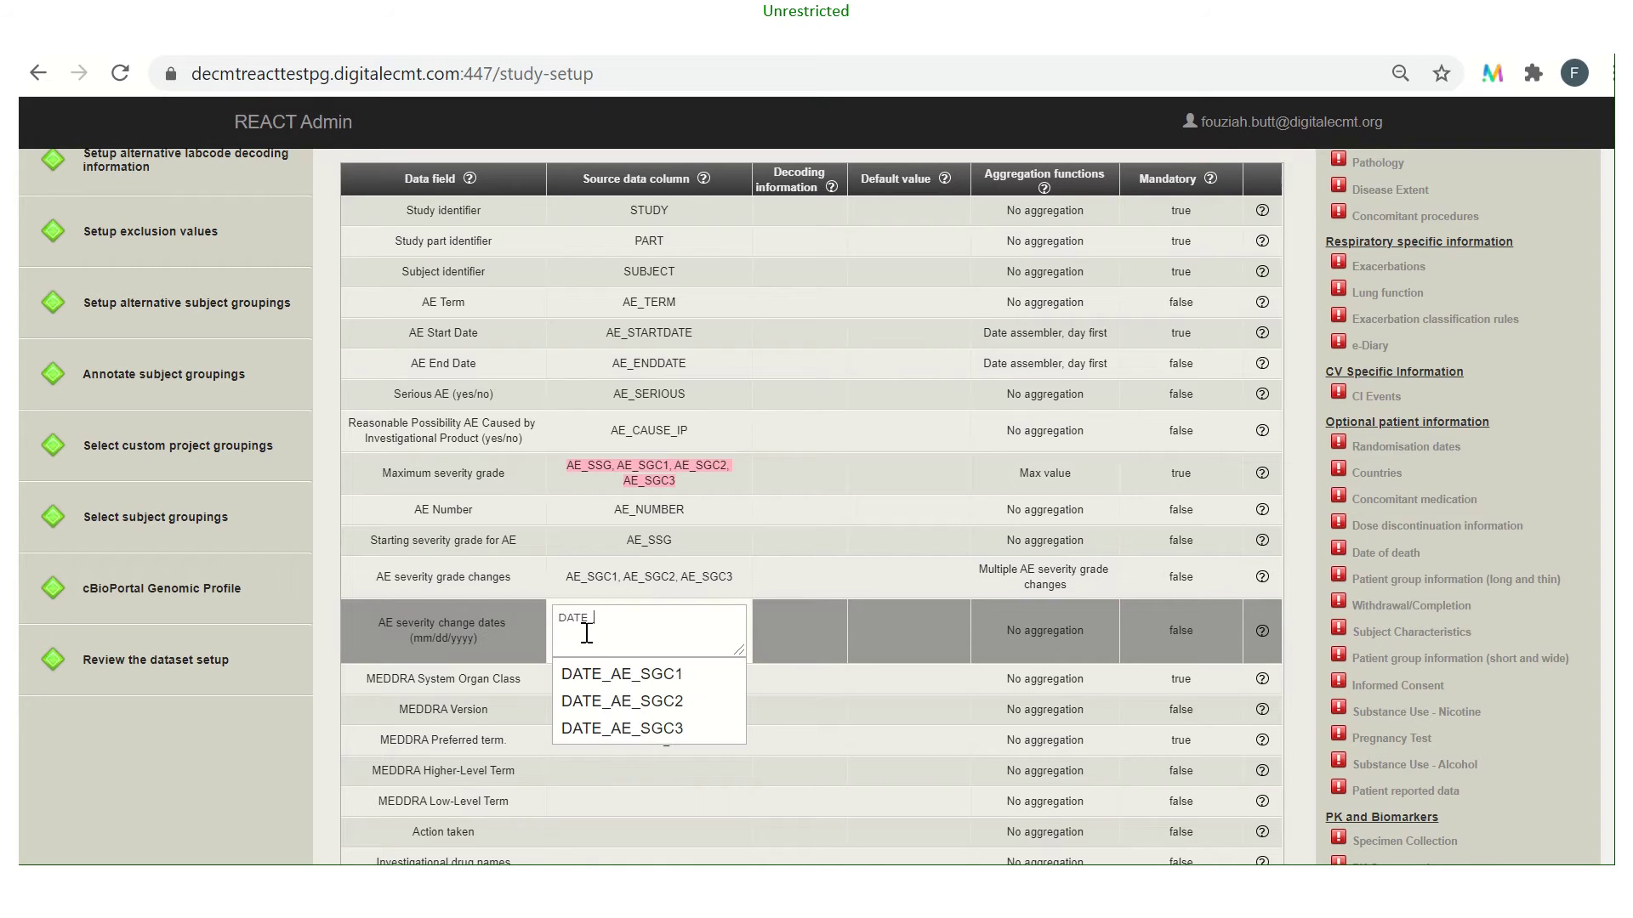
{"action": "left_click", "coordinate": [596, 671]}
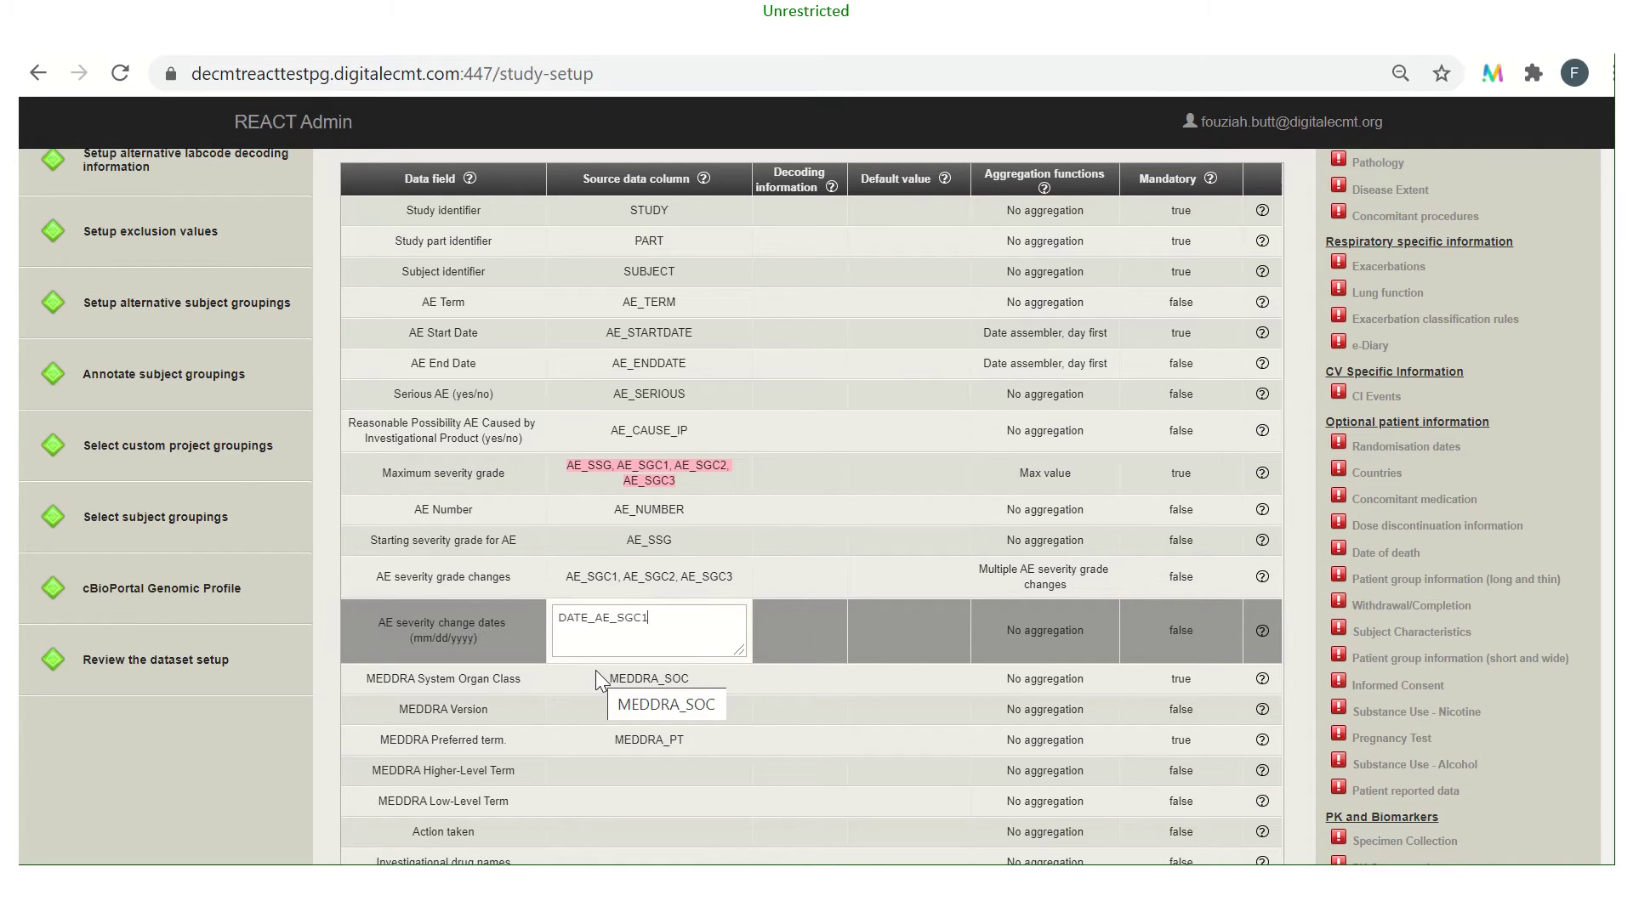
{"action": "type", "text": ", D"}
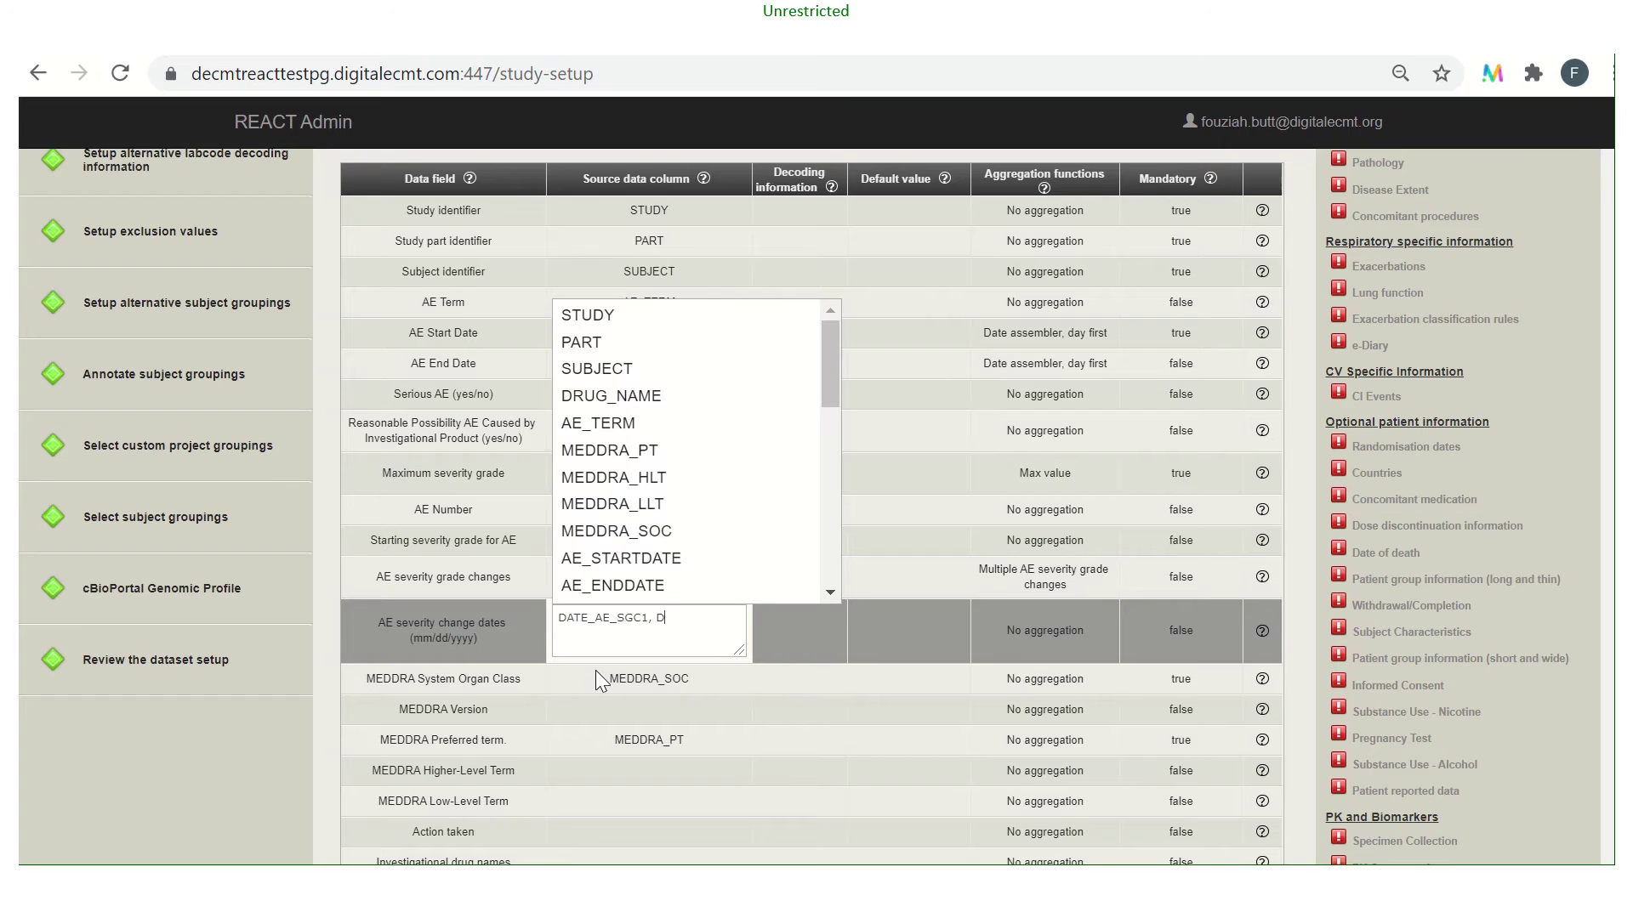
{"action": "type", "text": "ATE"}
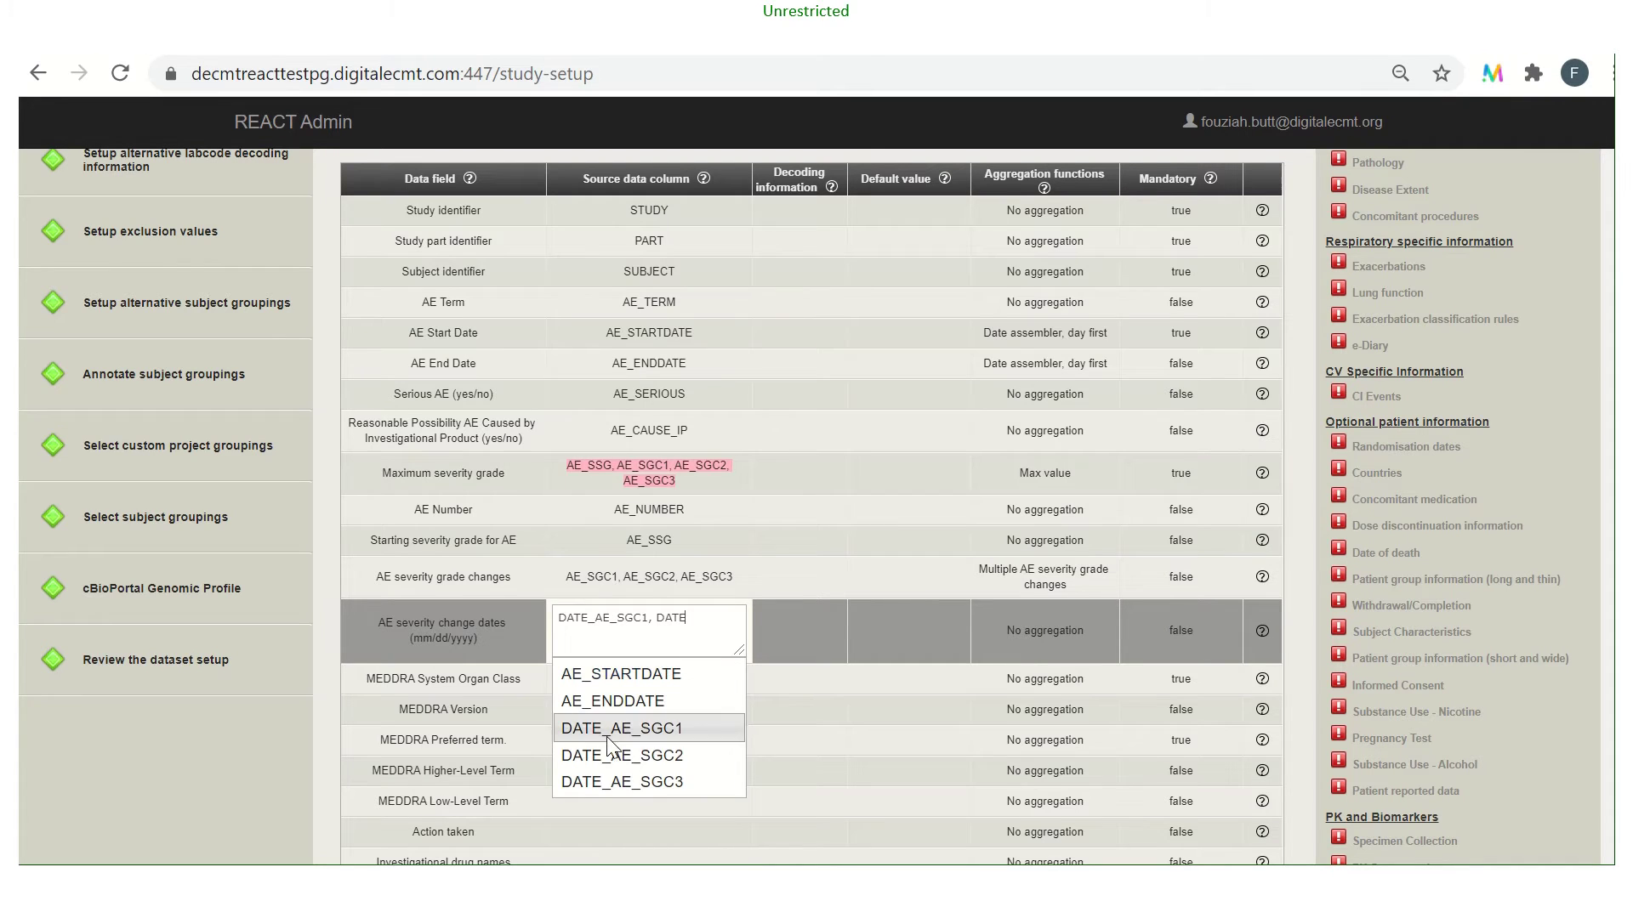
{"action": "left_click", "coordinate": [610, 750]}
{"action": "type", "text": ", DATE"}
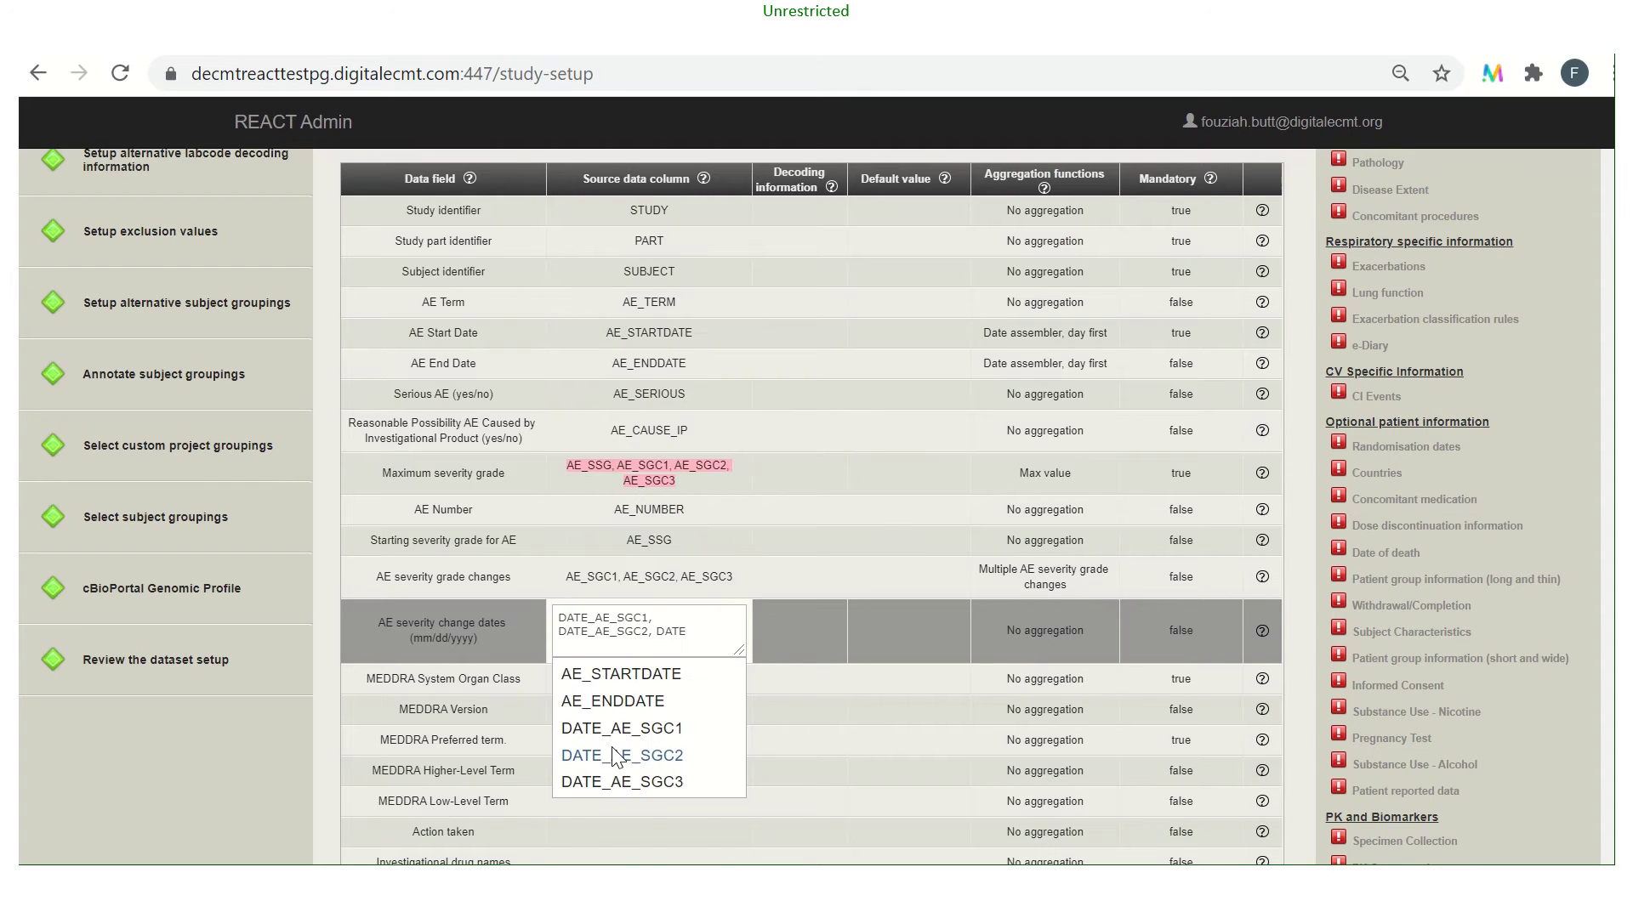
{"action": "type", "text": "_"}
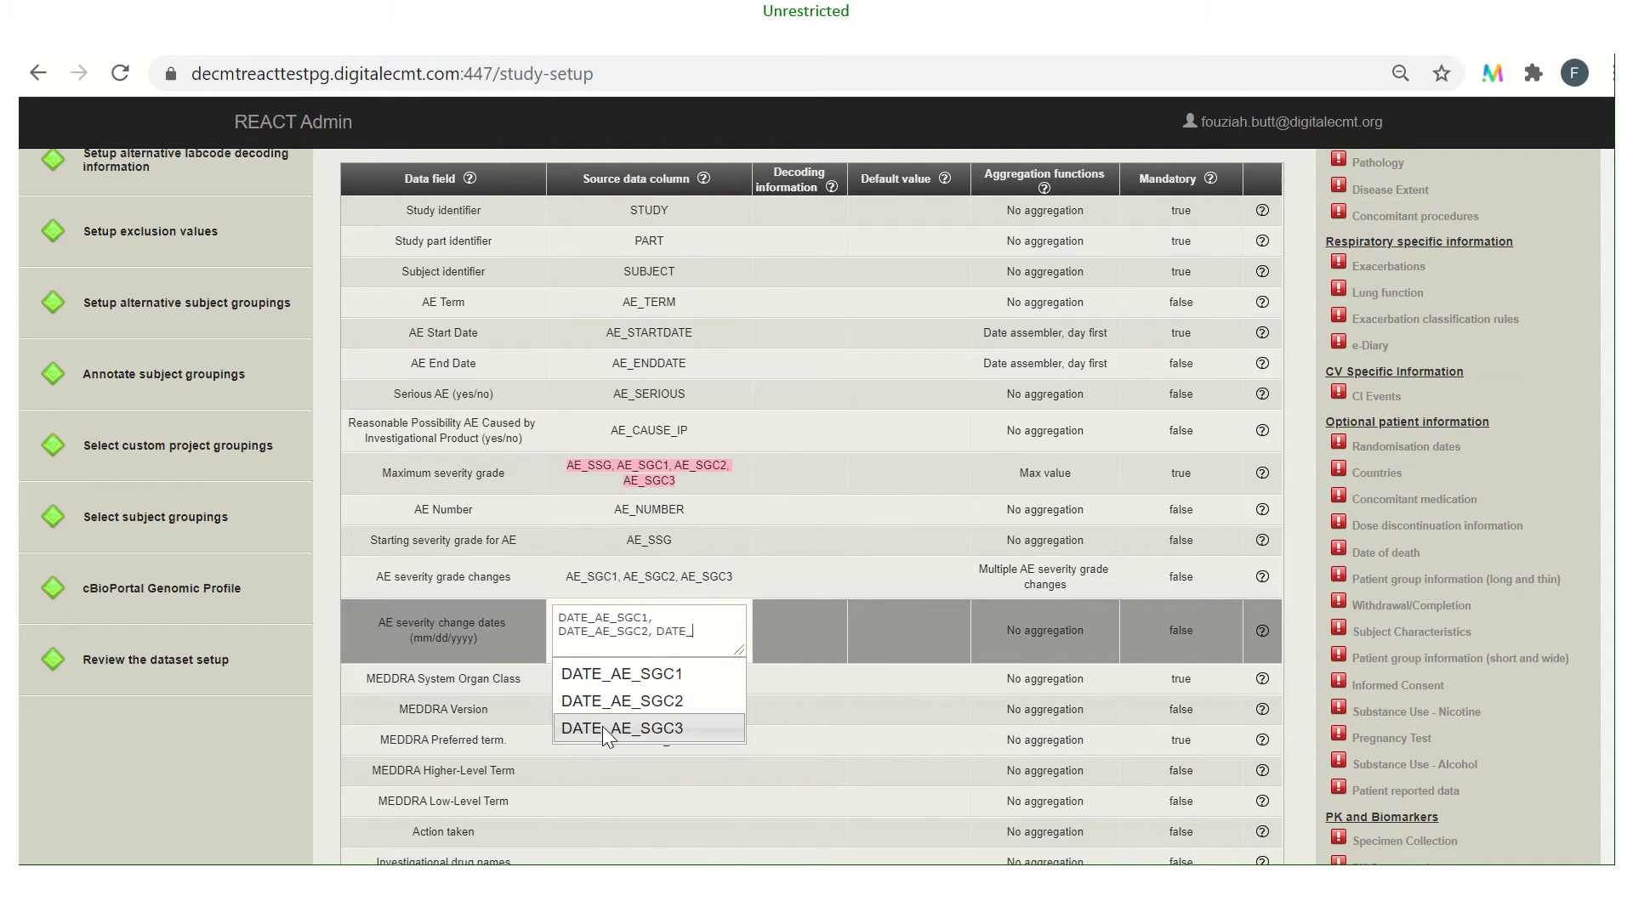
{"action": "left_click", "coordinate": [603, 727]}
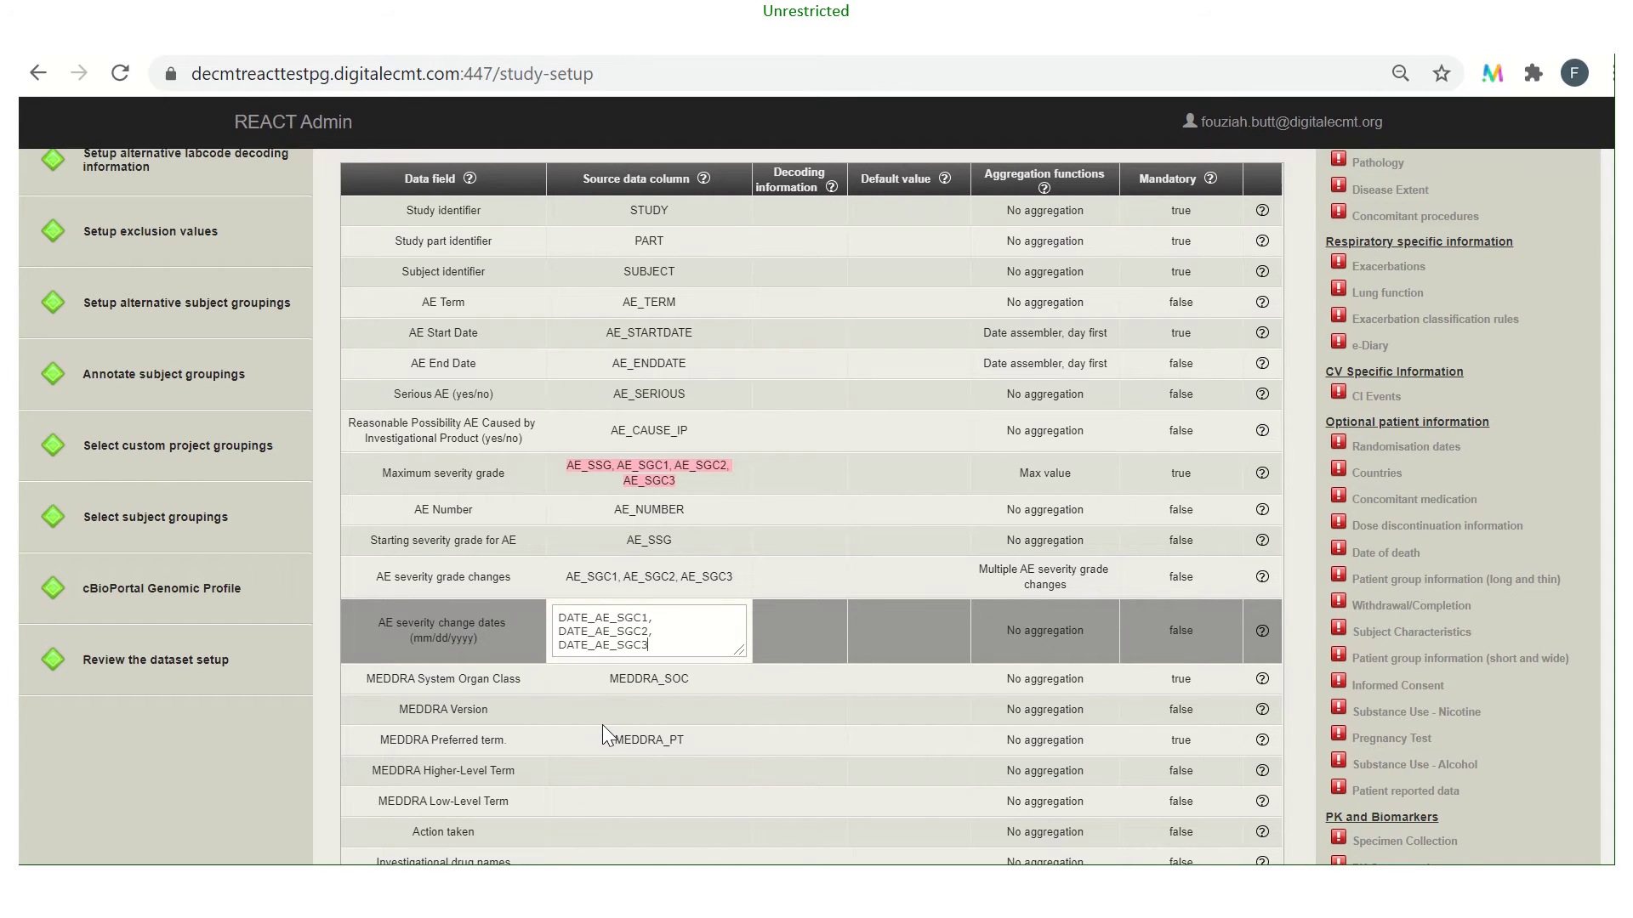
Set the aggregation function of the AE severity change dates field to Multiple AE severity grade changes.
{"action": "left_click", "coordinate": [1028, 640]}
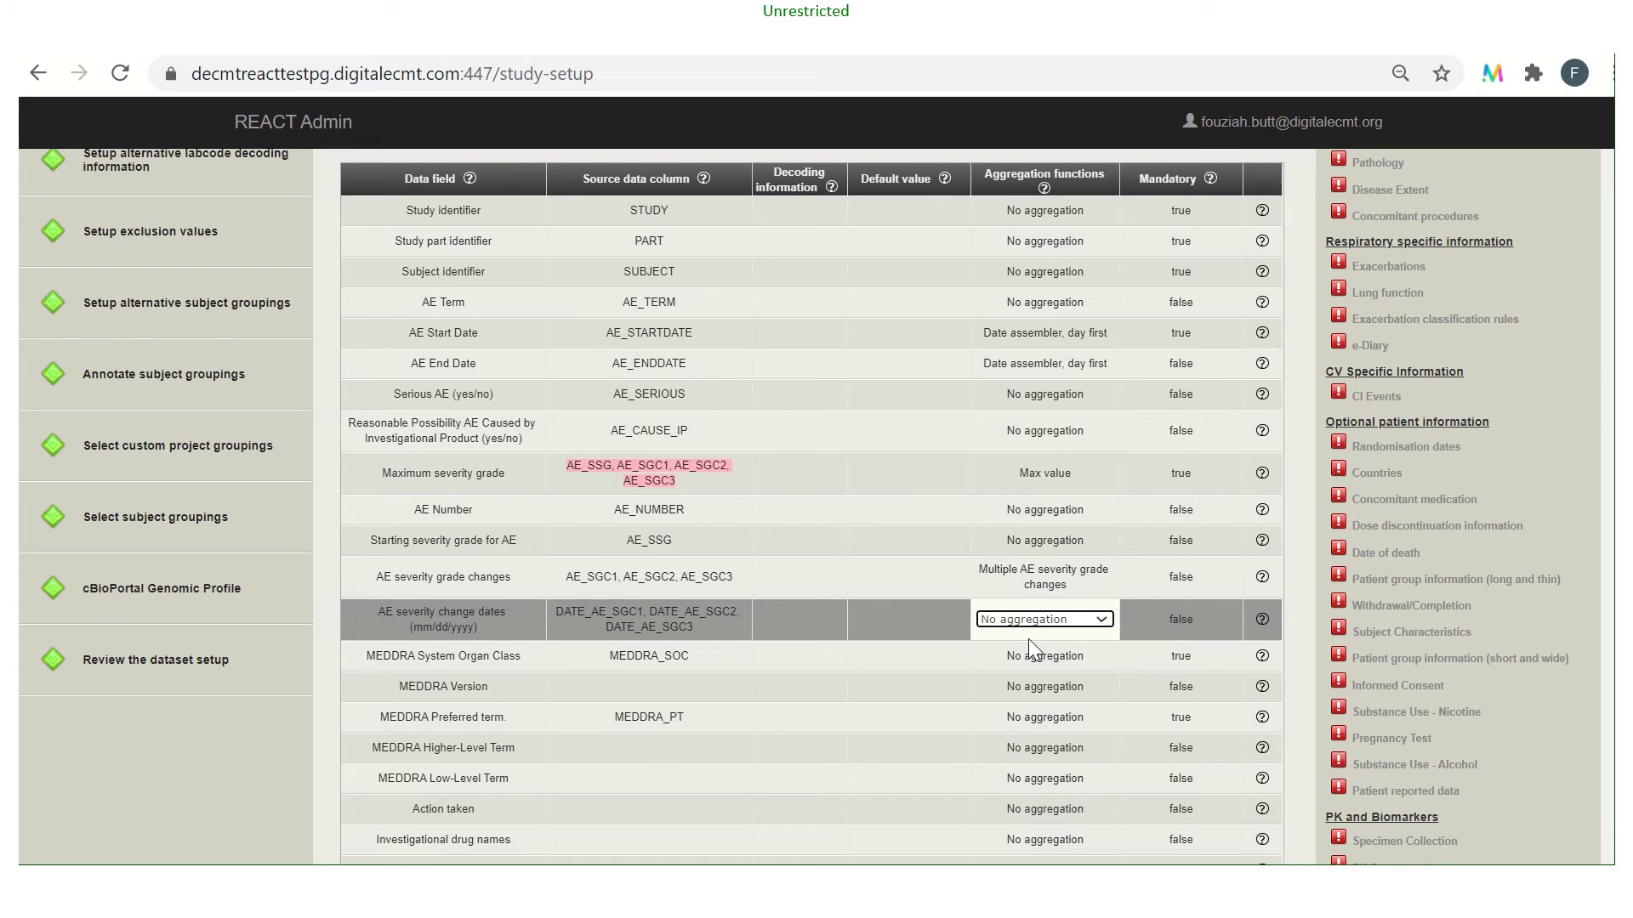
{"action": "left_click", "coordinate": [1103, 619]}
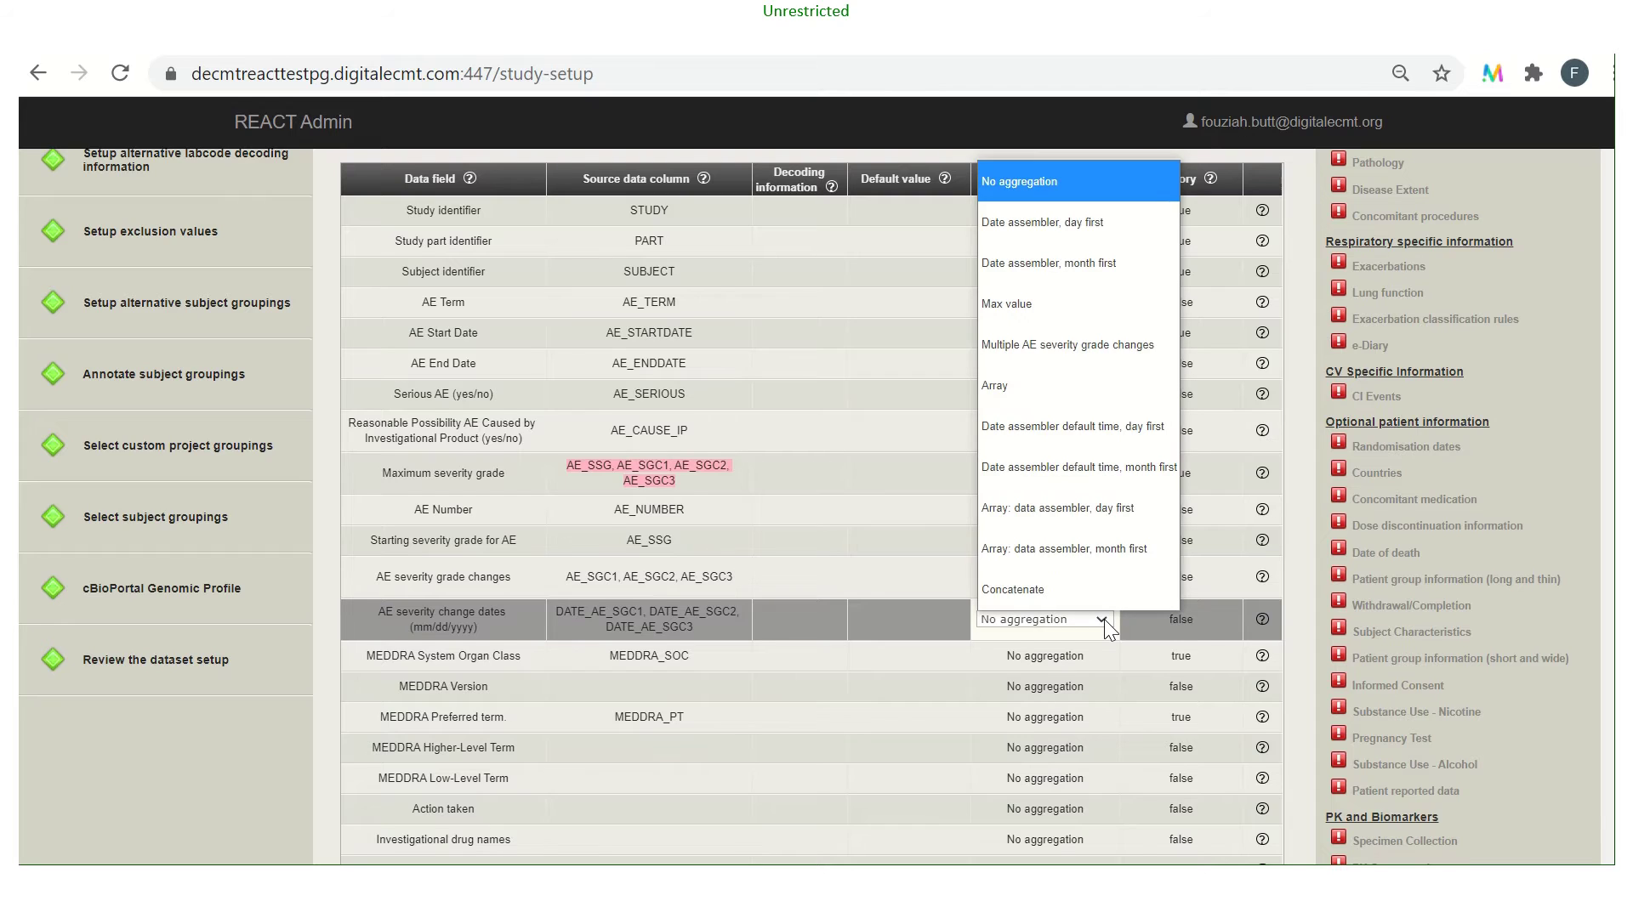
{"action": "left_click", "coordinate": [1055, 350]}
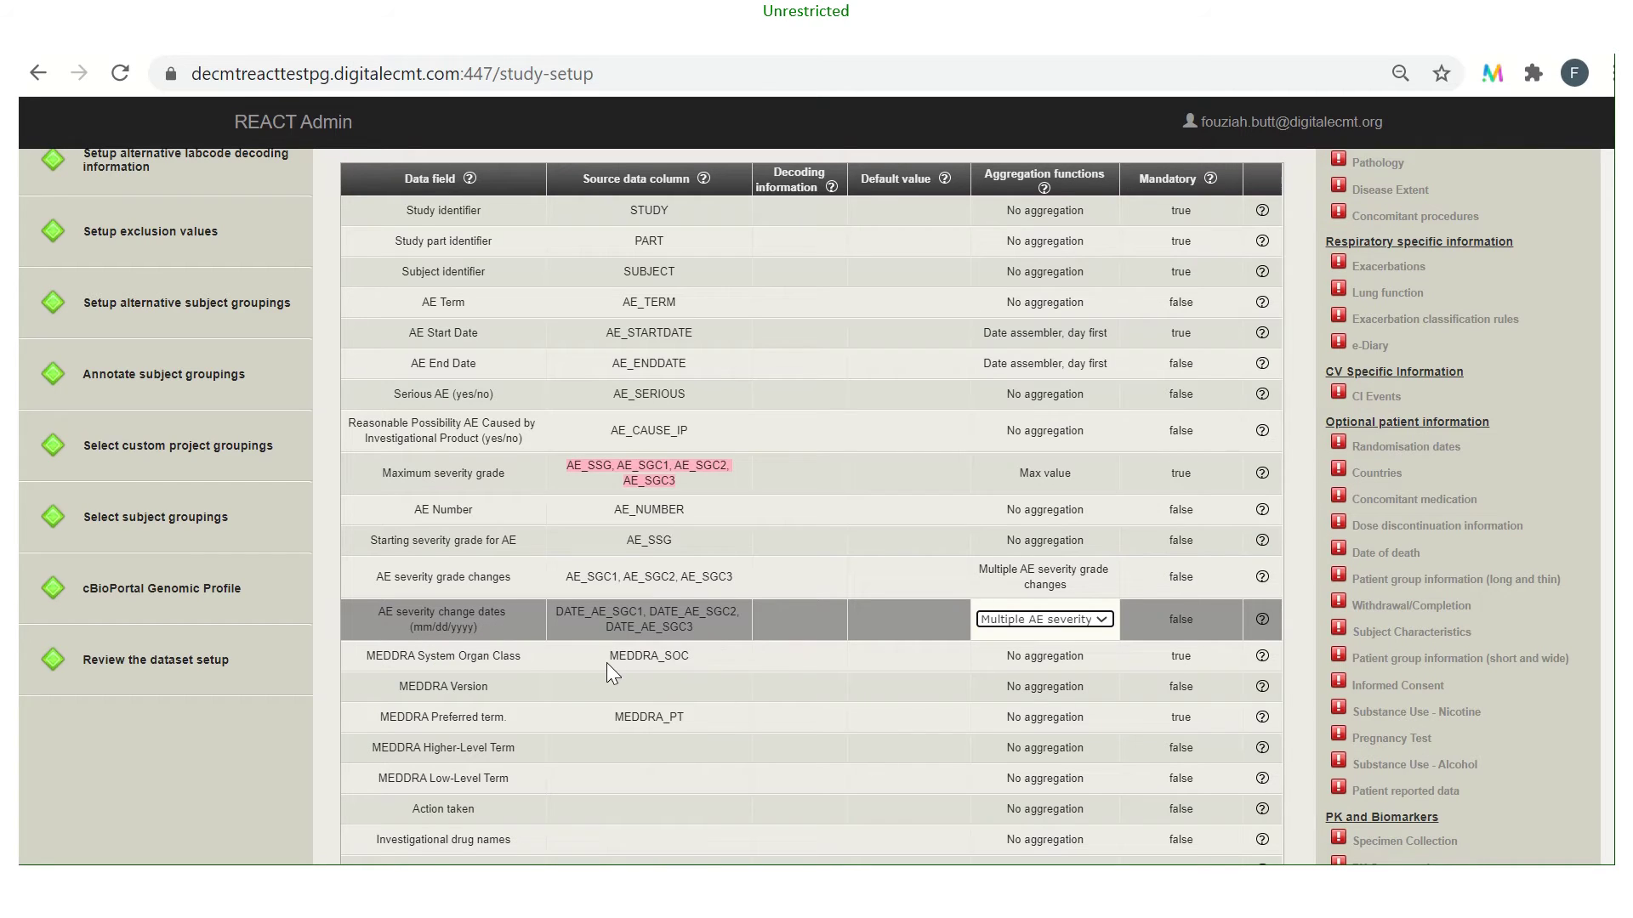
Map the MEDDRA Higher-Level Term field to MEDDRA_HLT and the MEDDRA Low-Level Term field to MEDDRA_LLT.
{"action": "scroll", "coordinate": [602, 668], "scroll_direction": "down", "scroll_amount": 3}
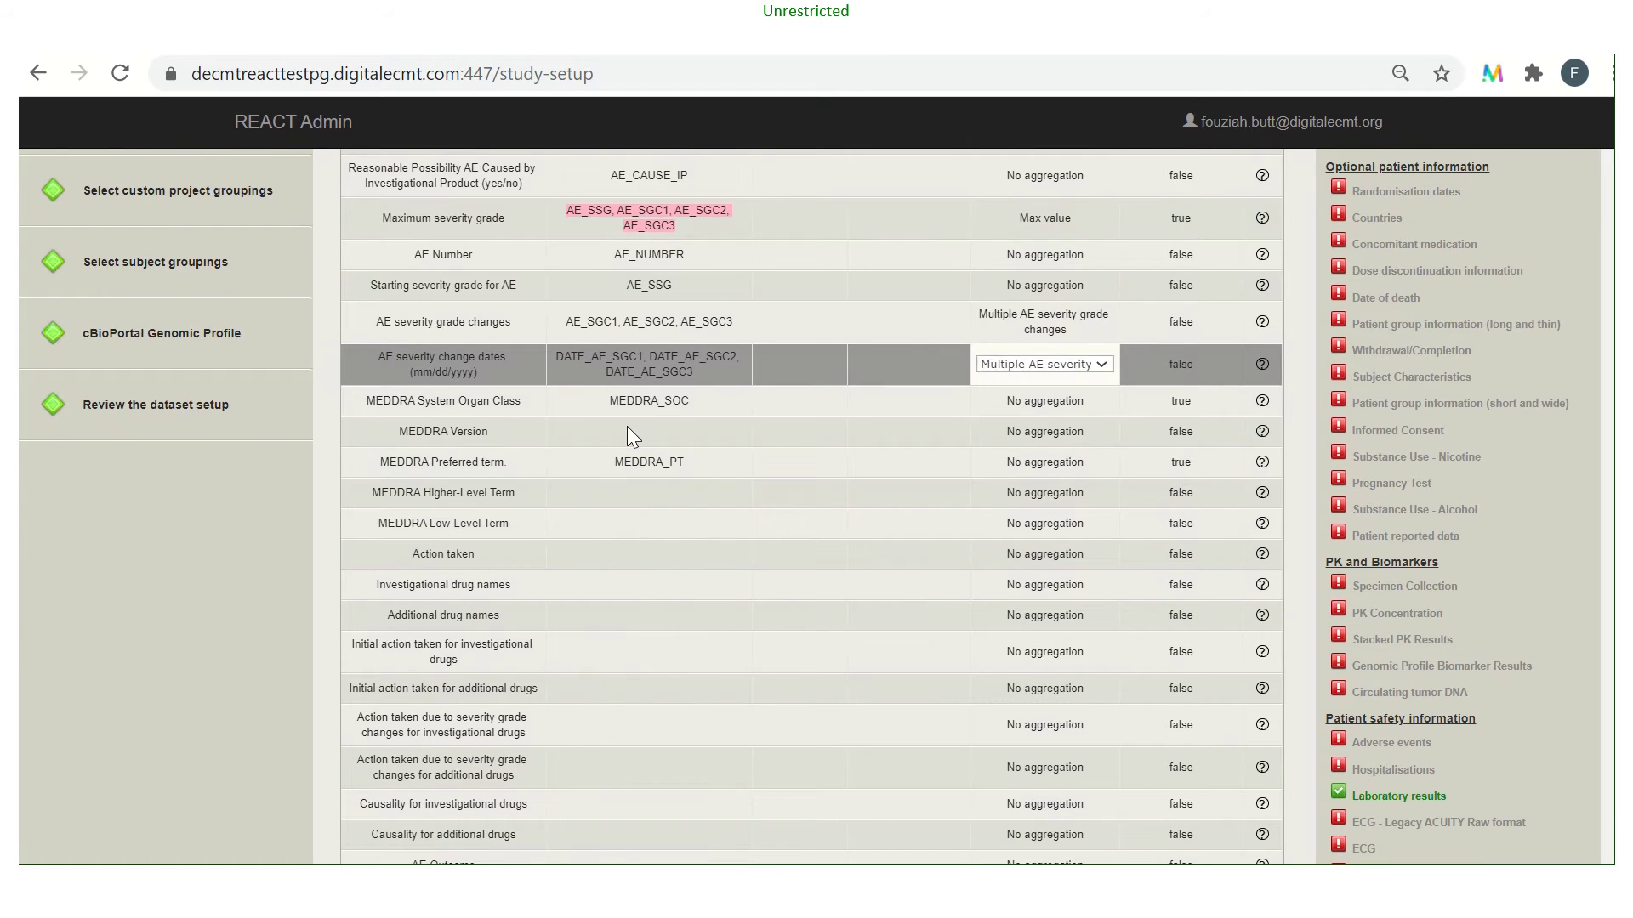
{"action": "left_click", "coordinate": [626, 428]}
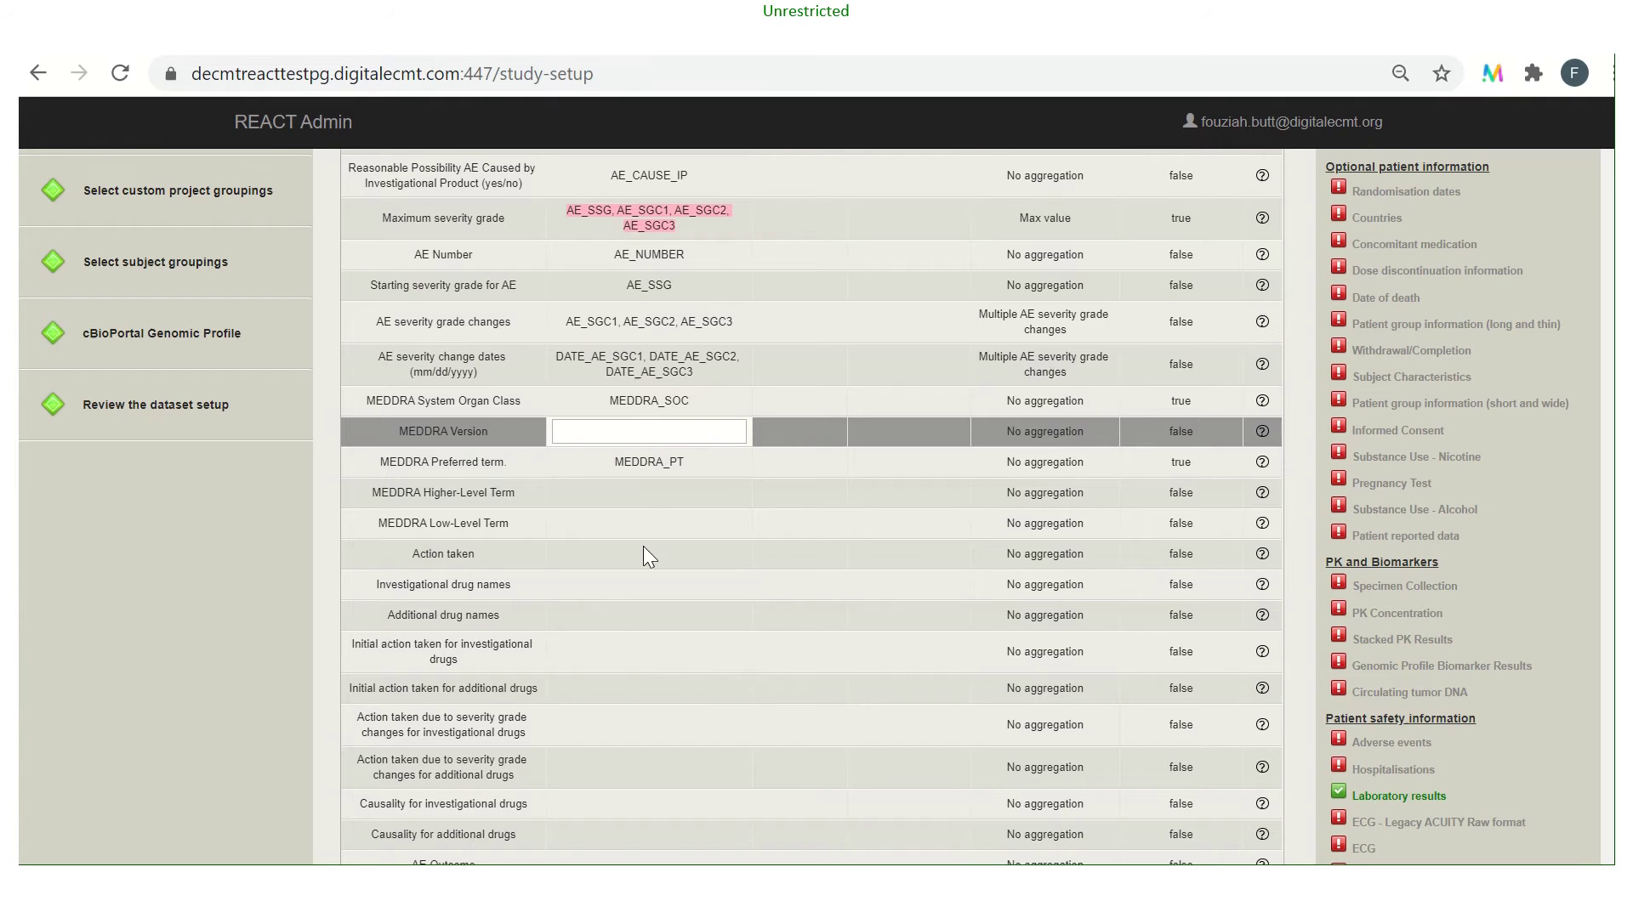
{"action": "left_click", "coordinate": [635, 492]}
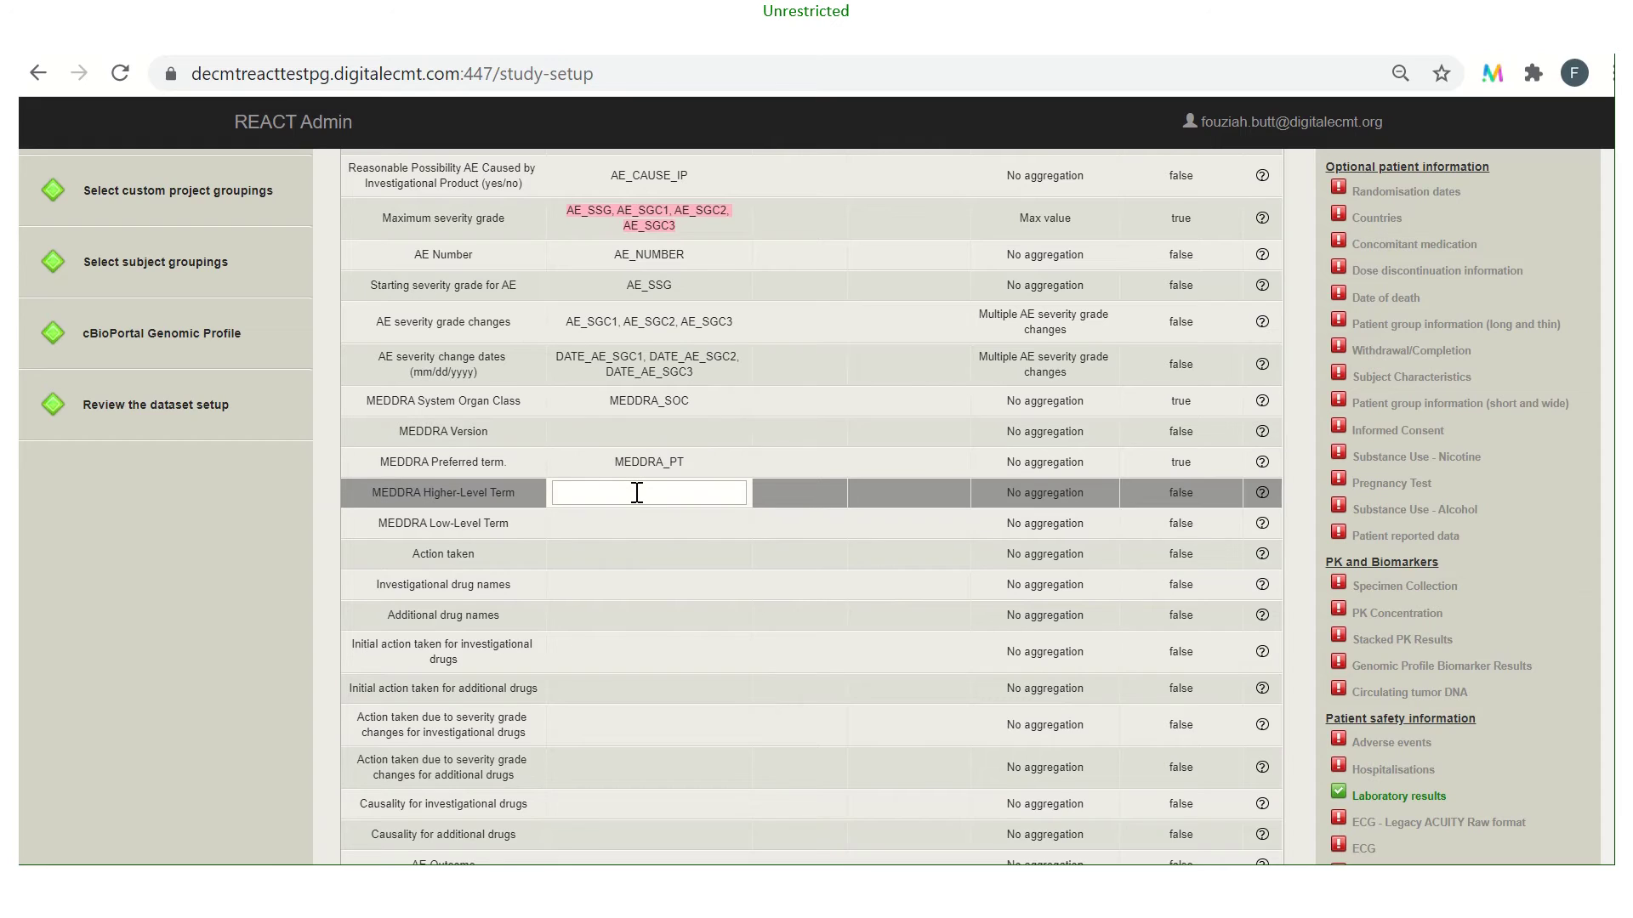
{"action": "type", "text": "MED"}
{"action": "left_click", "coordinate": [640, 549]}
{"action": "left_click", "coordinate": [621, 532]}
{"action": "type", "text": "Med"}
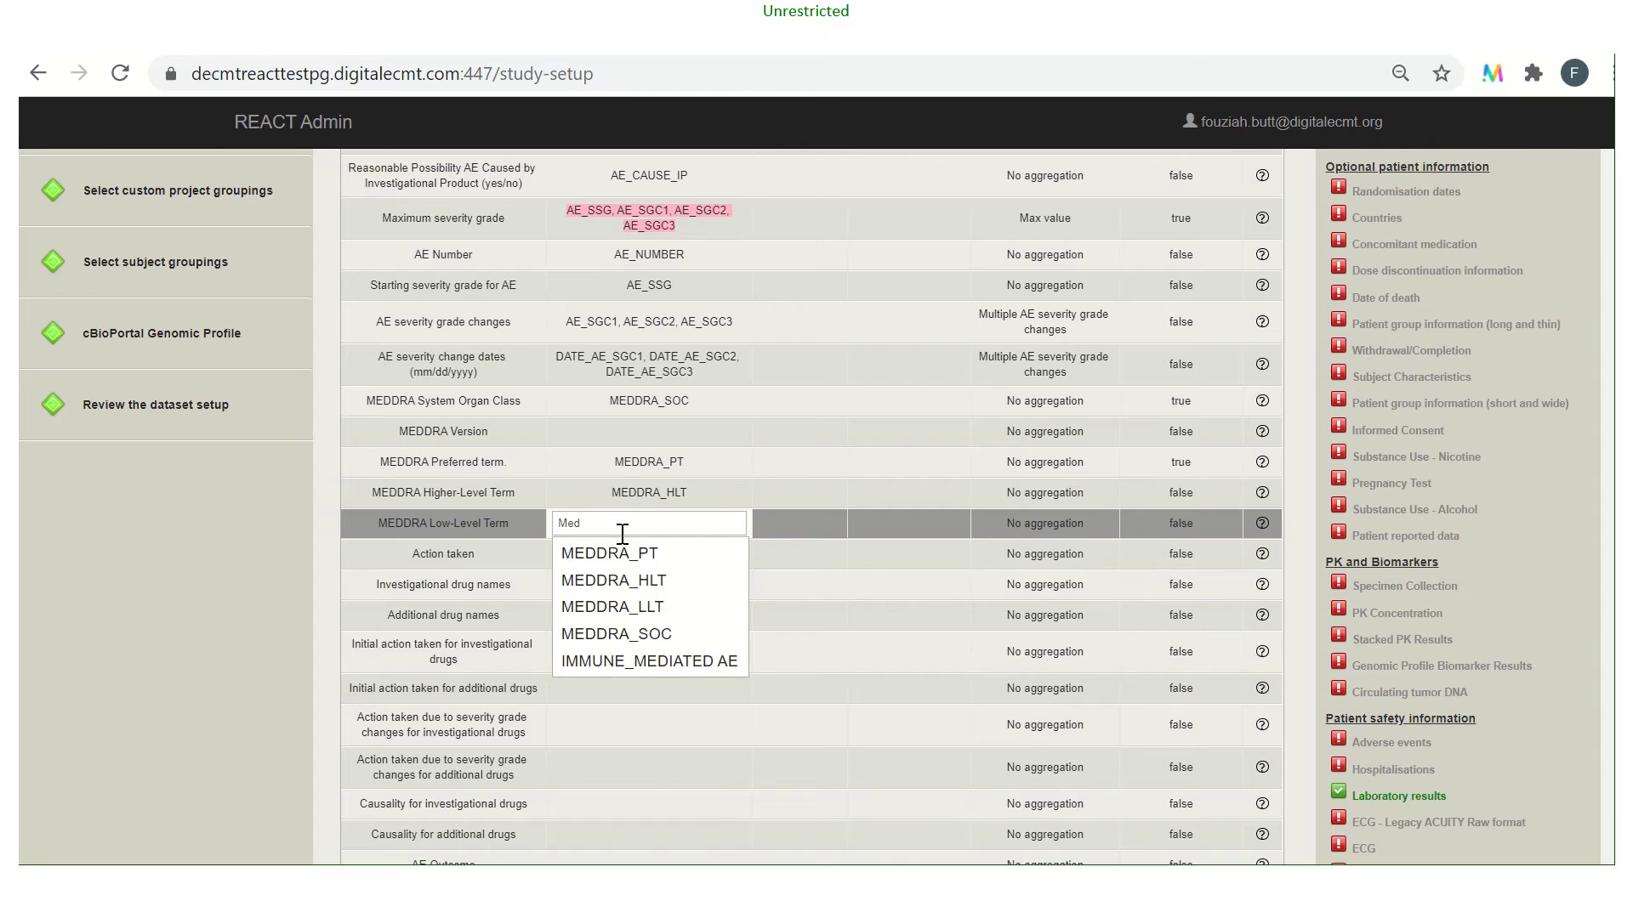
{"action": "left_click", "coordinate": [617, 608]}
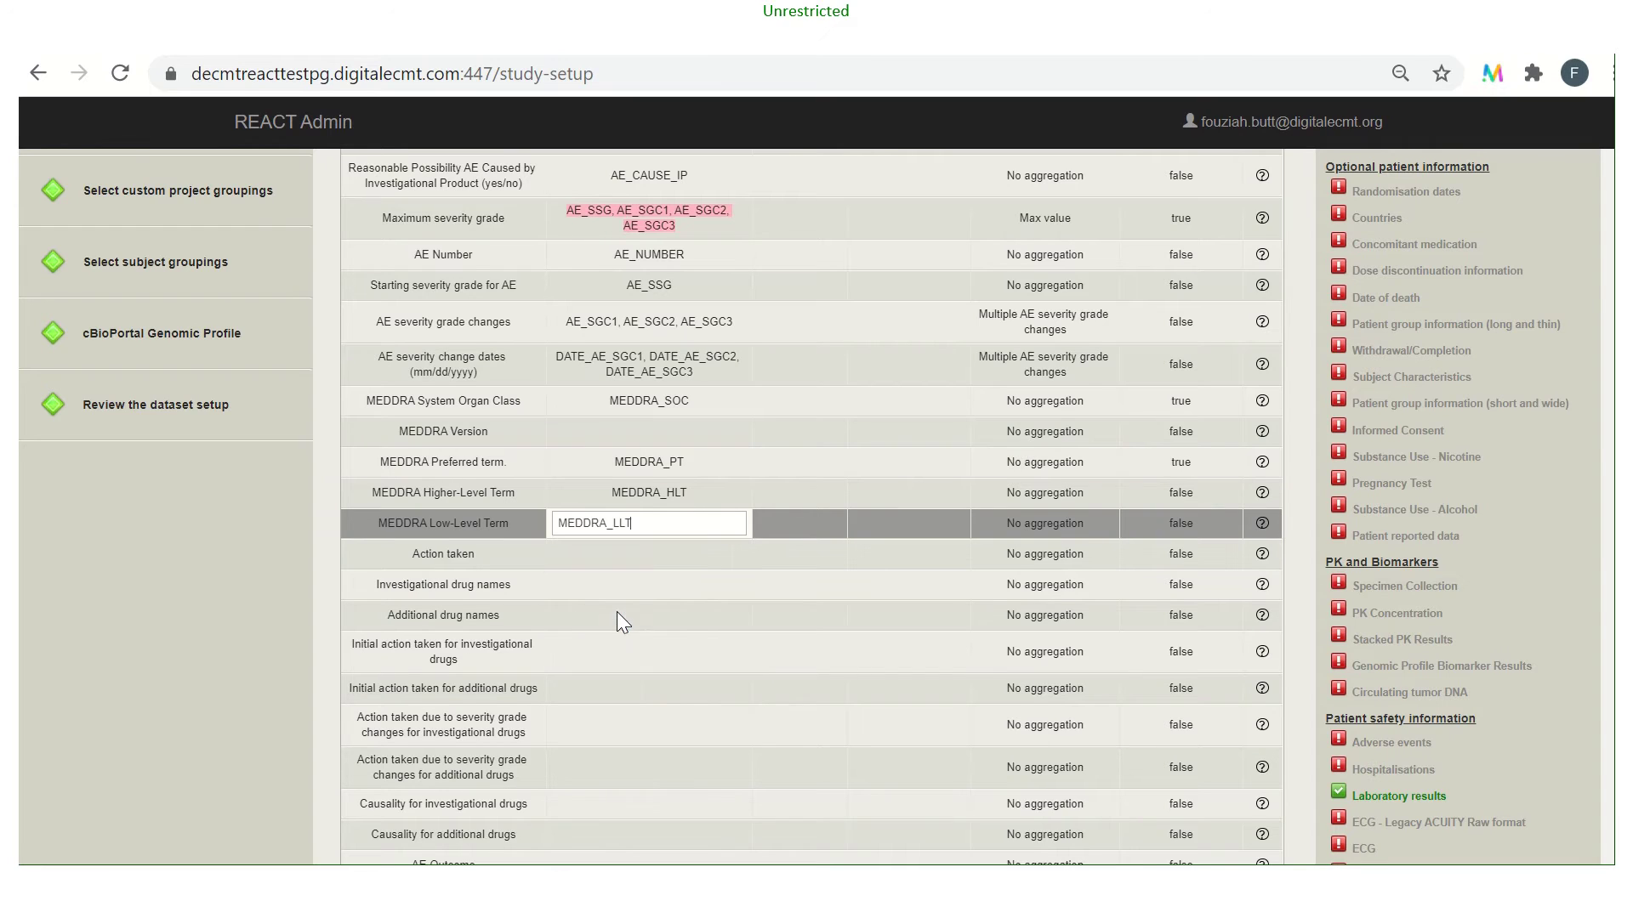
Map the Investigational drug names field to the source data column DRUG_NAME.
{"action": "left_click", "coordinate": [601, 565]}
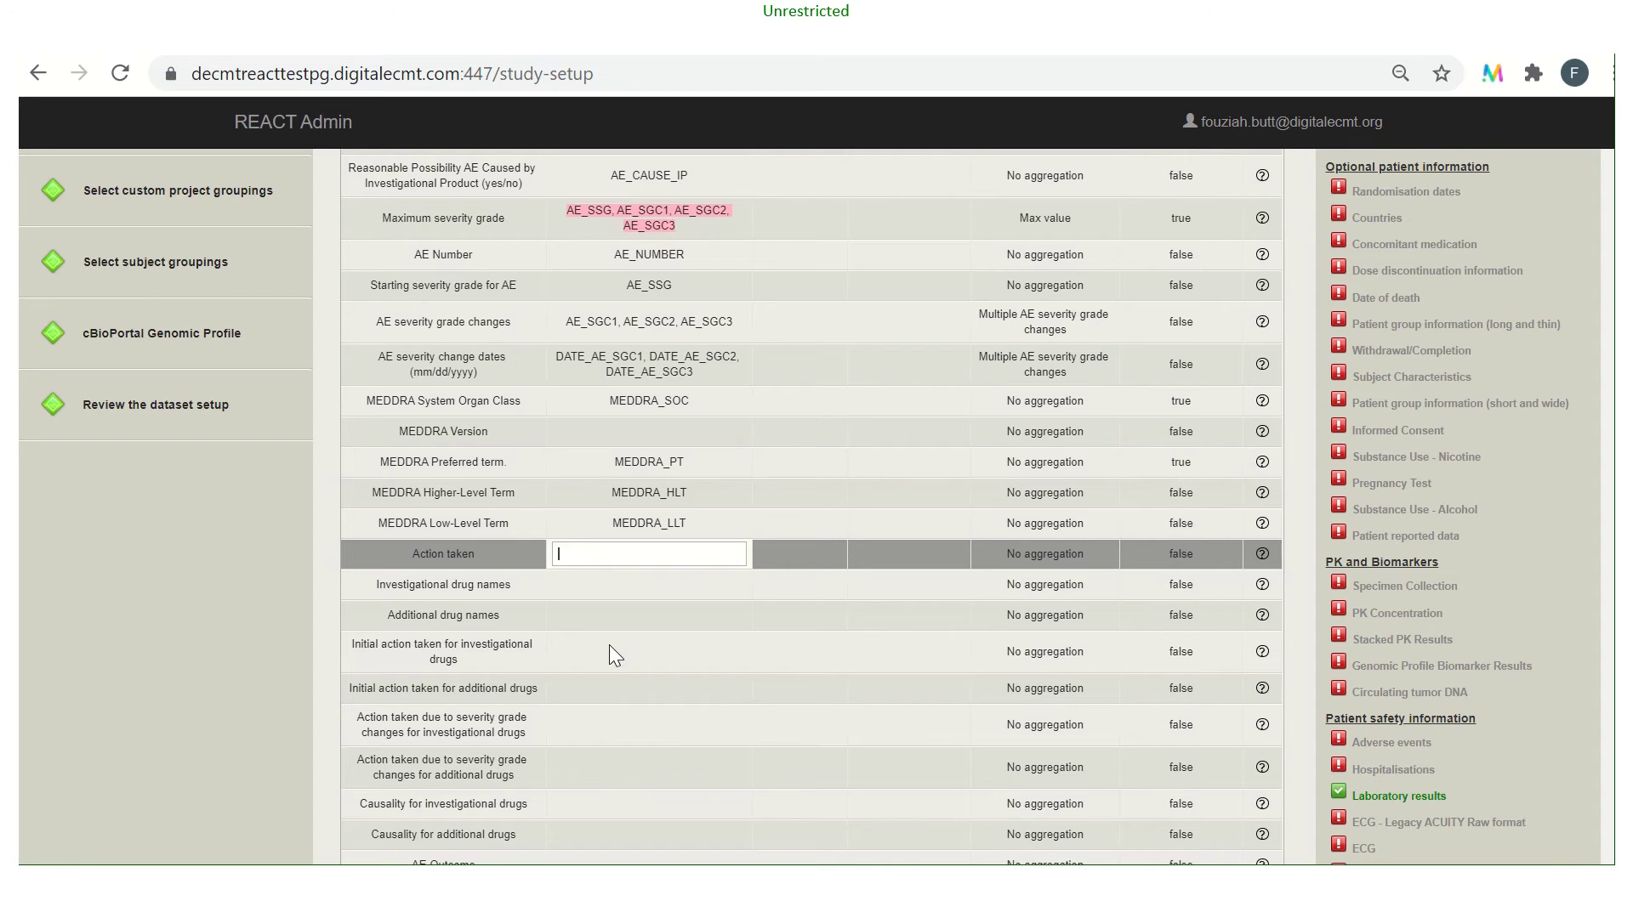
{"action": "left_click", "coordinate": [575, 585]}
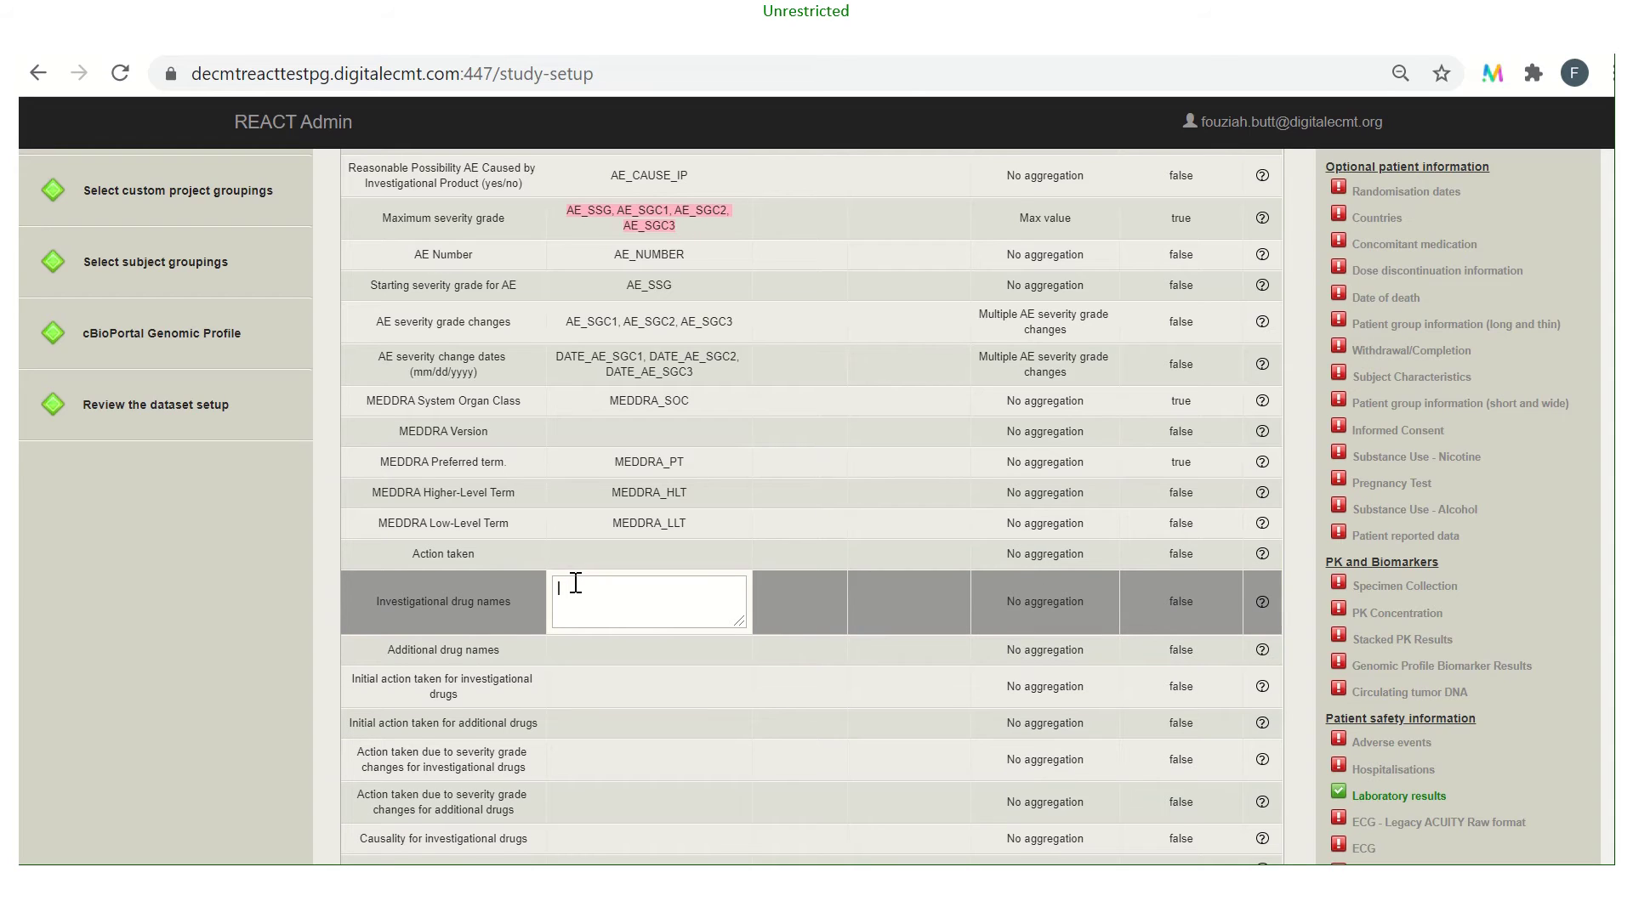
{"action": "type", "text": "DRU"}
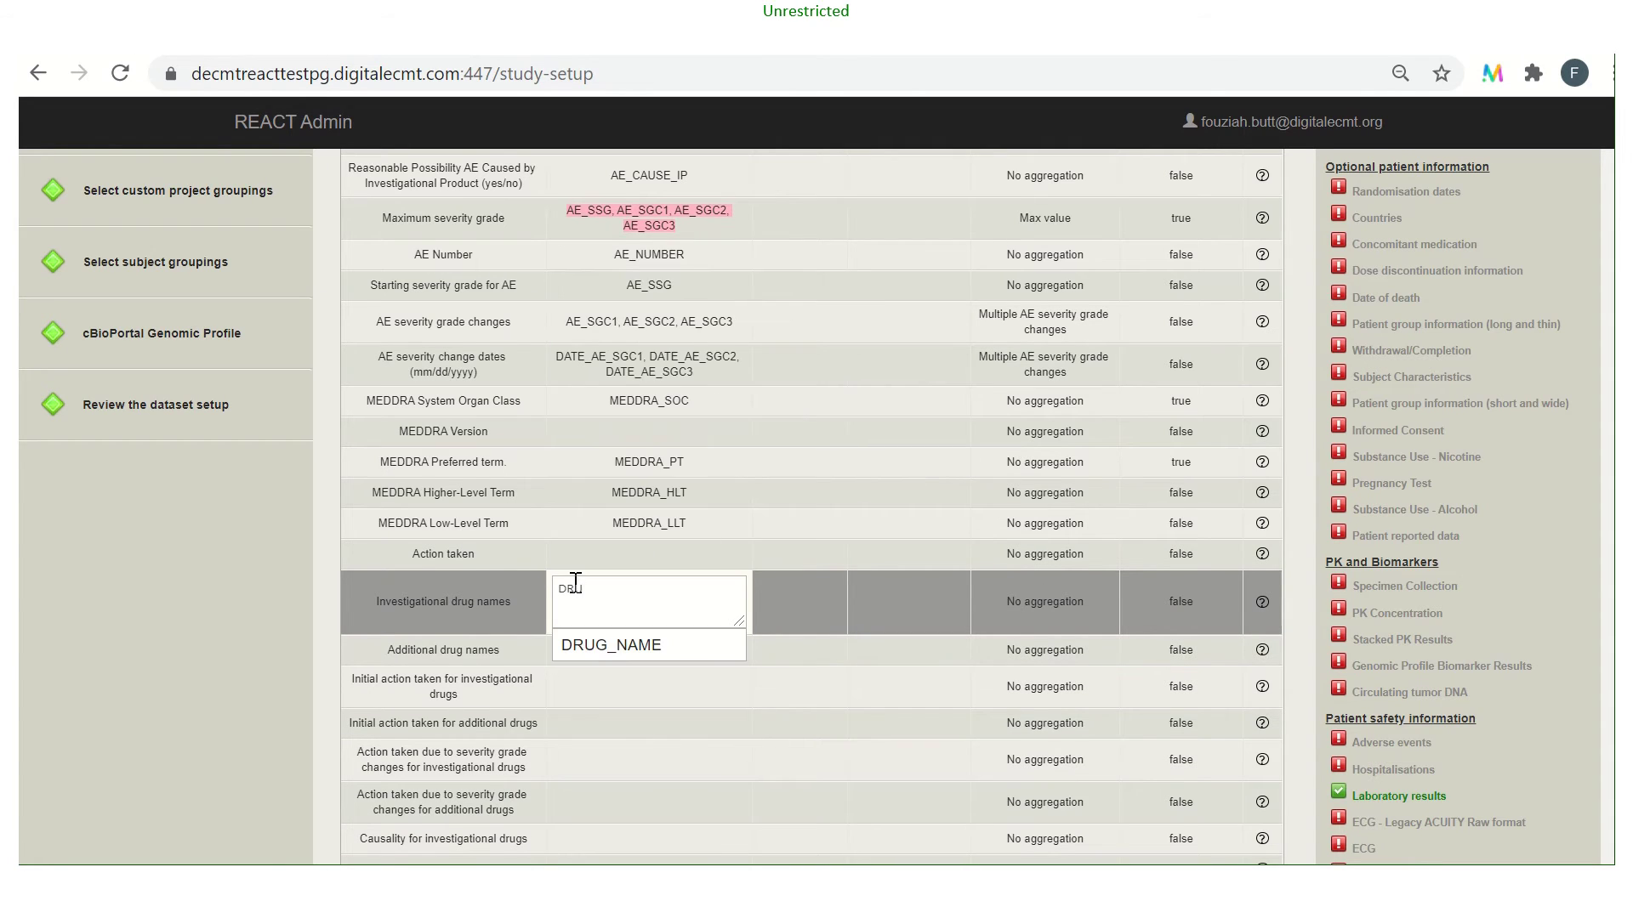
{"action": "left_click", "coordinate": [592, 640]}
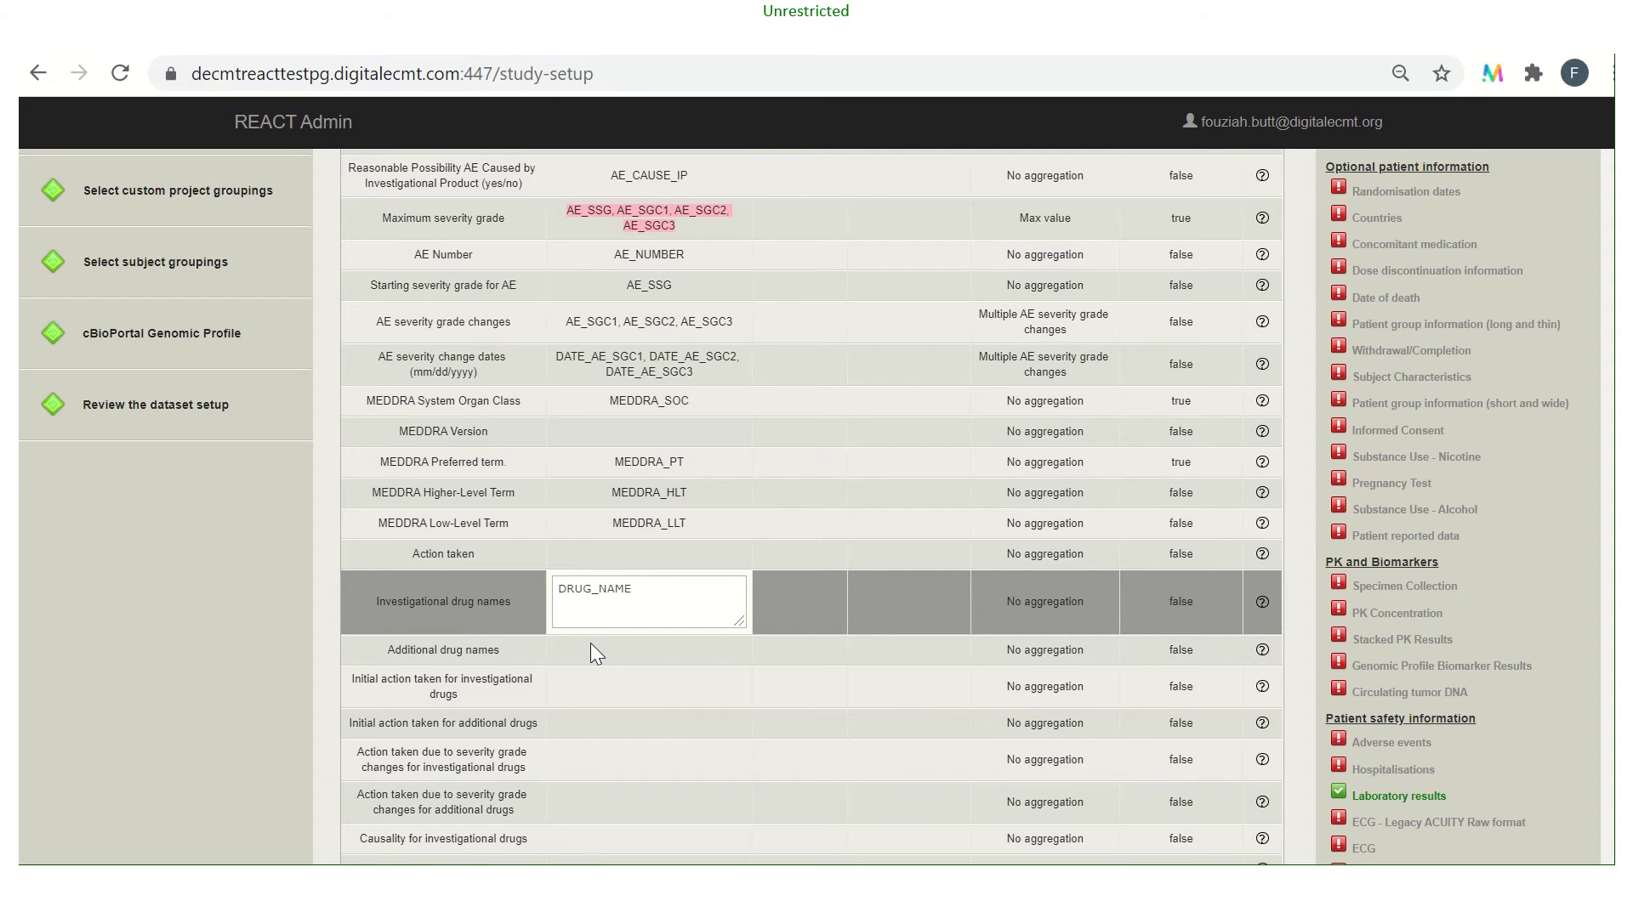
Map the Initial action taken for investigational drugs field to the source data column INITIAL_ACTION_TAKEN_IP.
{"action": "left_click", "coordinate": [589, 711]}
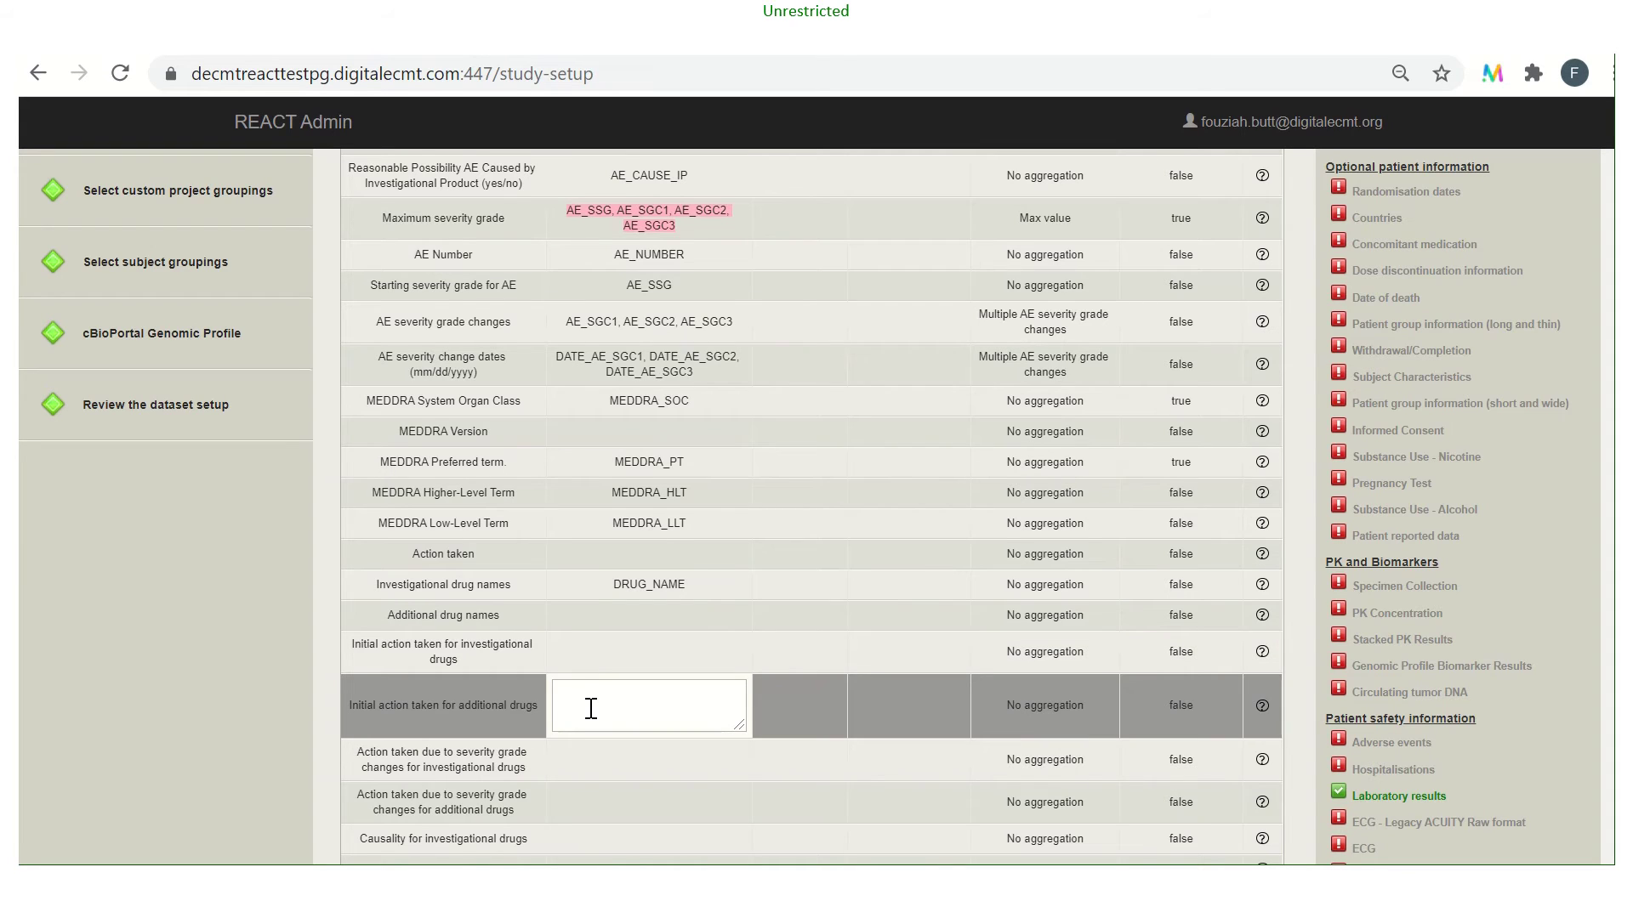
{"action": "left_click", "coordinate": [595, 662]}
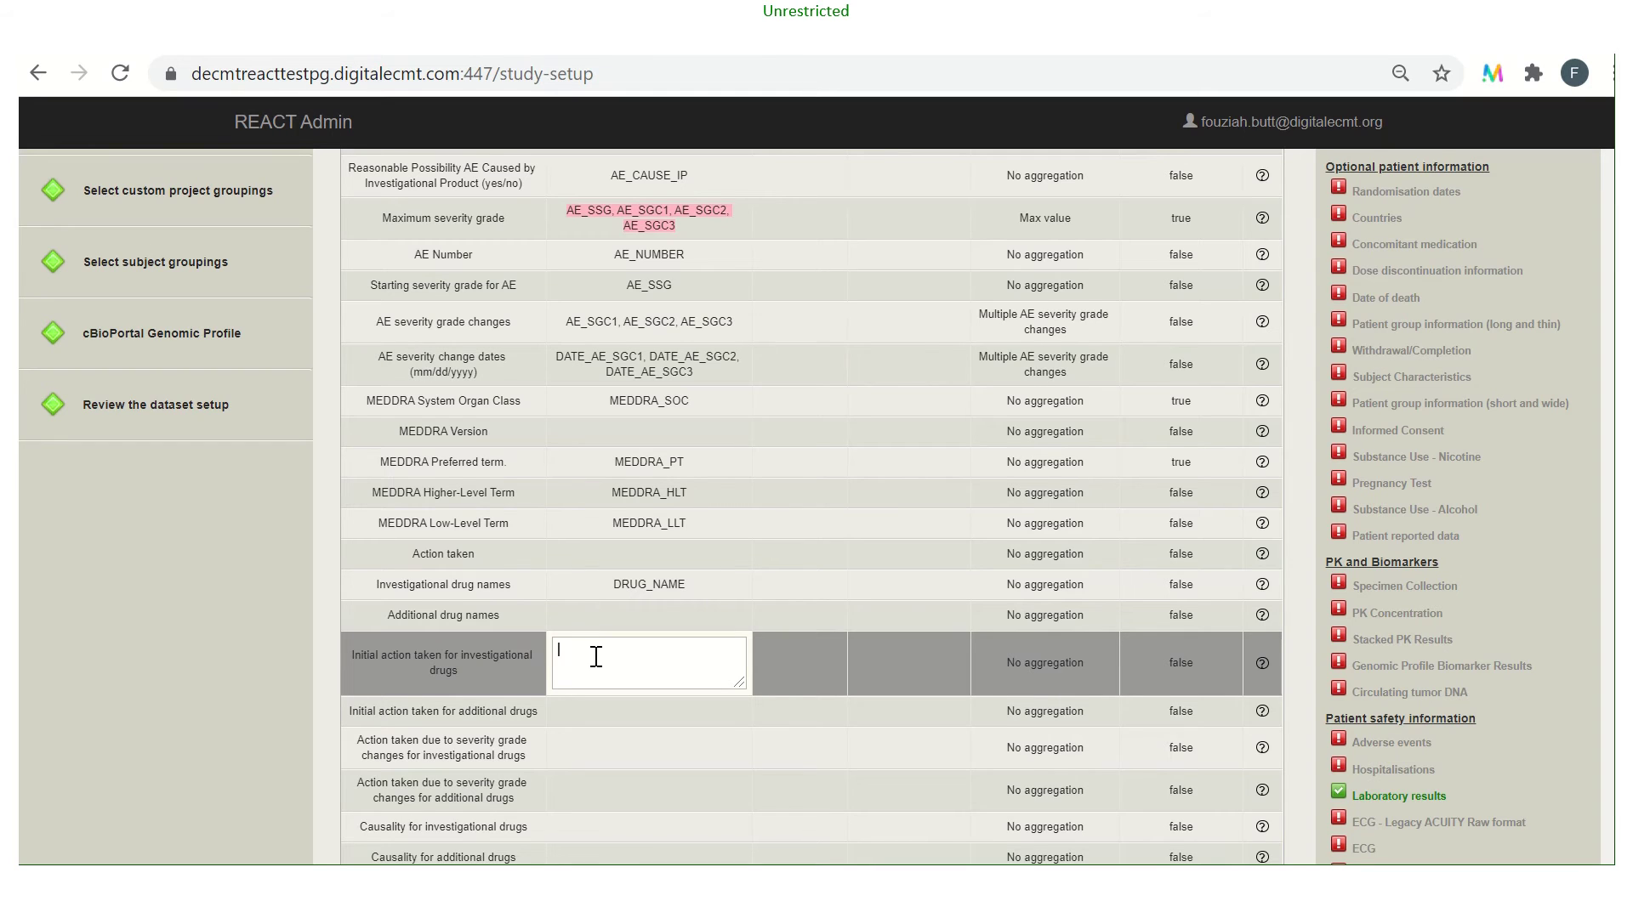
{"action": "type", "text": "INT"}
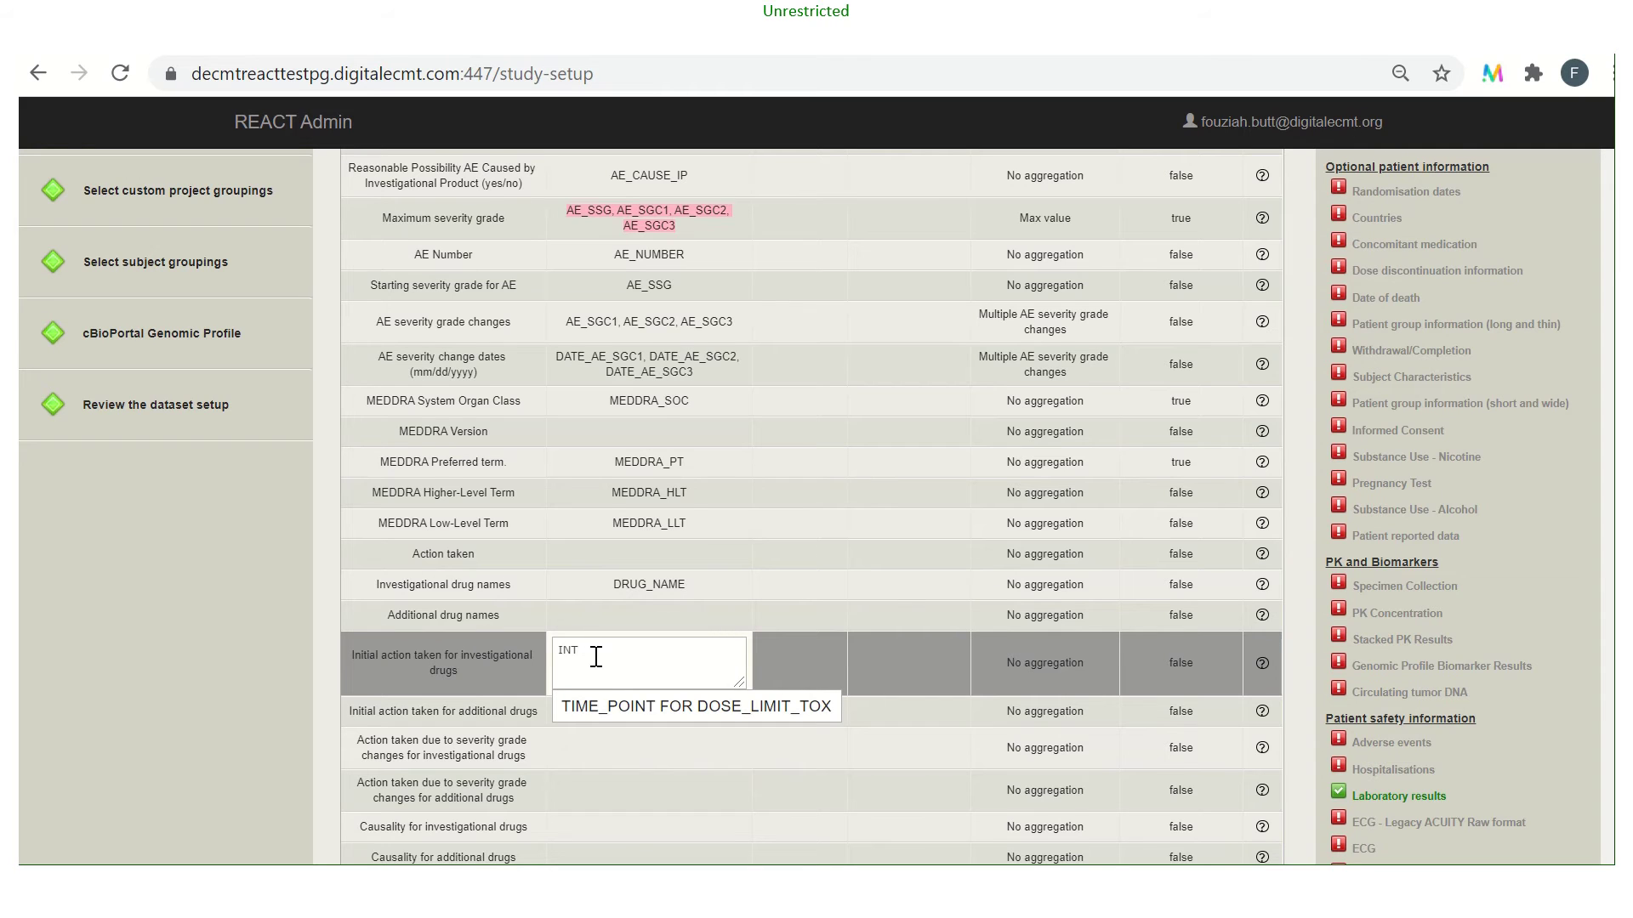
{"action": "type", "text": "I"}
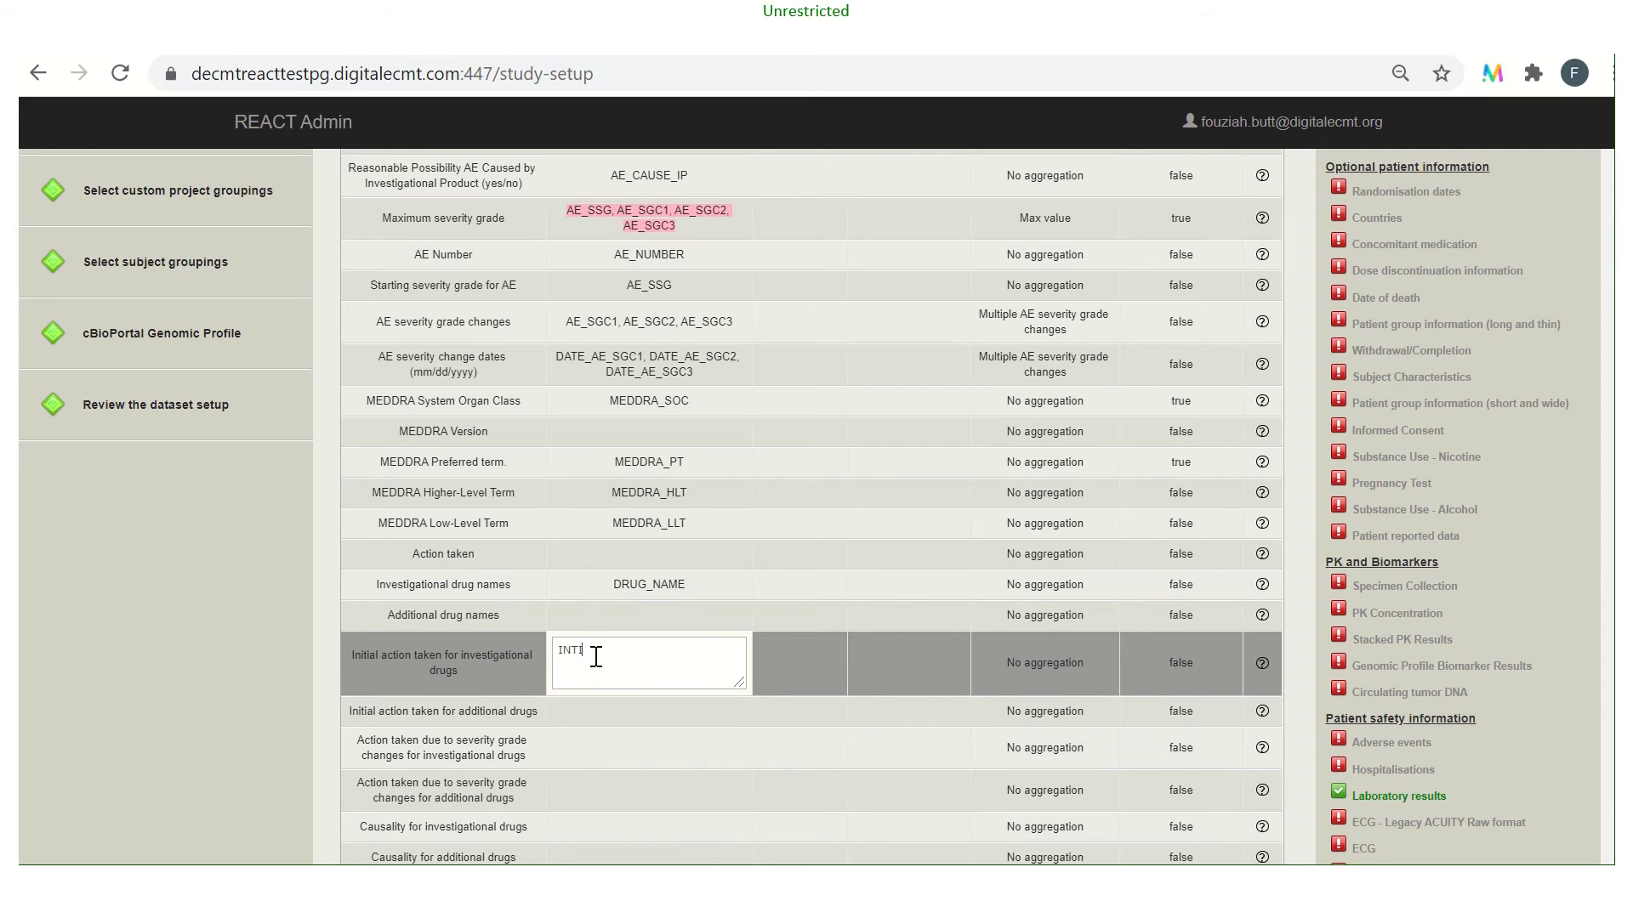
{"action": "key", "text": "BackSpace"}
{"action": "type", "text": "IT"}
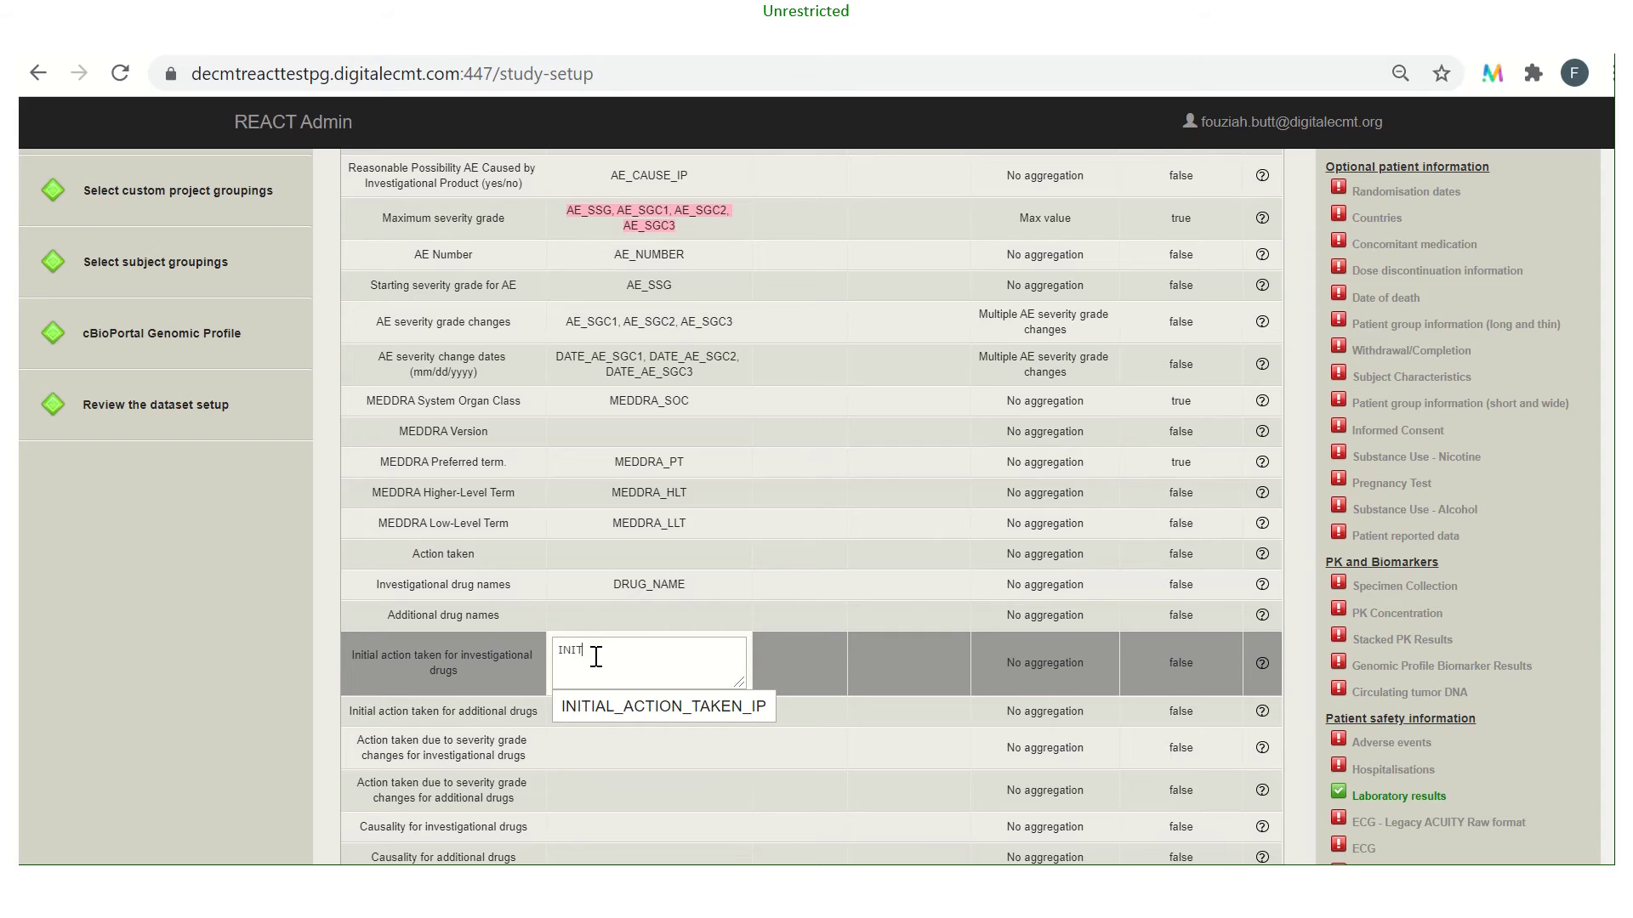
{"action": "left_click", "coordinate": [610, 712]}
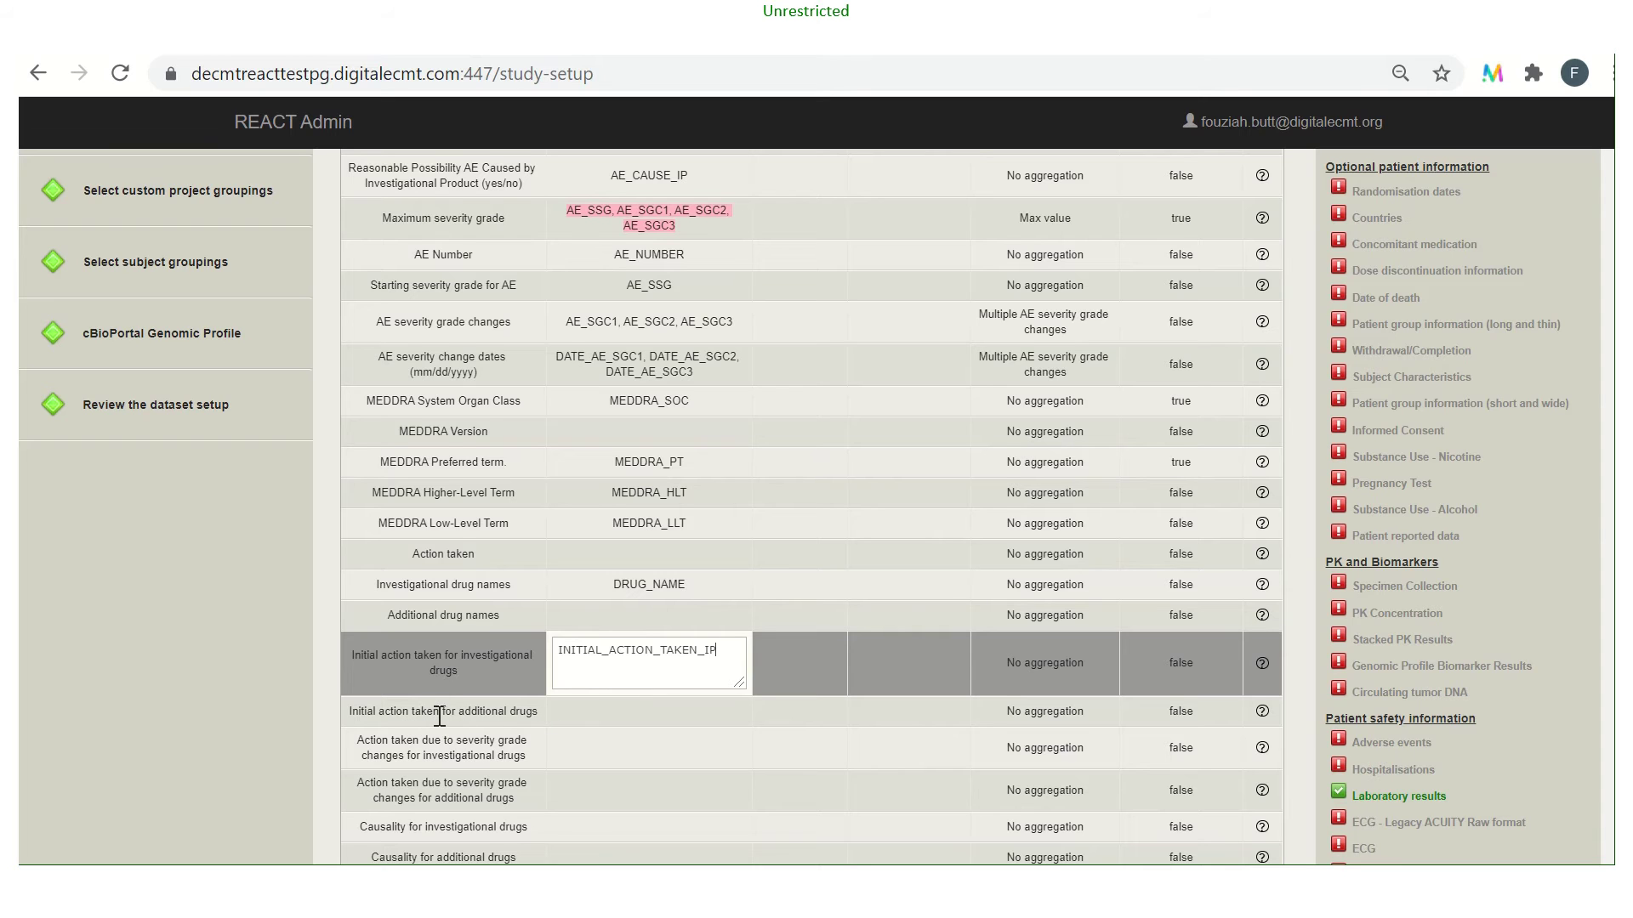
Enter AT_1, AT_2, AT-3 as the source data columns for Action taken due to severity grade changes for investigational drugs.
{"action": "scroll", "coordinate": [498, 716], "scroll_direction": "down", "scroll_amount": 4}
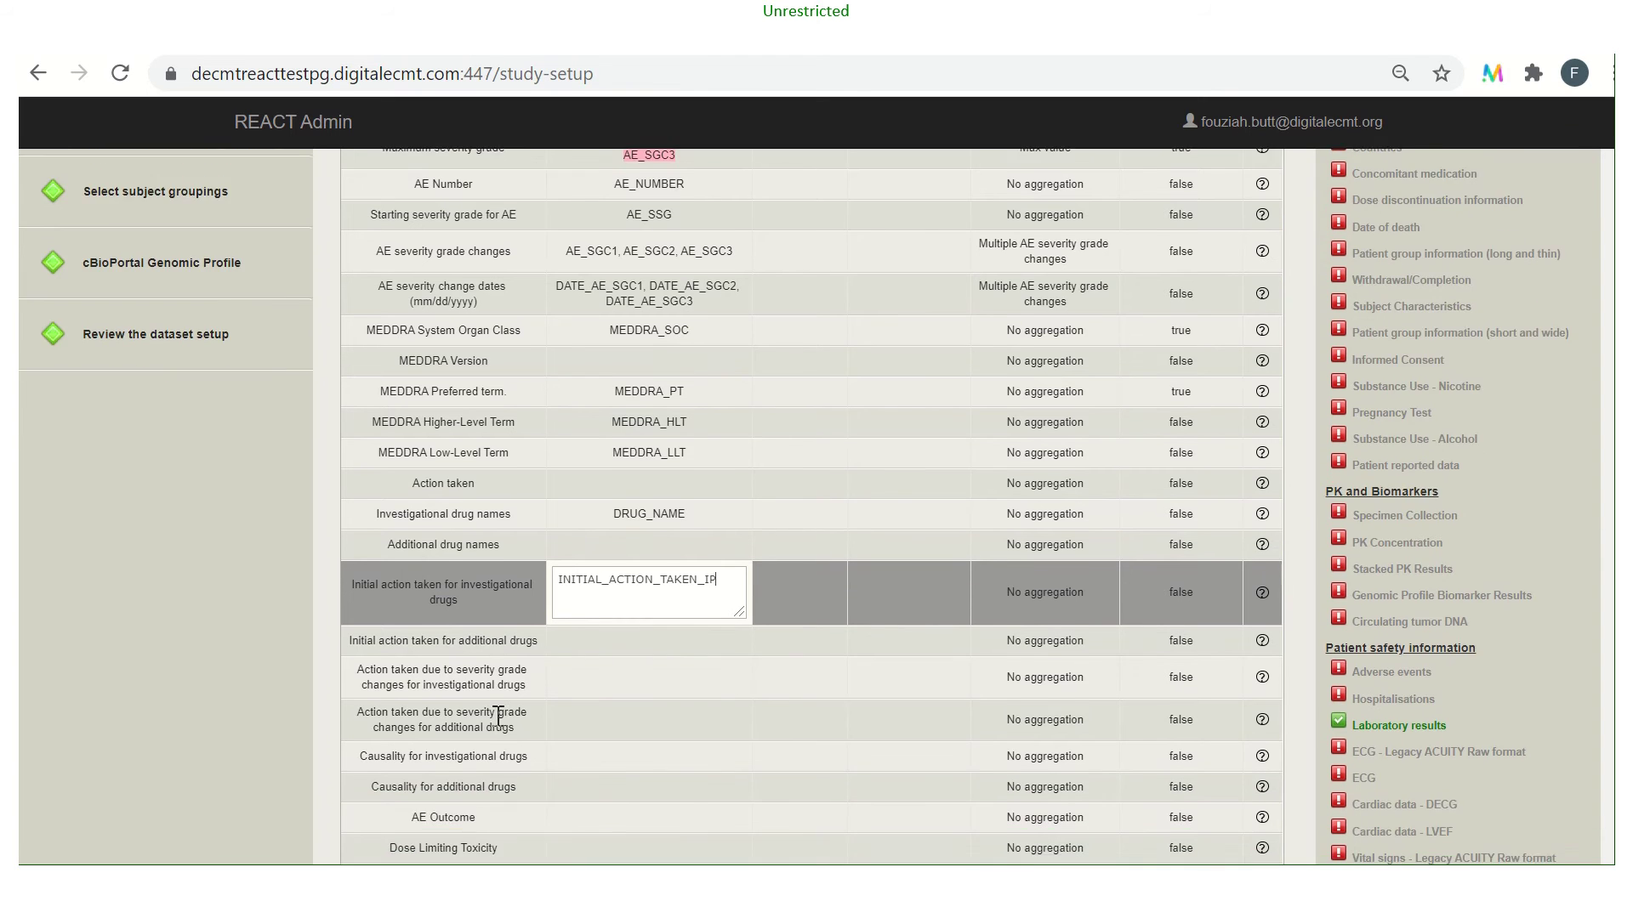
{"action": "scroll", "coordinate": [497, 716], "scroll_direction": "down", "scroll_amount": 2}
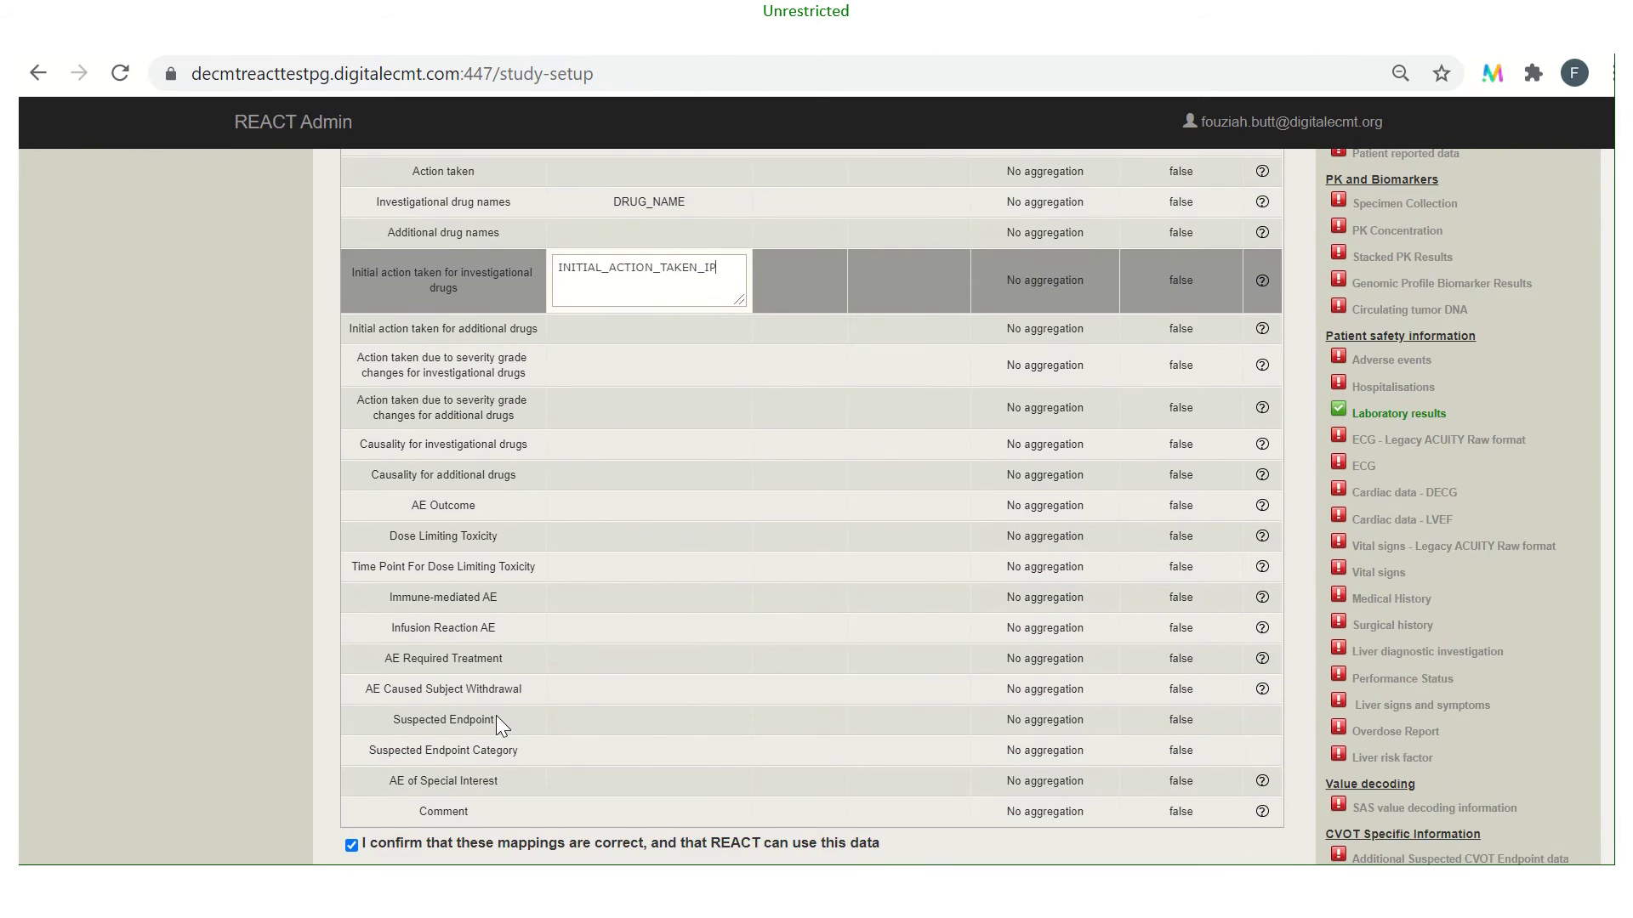
{"action": "left_click", "coordinate": [621, 364]}
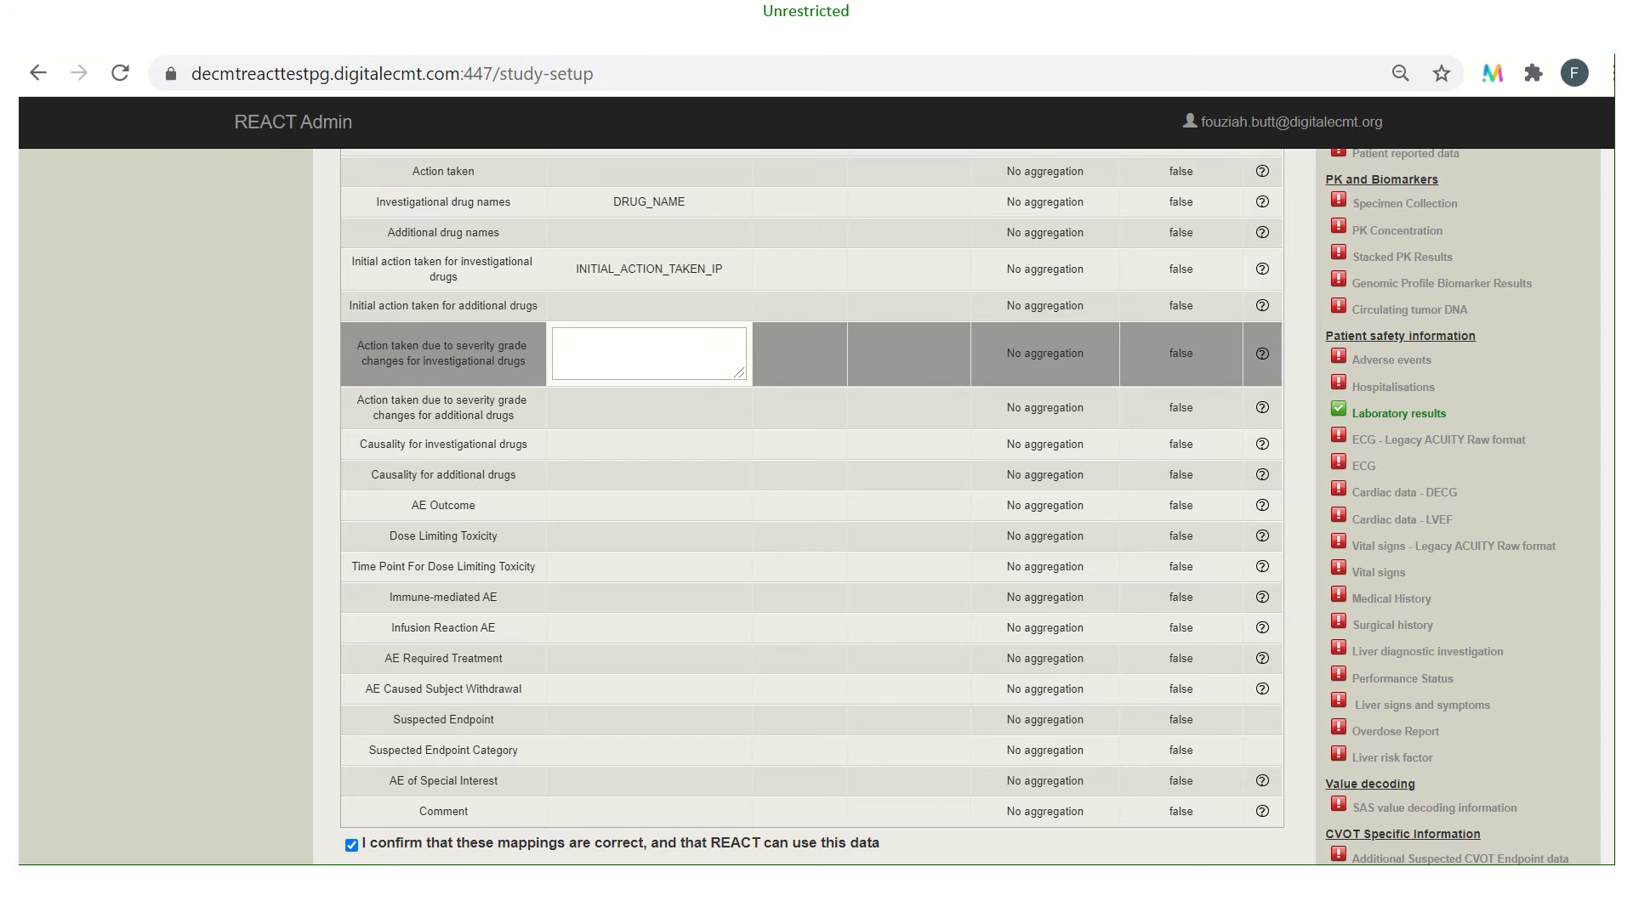
{"action": "type", "text": "A"}
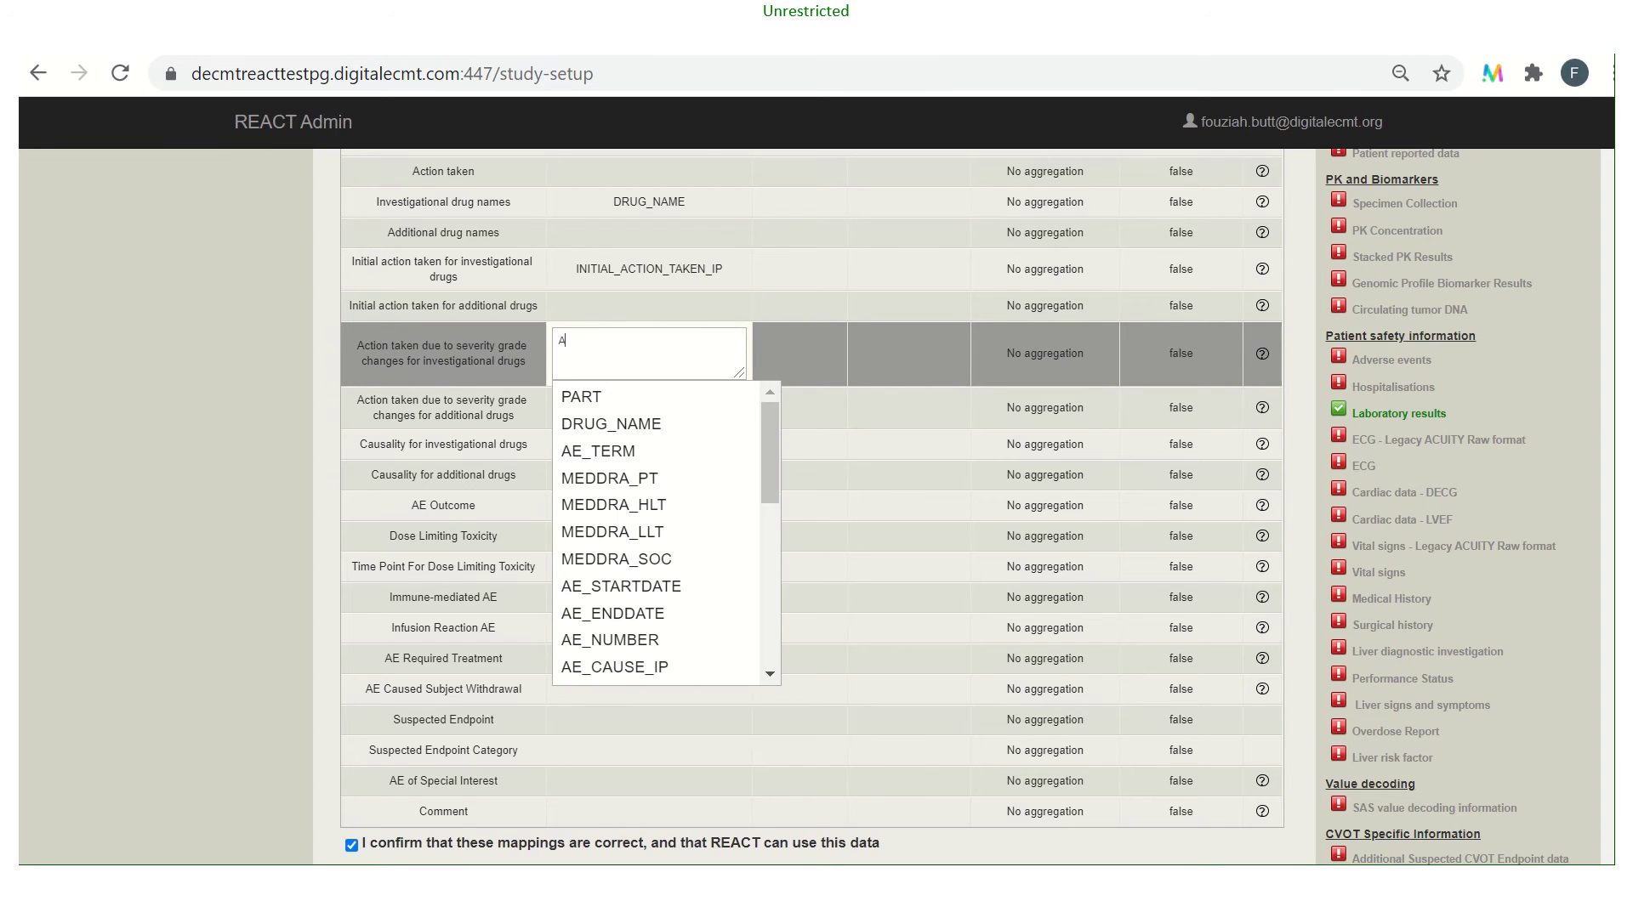
{"action": "type", "text": "T_"}
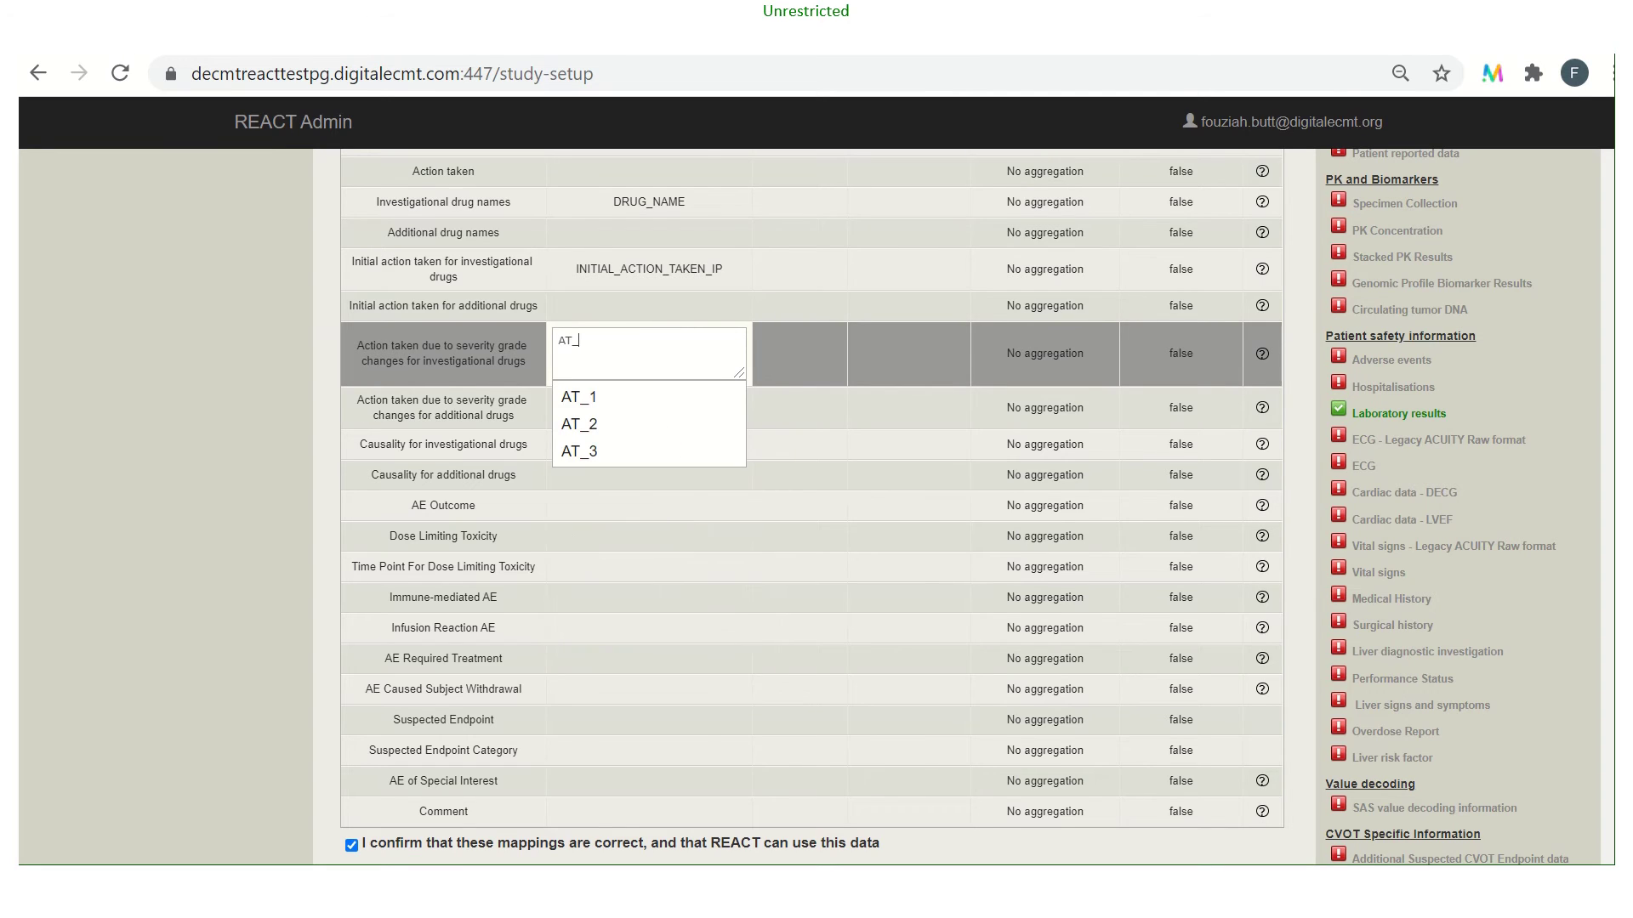
{"action": "left_click", "coordinate": [606, 406]}
{"action": "type", "text": ", AT_"}
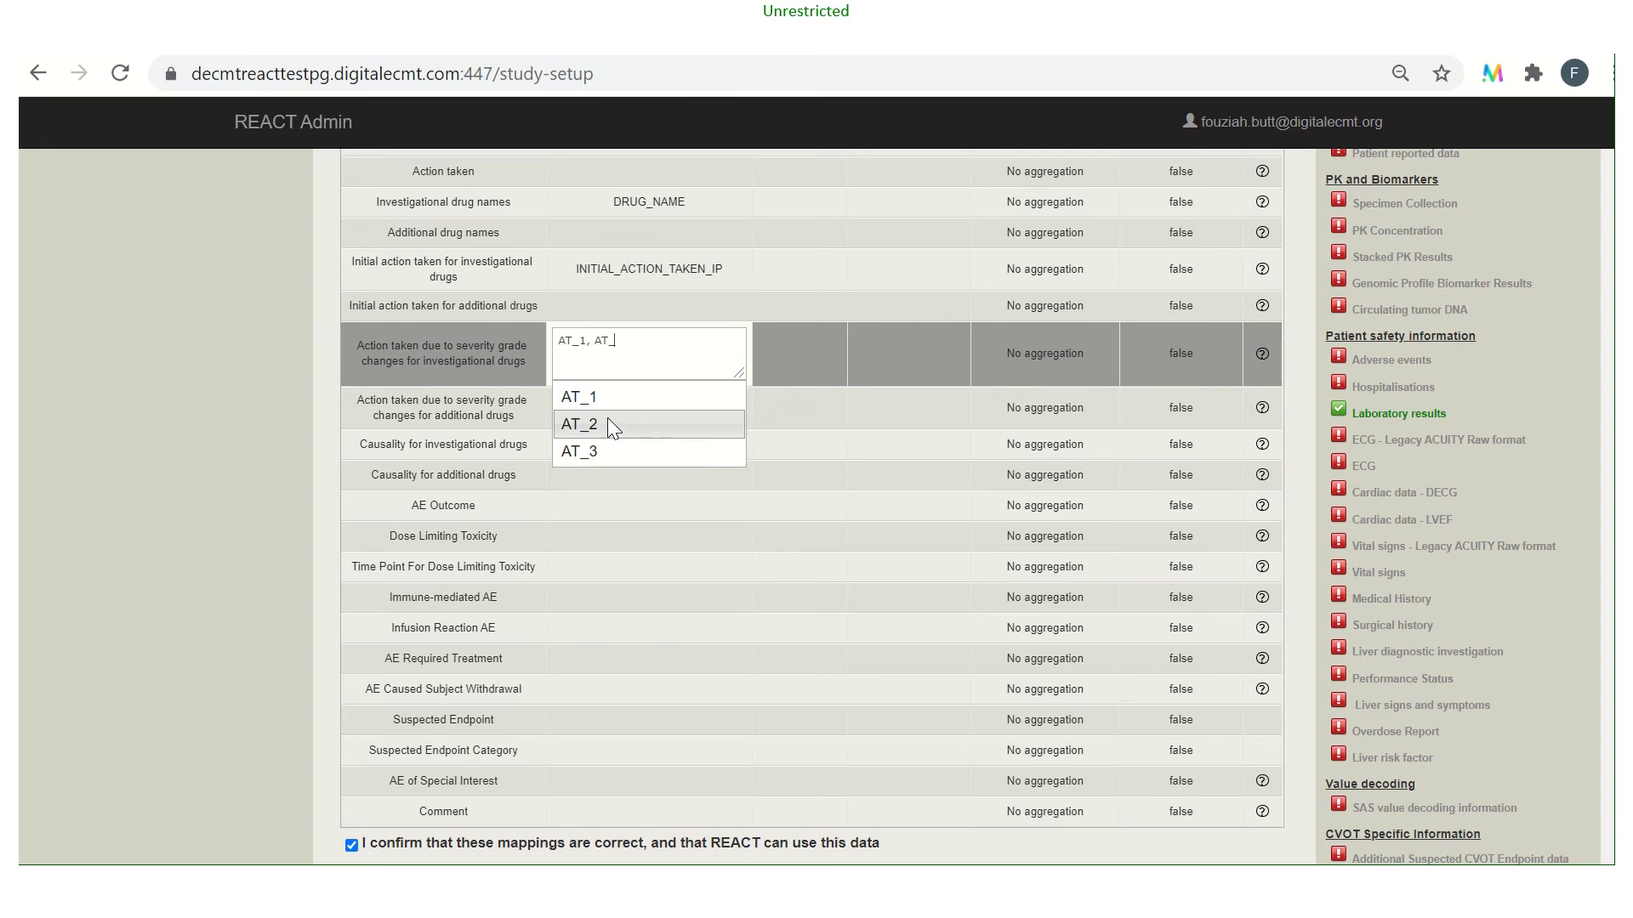
{"action": "left_click", "coordinate": [609, 420]}
{"action": "type", "text": ", AT-3"}
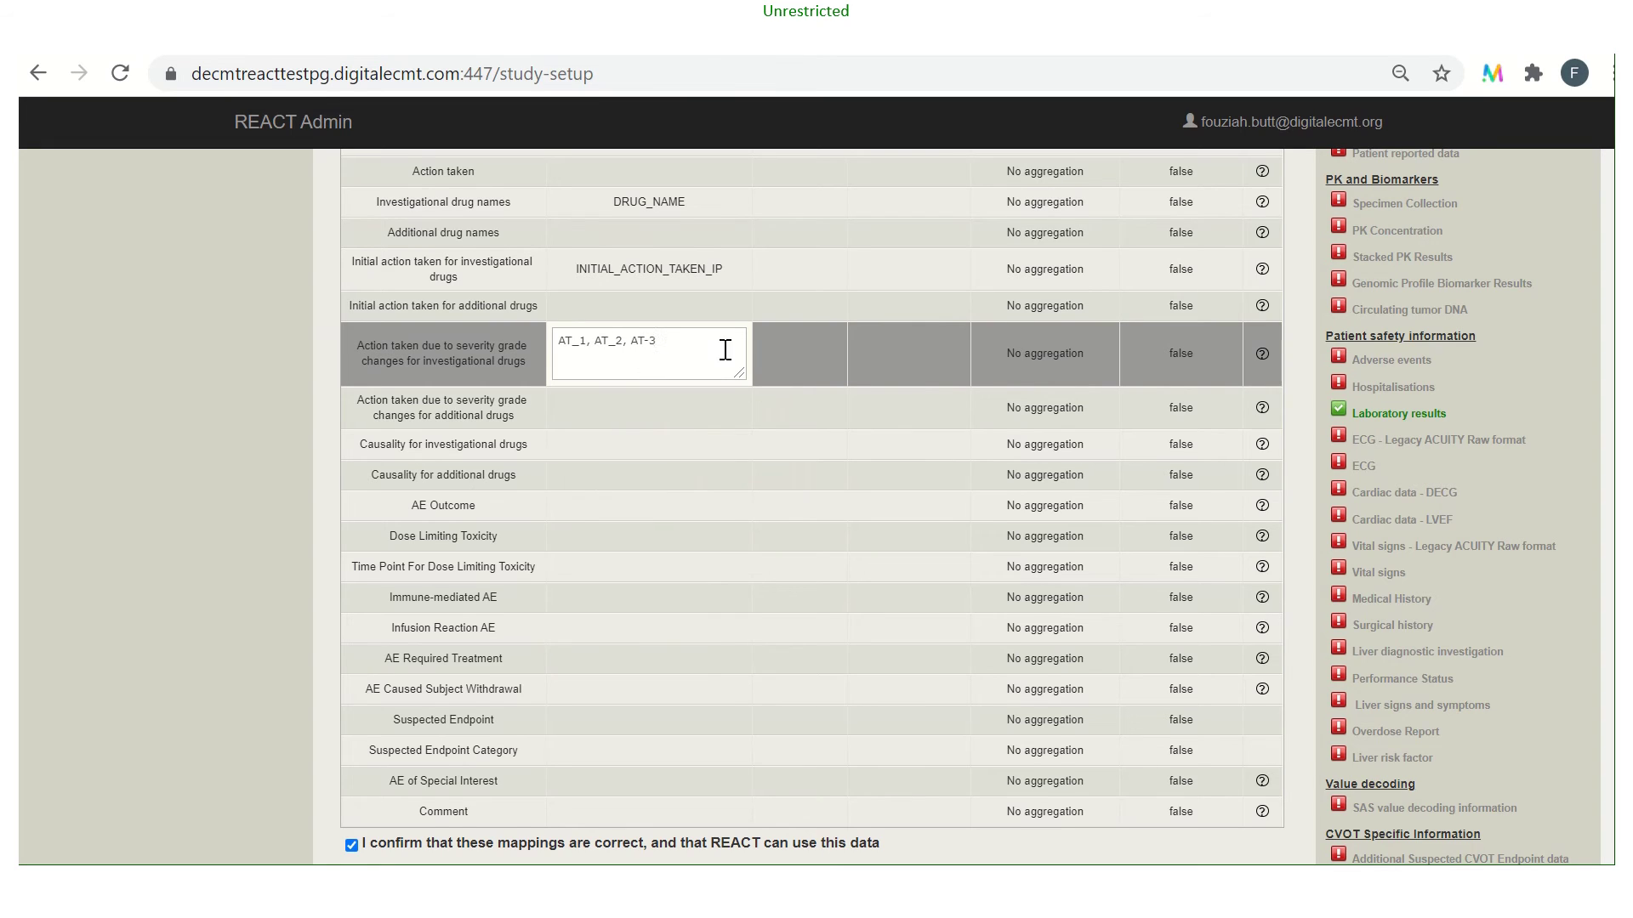
Set the aggregation function of Action taken due to severity grade changes for investigational drugs to Array.
{"action": "left_click", "coordinate": [1008, 362]}
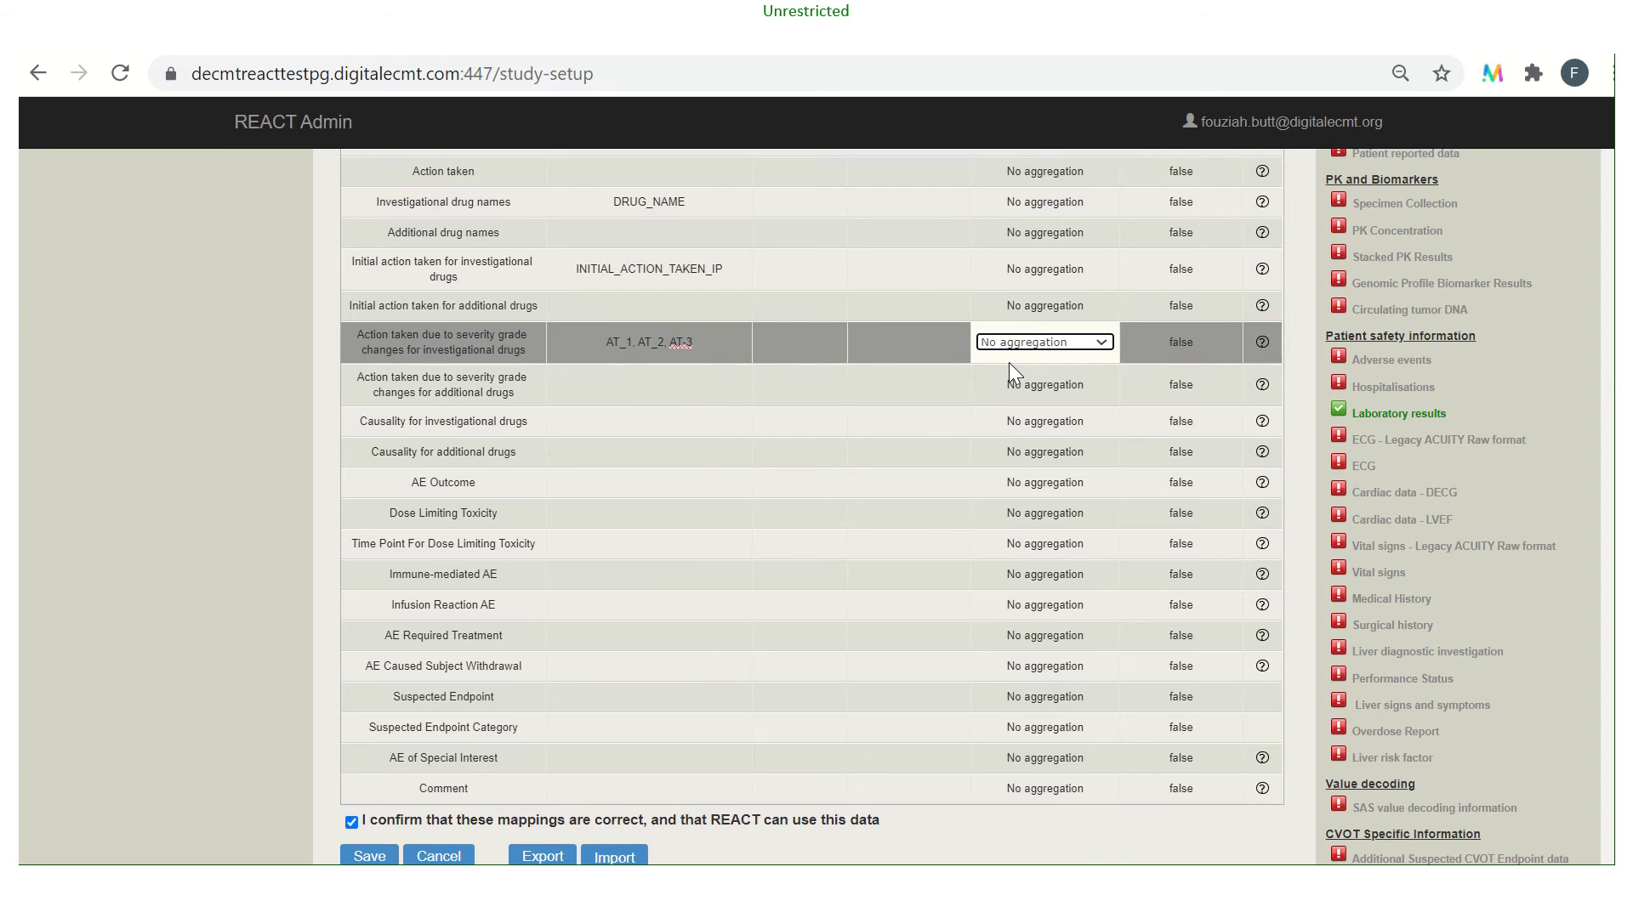
{"action": "left_click", "coordinate": [1102, 344]}
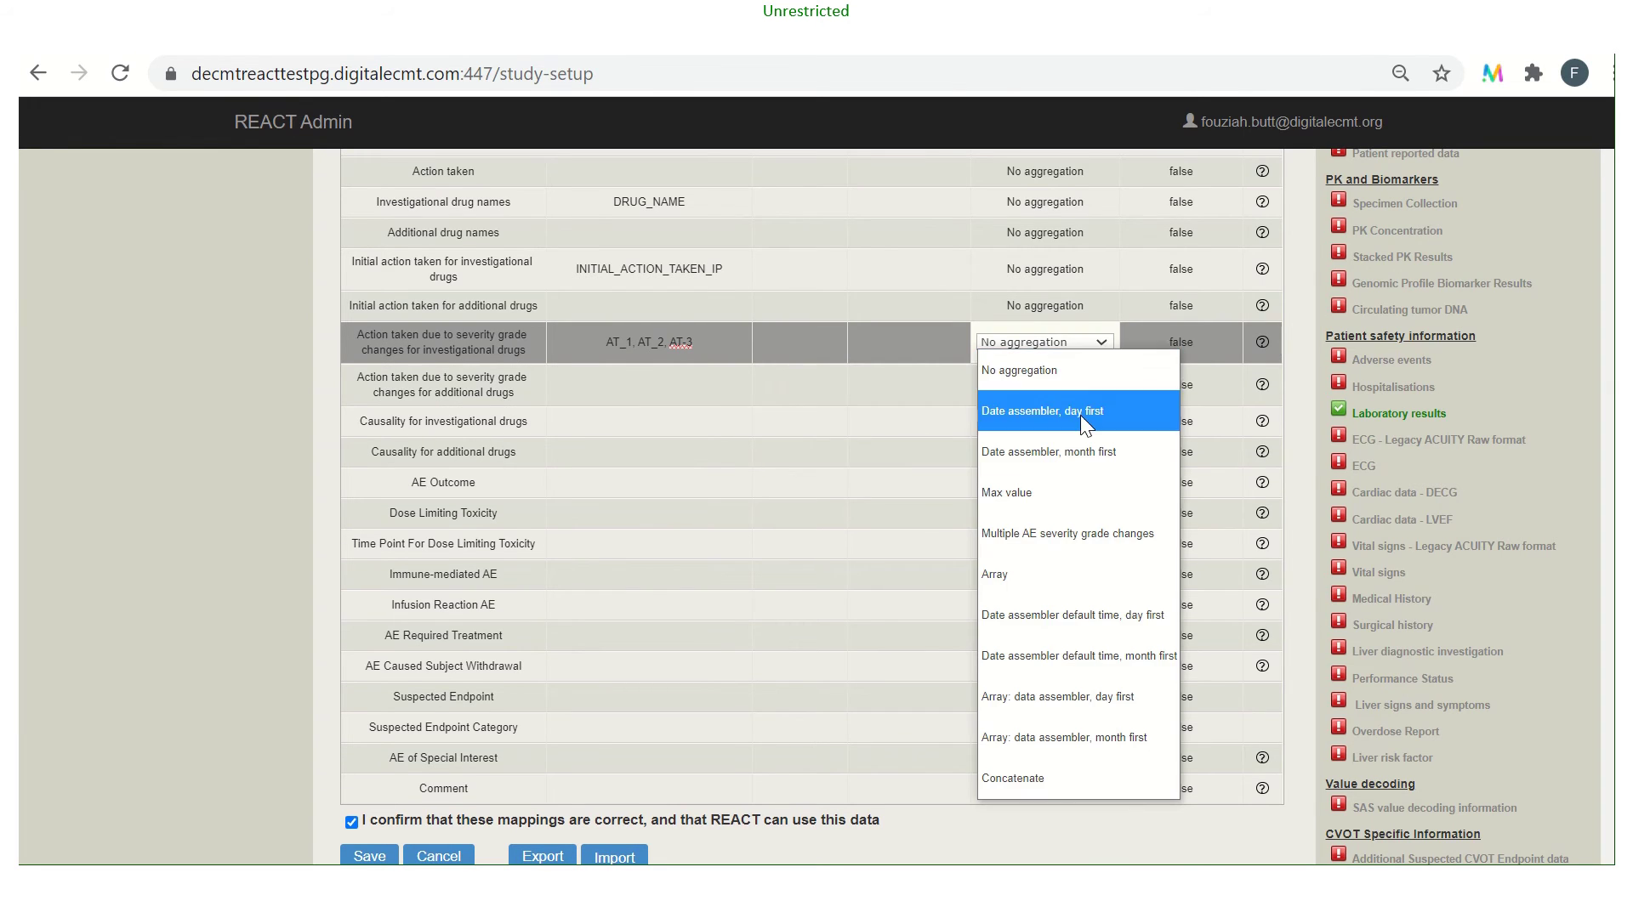
{"action": "left_click", "coordinate": [1055, 572]}
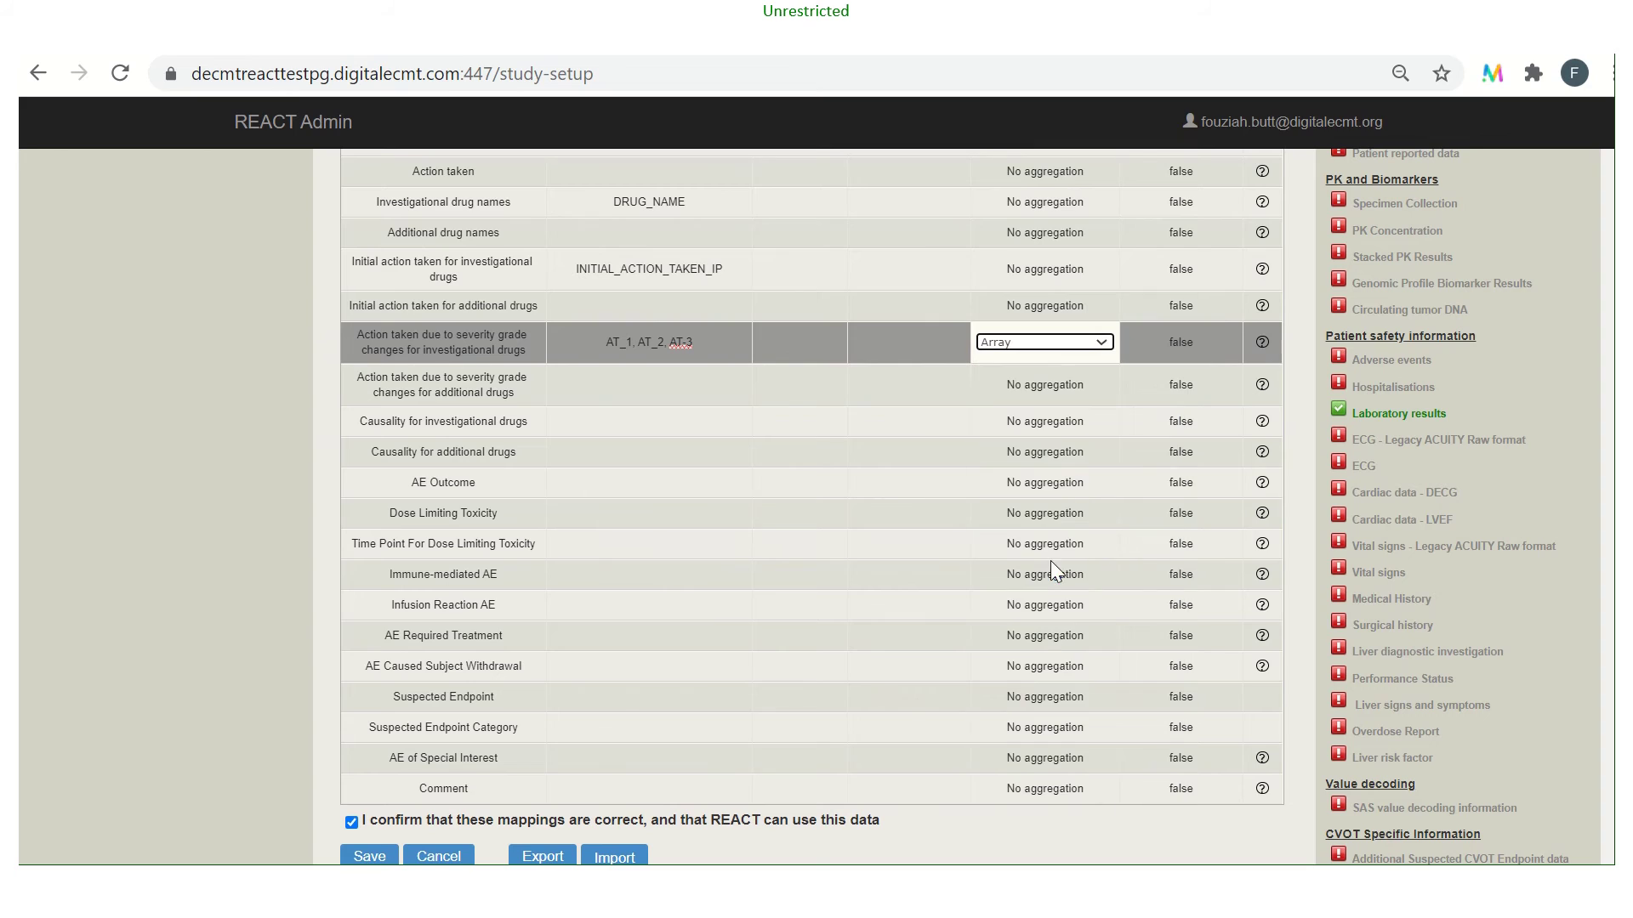
Correct the third source data column of Action taken due to severity grade changes for investigational drugs to AT_3.
{"action": "left_click", "coordinate": [680, 348]}
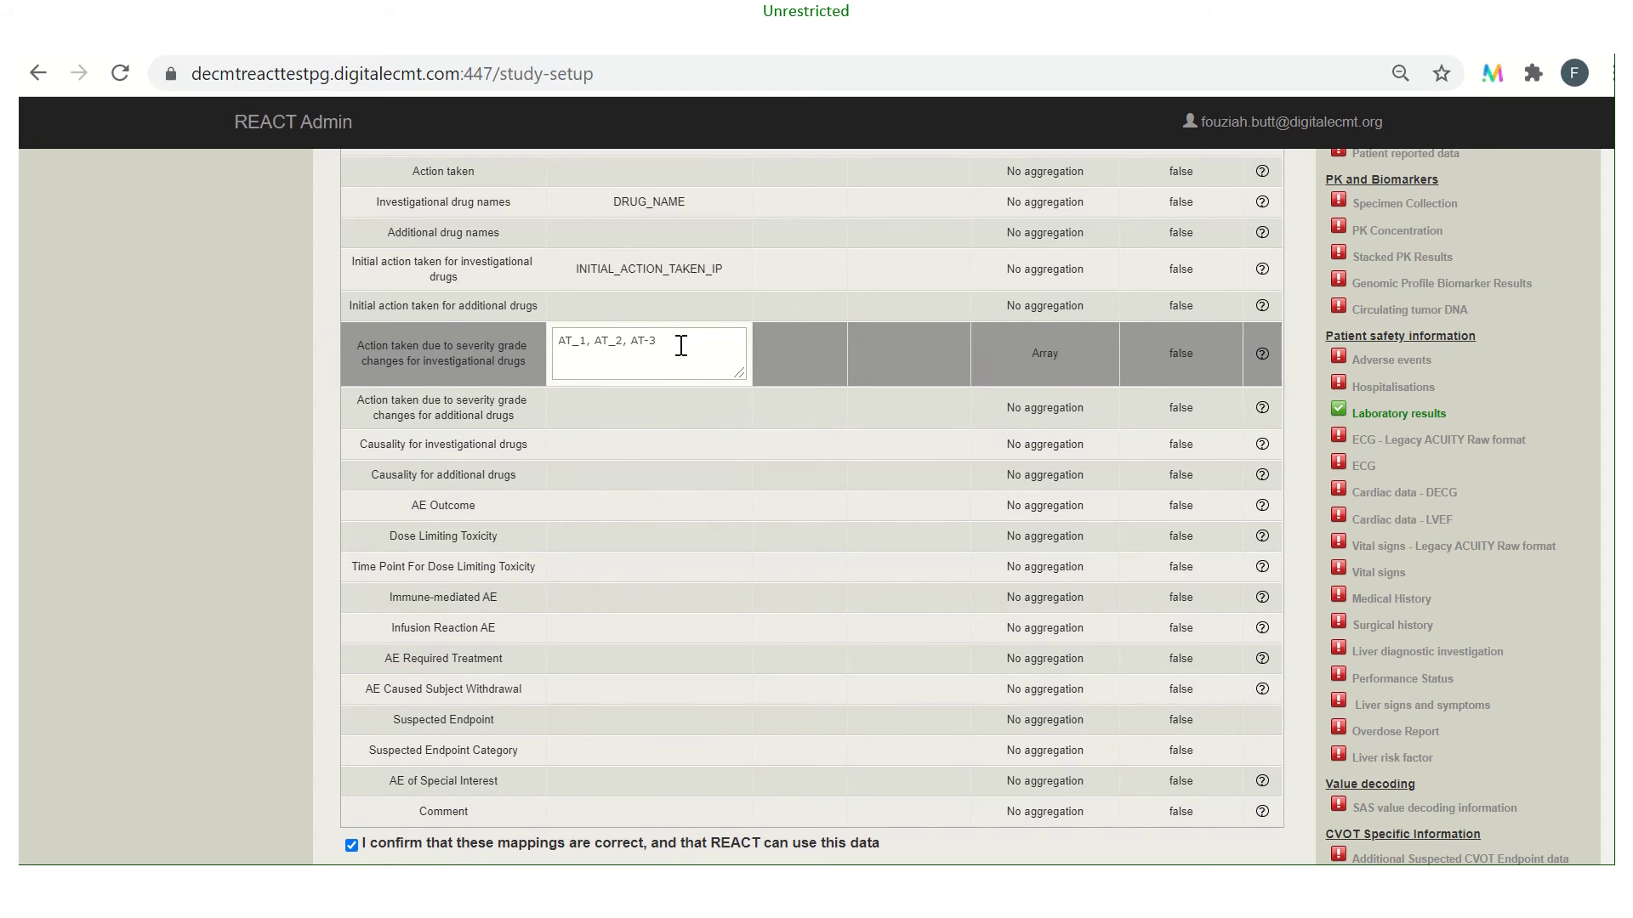
{"action": "left_click", "coordinate": [677, 346]}
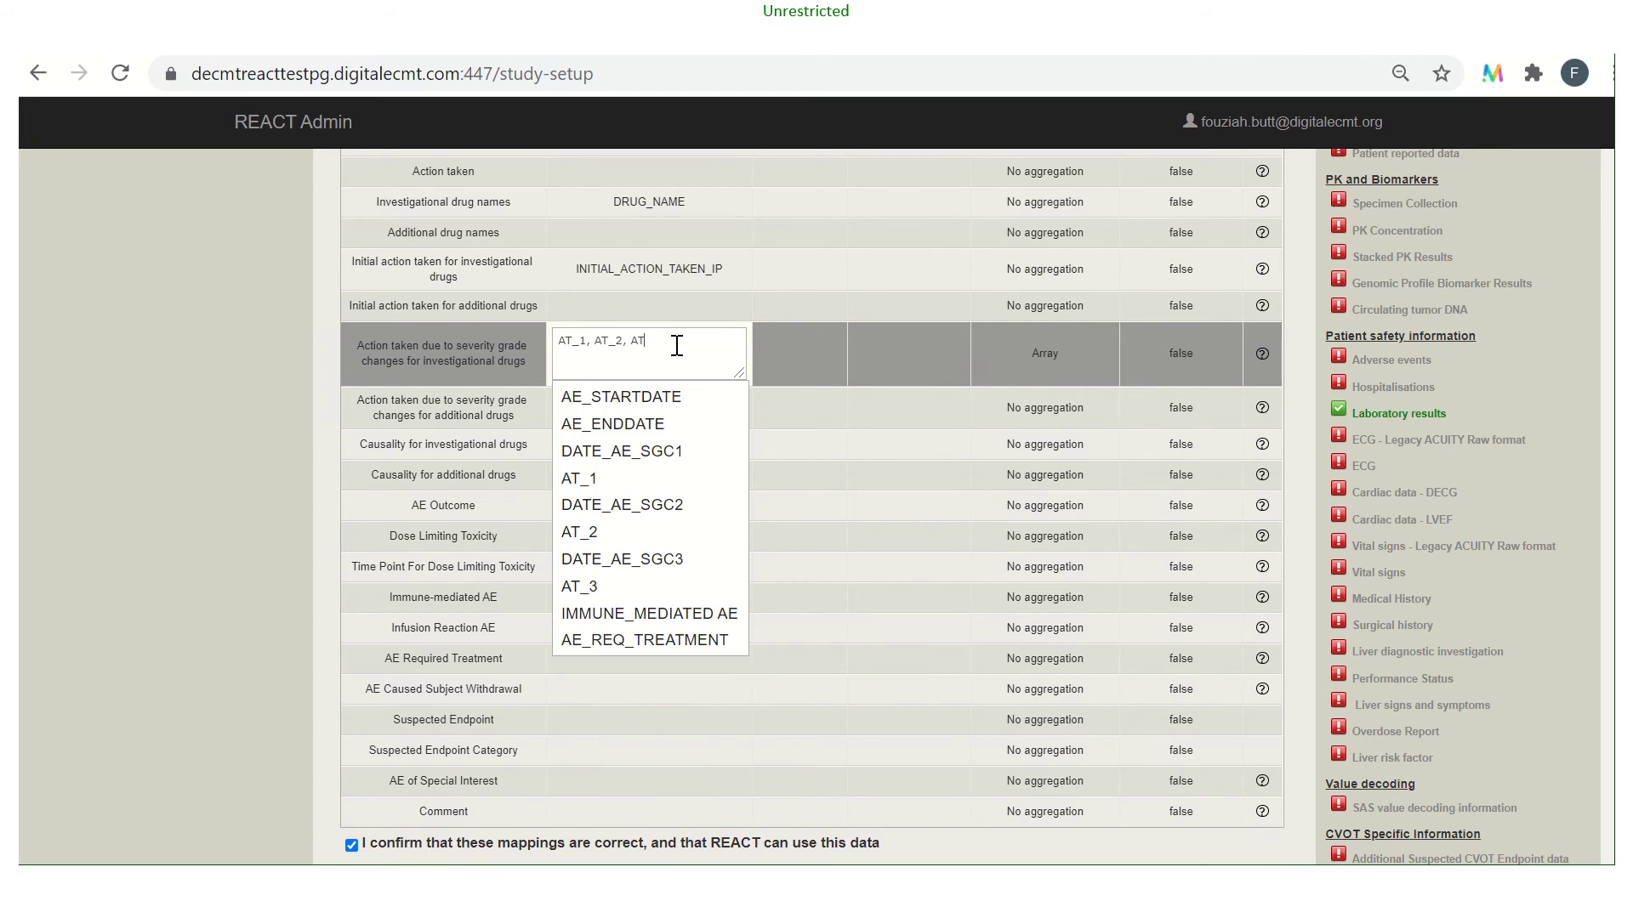
{"action": "left_click", "coordinate": [589, 588]}
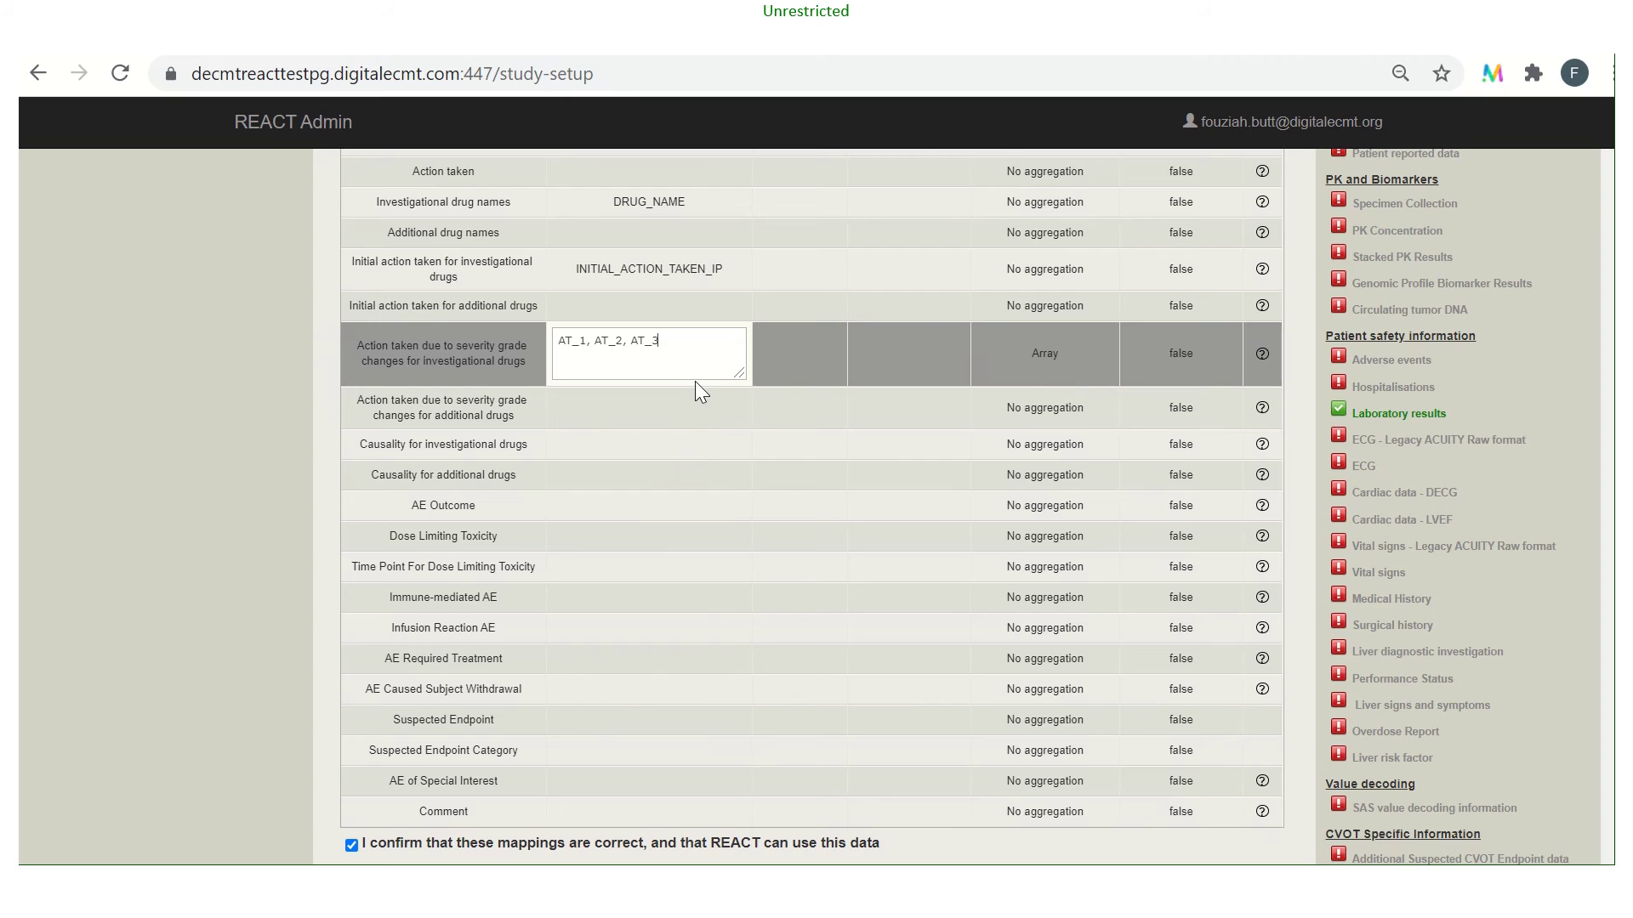
{"action": "left_click", "coordinate": [1024, 353]}
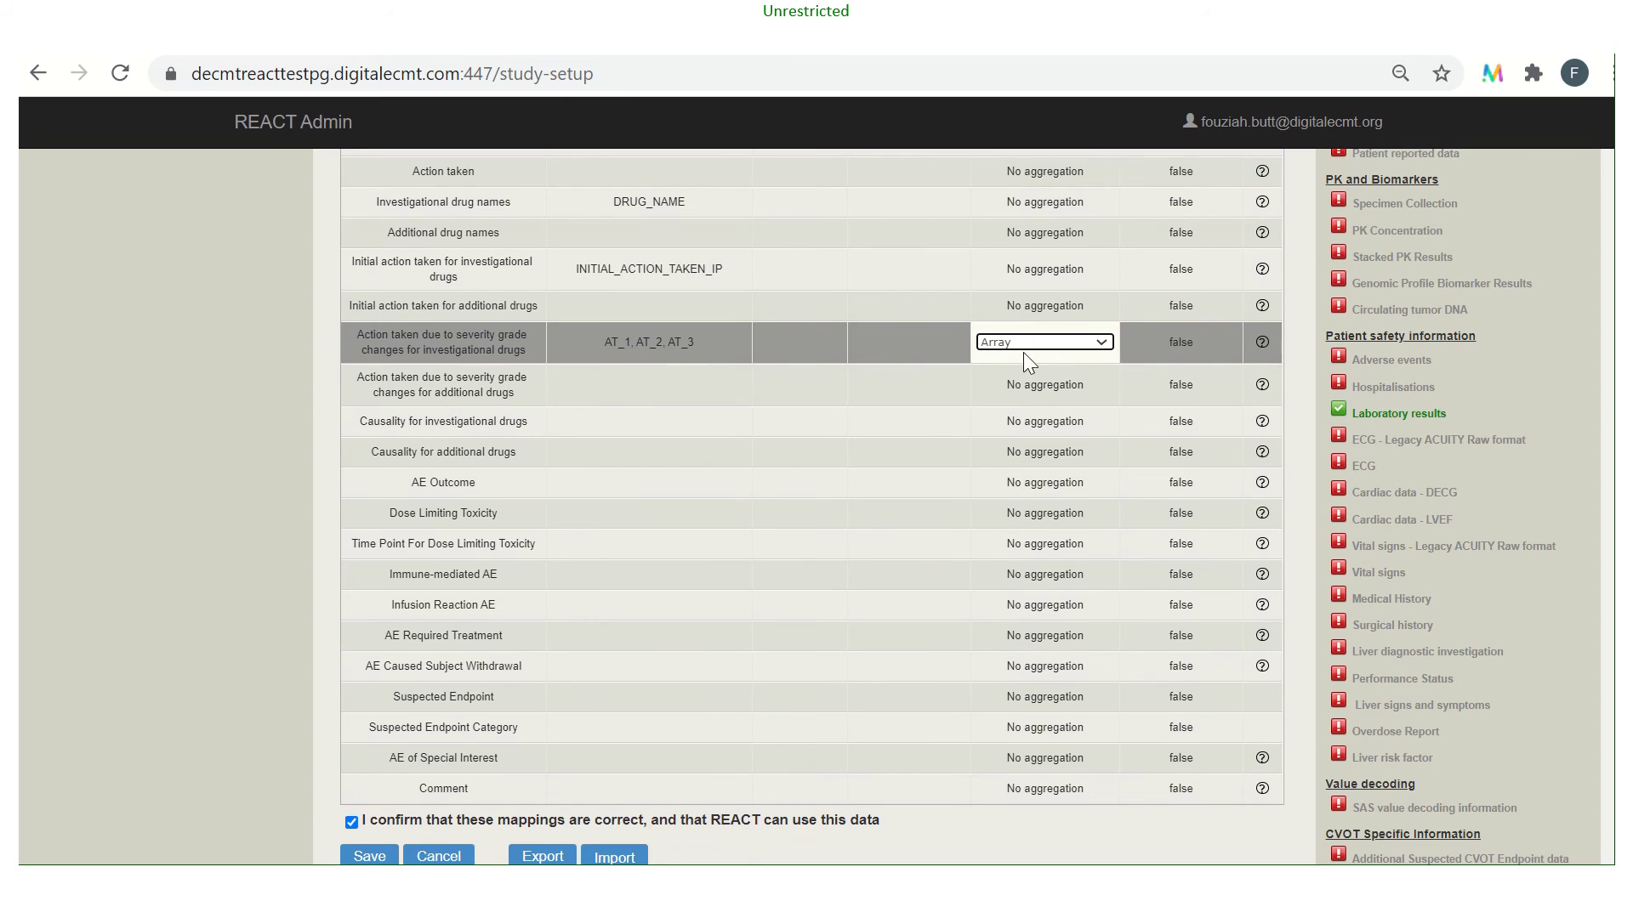
Map the Causality for investigational drugs field to CAUSALITY_FOR_IP and the AE Outcome field to AE_OUTCOME.
{"action": "left_click", "coordinate": [601, 425]}
{"action": "type", "text": "caus"}
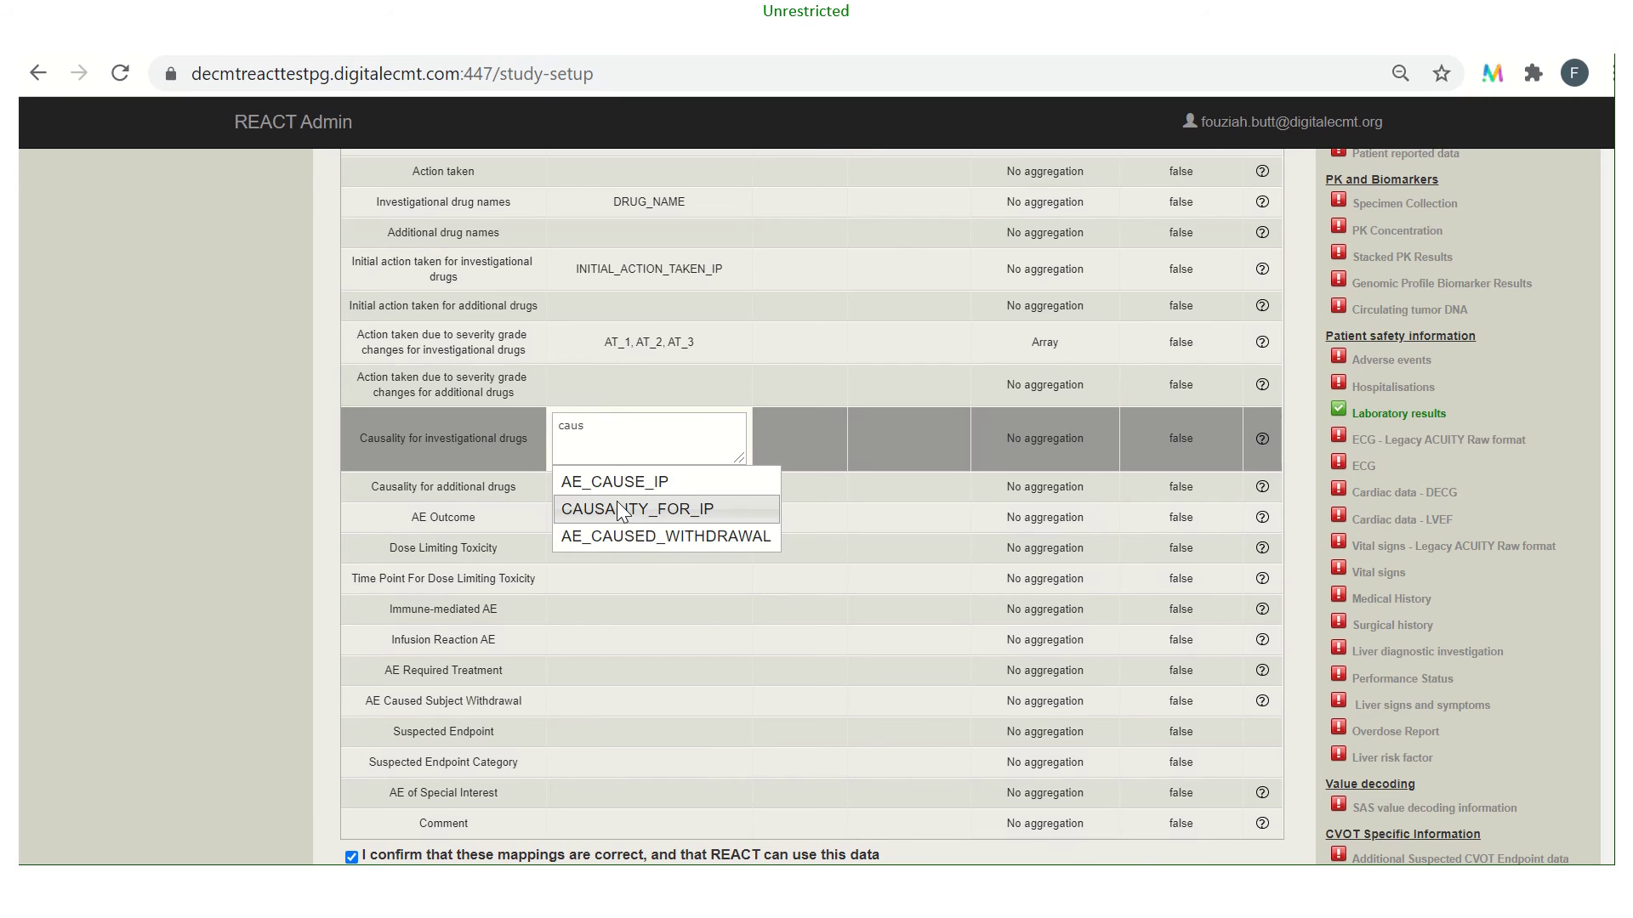
{"action": "left_click", "coordinate": [619, 509]}
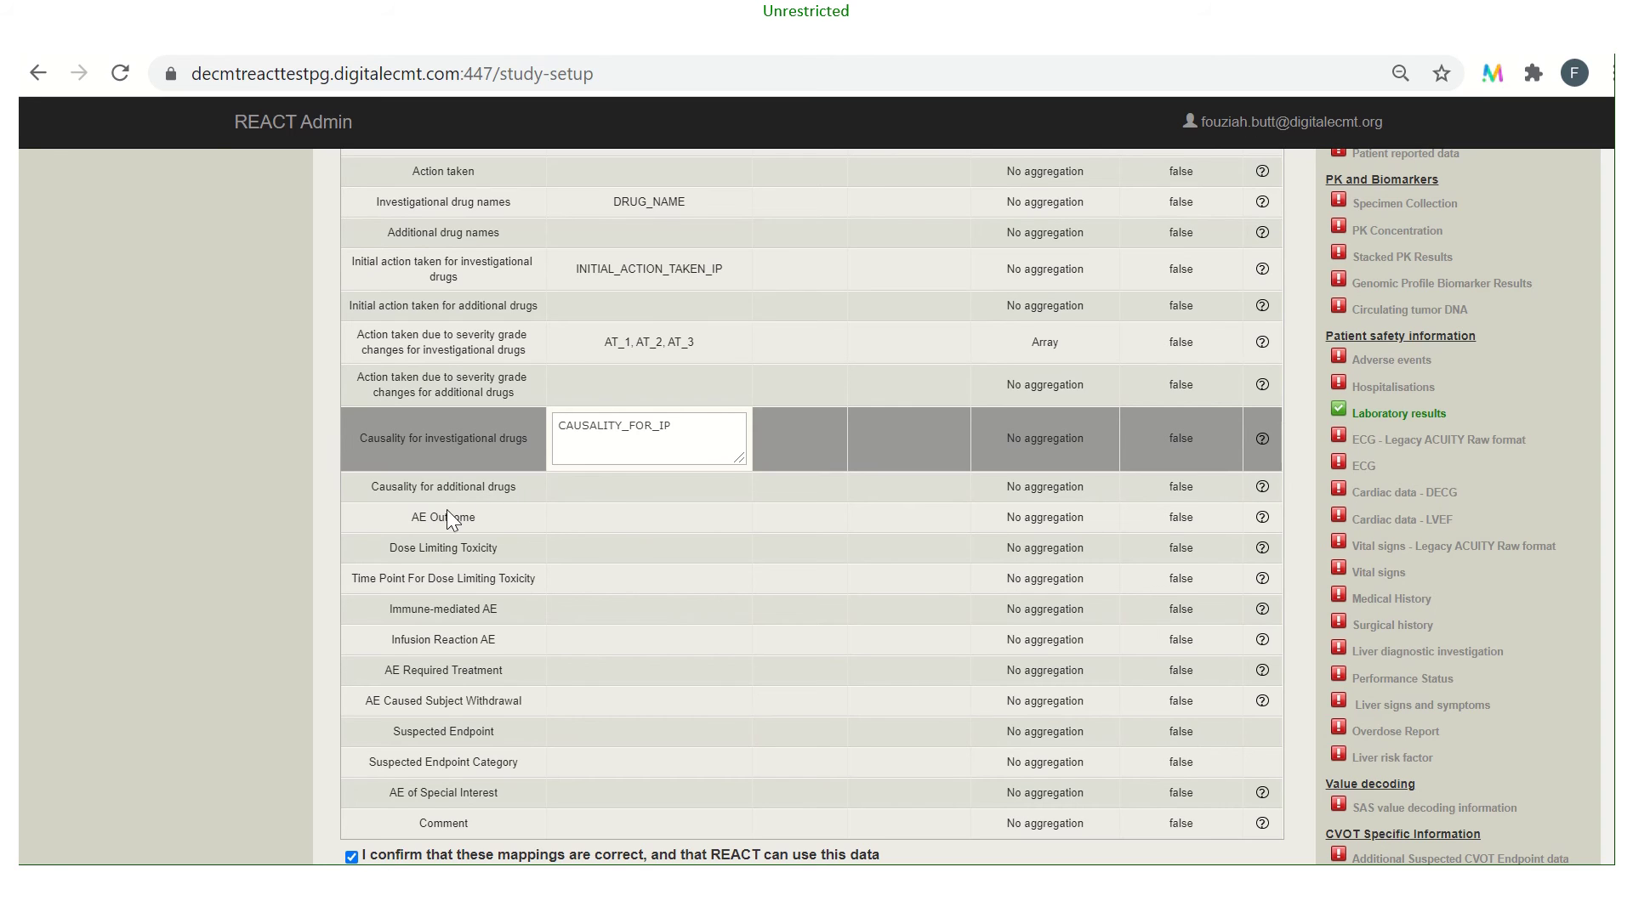
{"action": "left_click", "coordinate": [563, 513]}
{"action": "type", "text": "AE_O"}
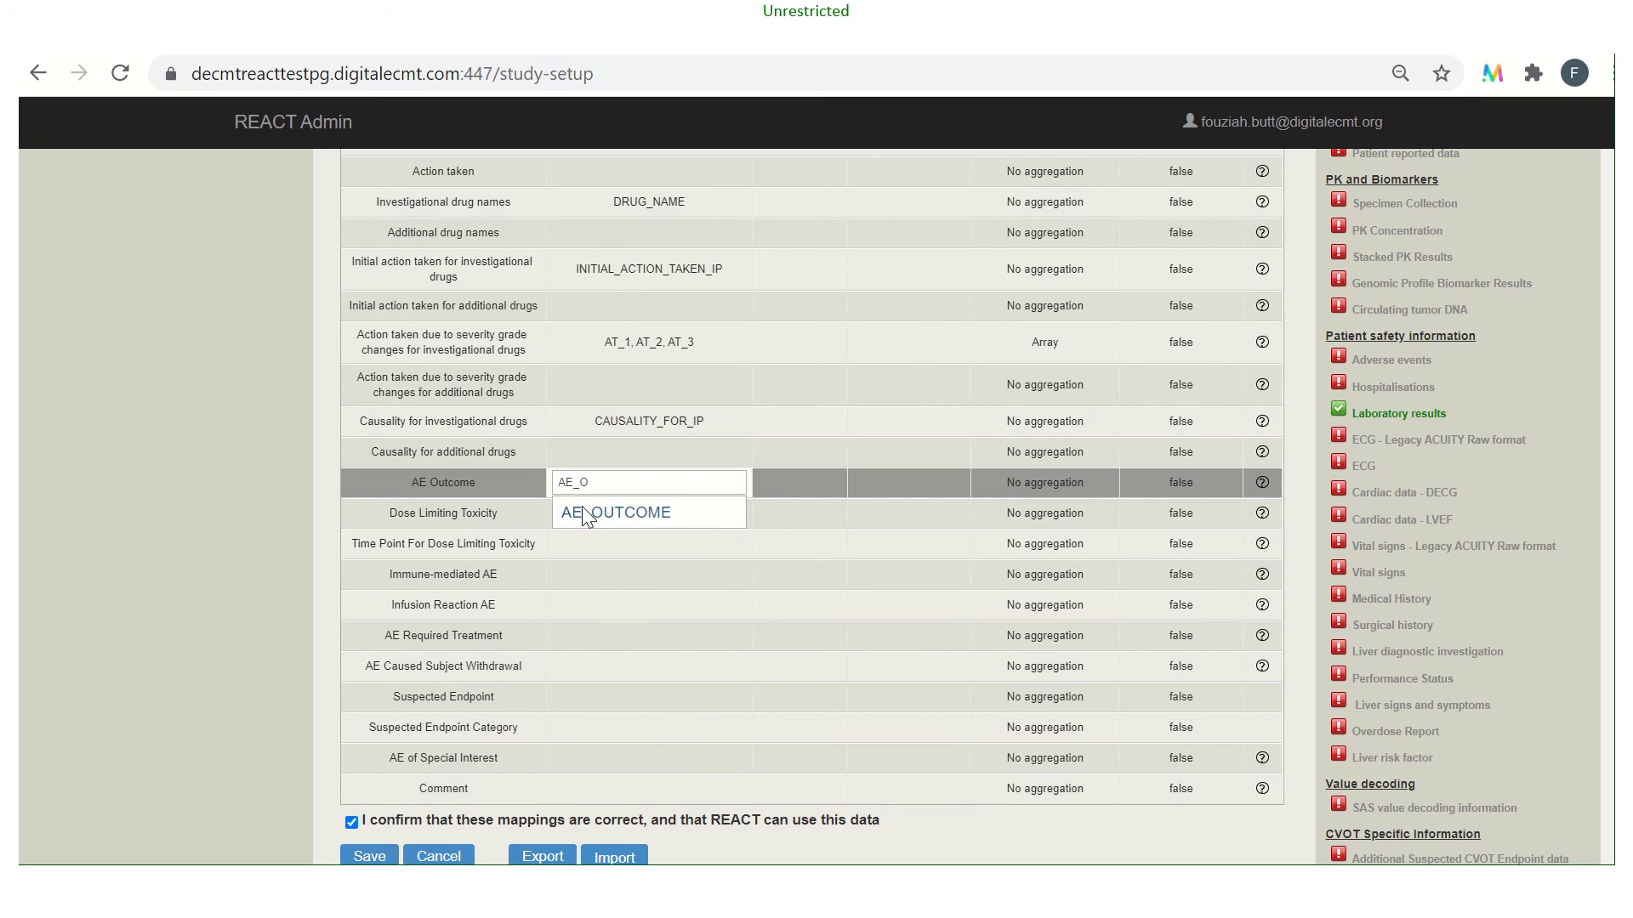
{"action": "left_click", "coordinate": [582, 510]}
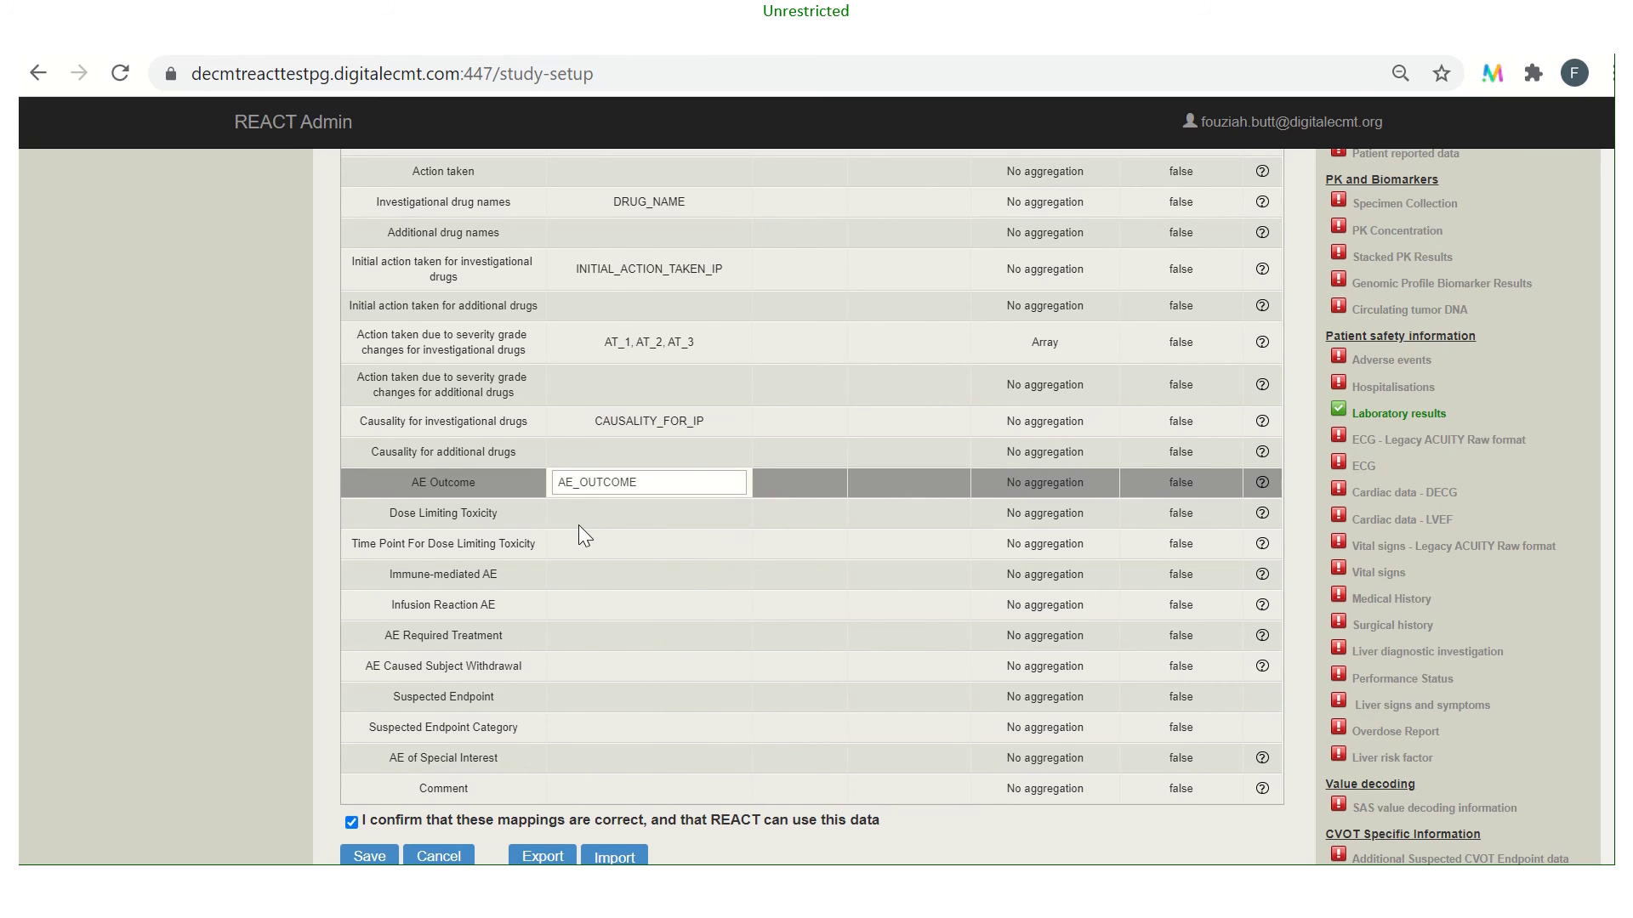
Map the Dose Limiting Toxicity field to DOSE_LIMIT_TOX and the Time Point For Dose Limiting Toxicity field to TIME_POINT FOR DOSE_LIMIT_TOX.
{"action": "left_click", "coordinate": [579, 524]}
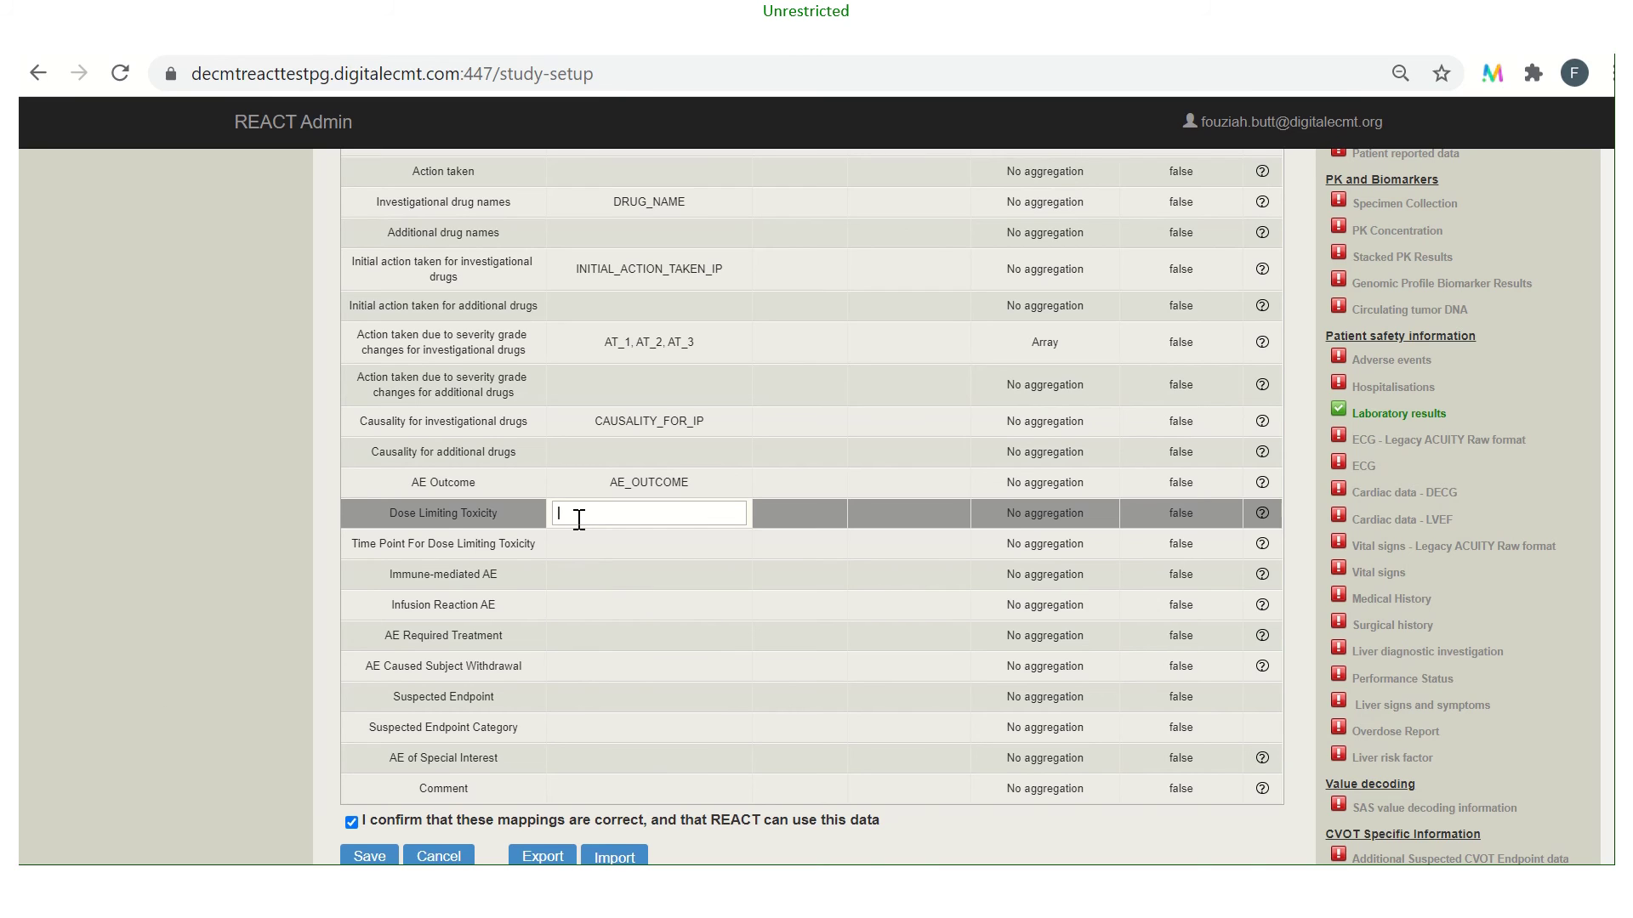
{"action": "type", "text": "DOS"}
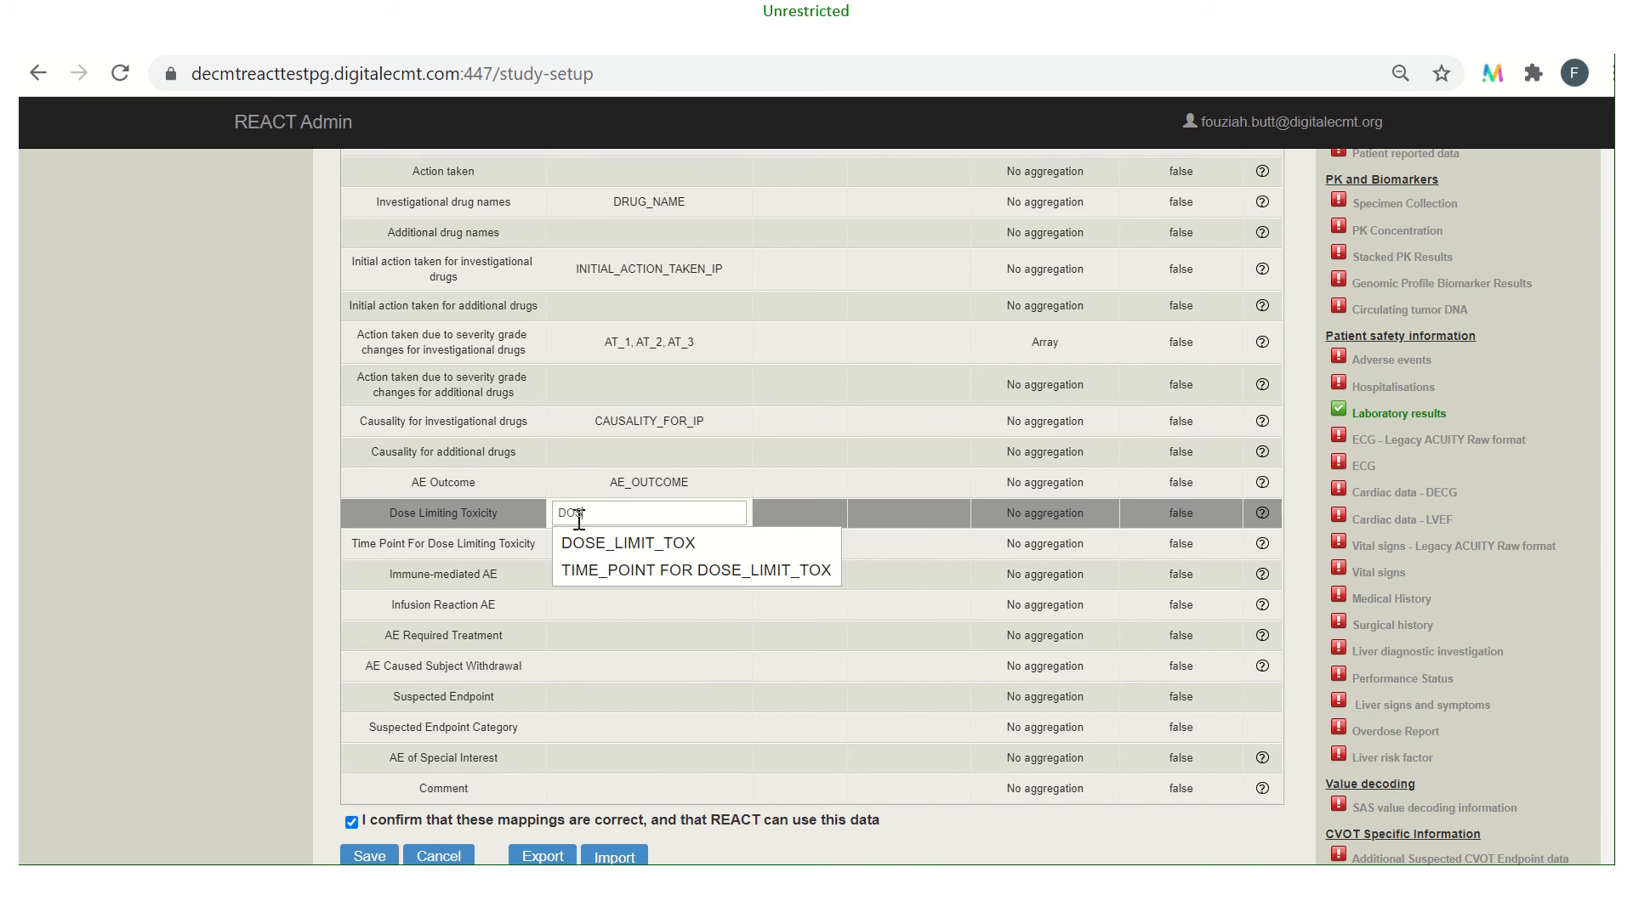
{"action": "left_click", "coordinate": [579, 544]}
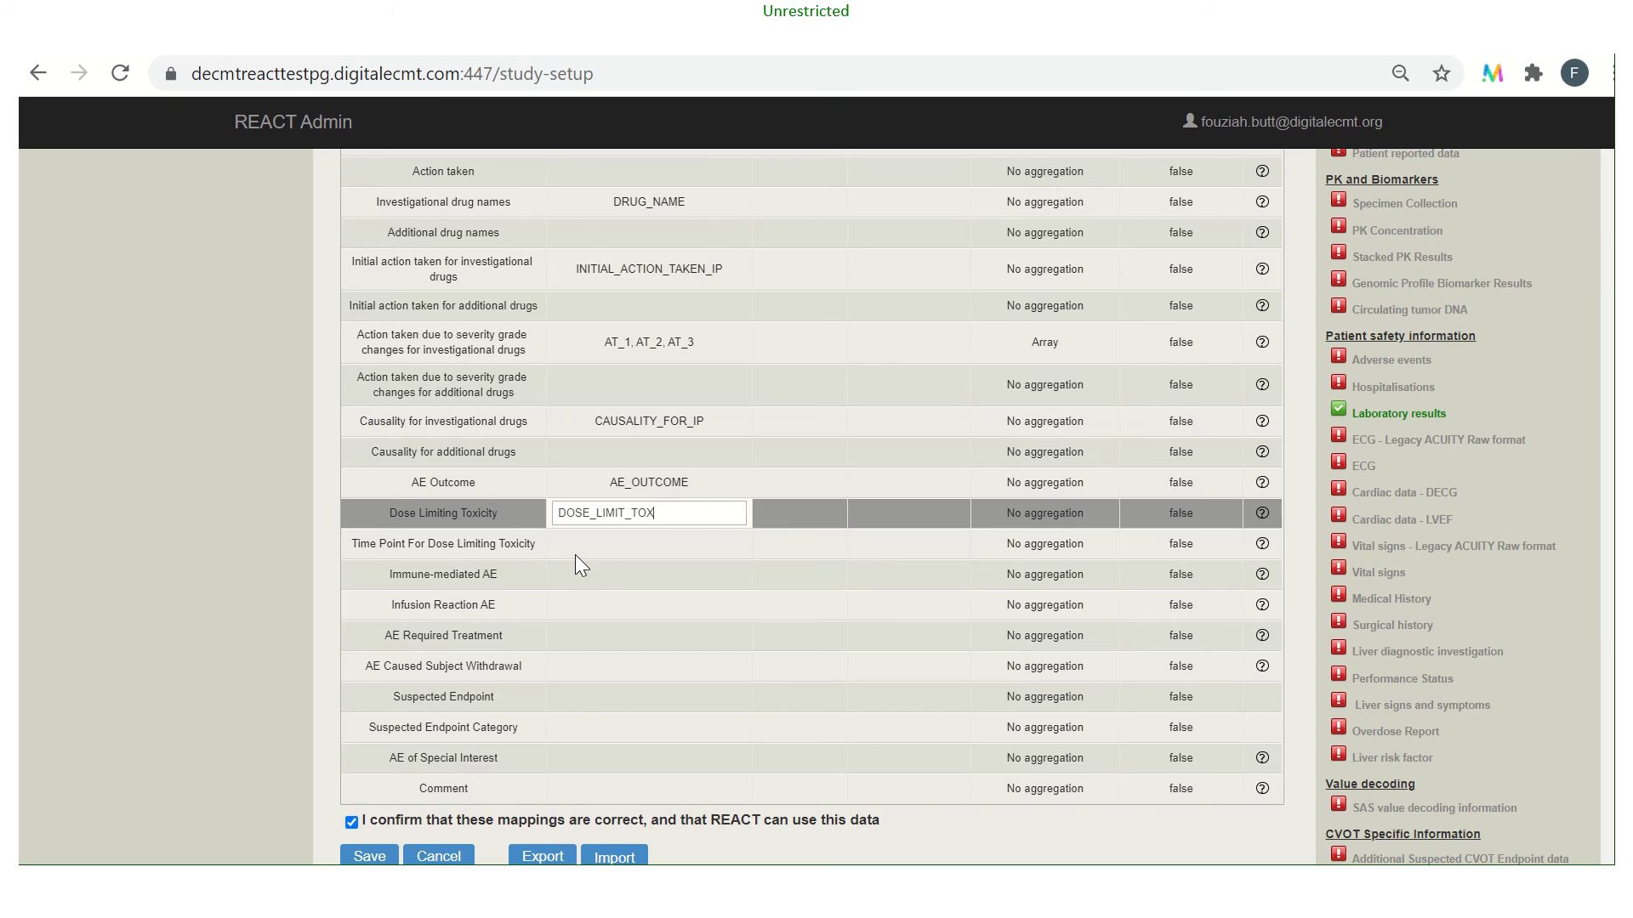
{"action": "left_click", "coordinate": [575, 555]}
{"action": "type", "text": "TI"}
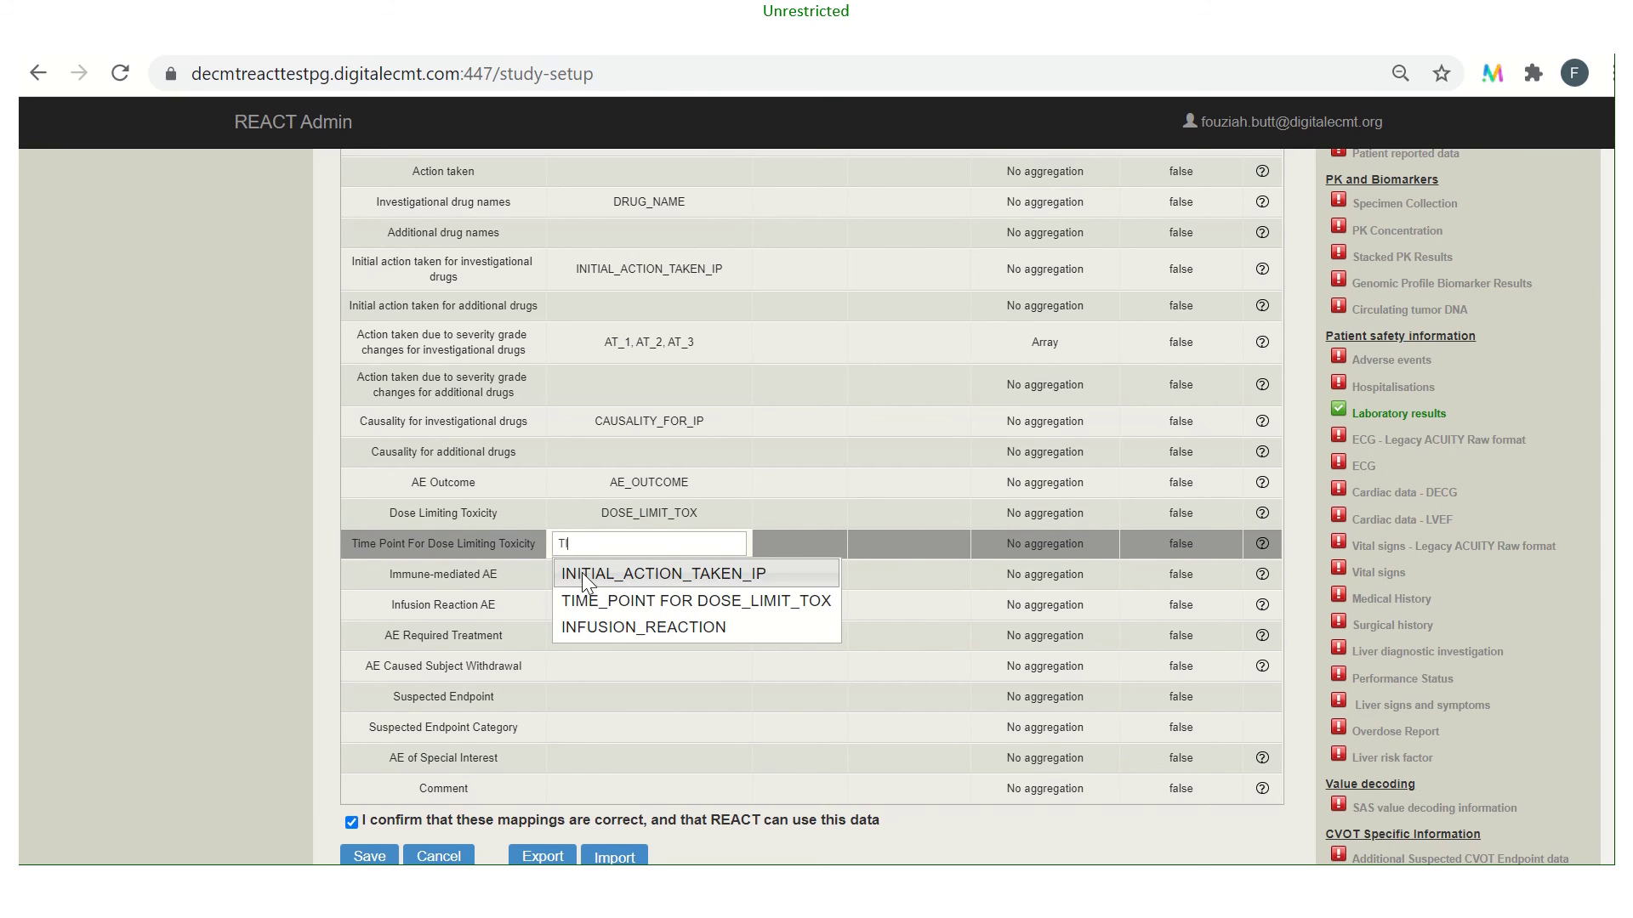
{"action": "left_click", "coordinate": [584, 594]}
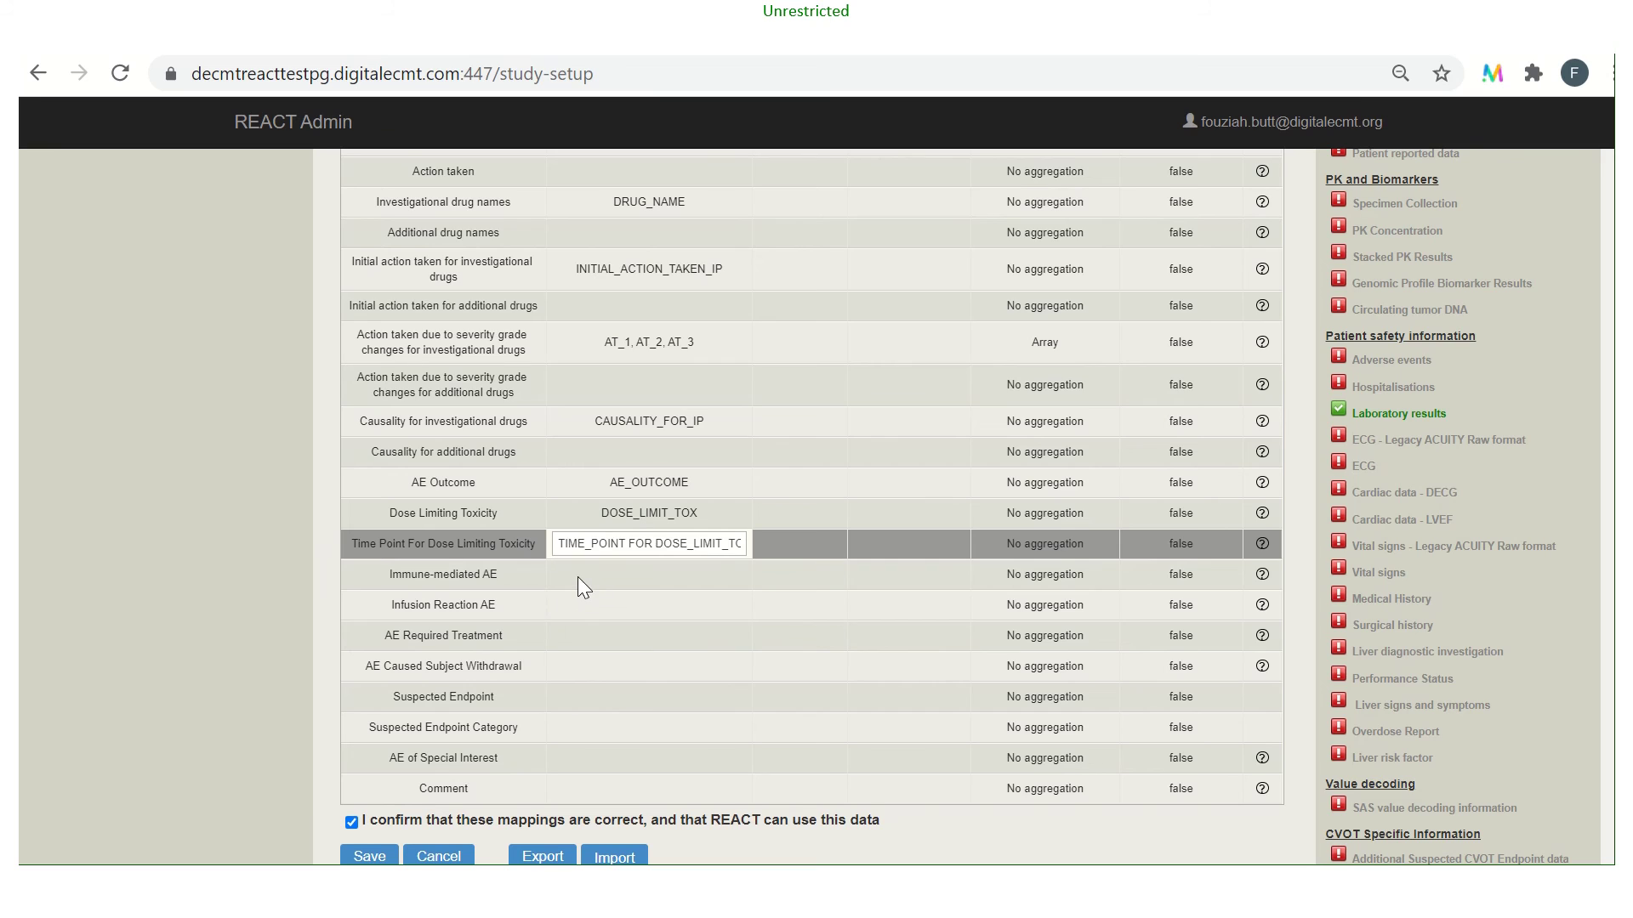
Map the Immune-mediated AE field to IMMUNE_MEDIATED AE and the Infusion Reaction AE field to INFUSION_REACTION.
{"action": "left_click", "coordinate": [580, 577]}
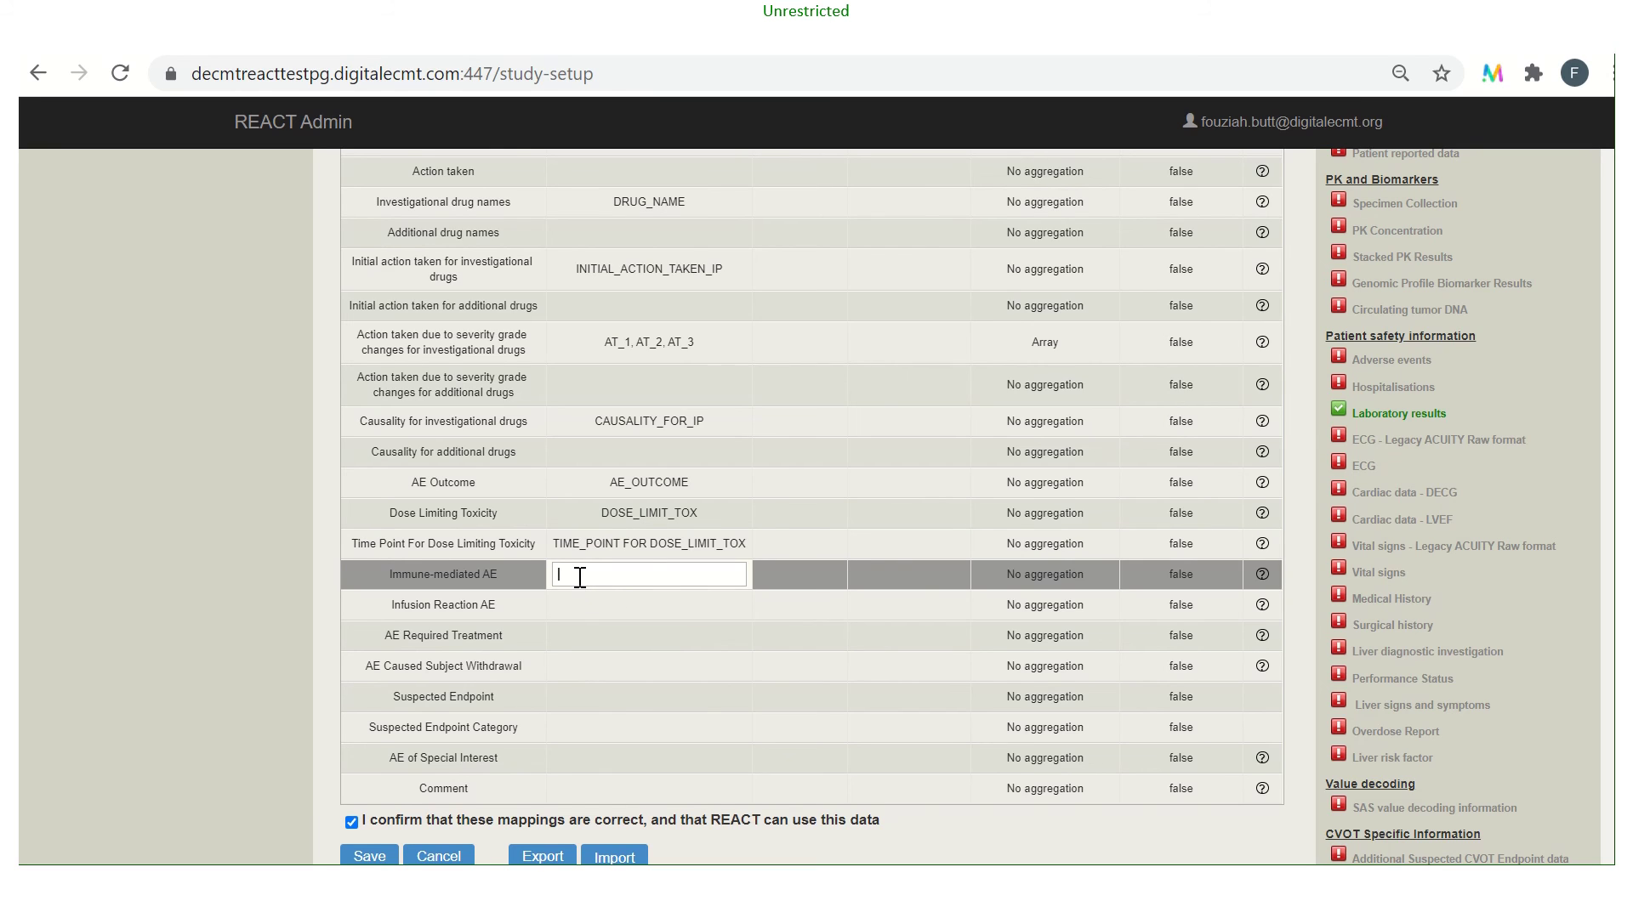
{"action": "left_click", "coordinate": [580, 577]}
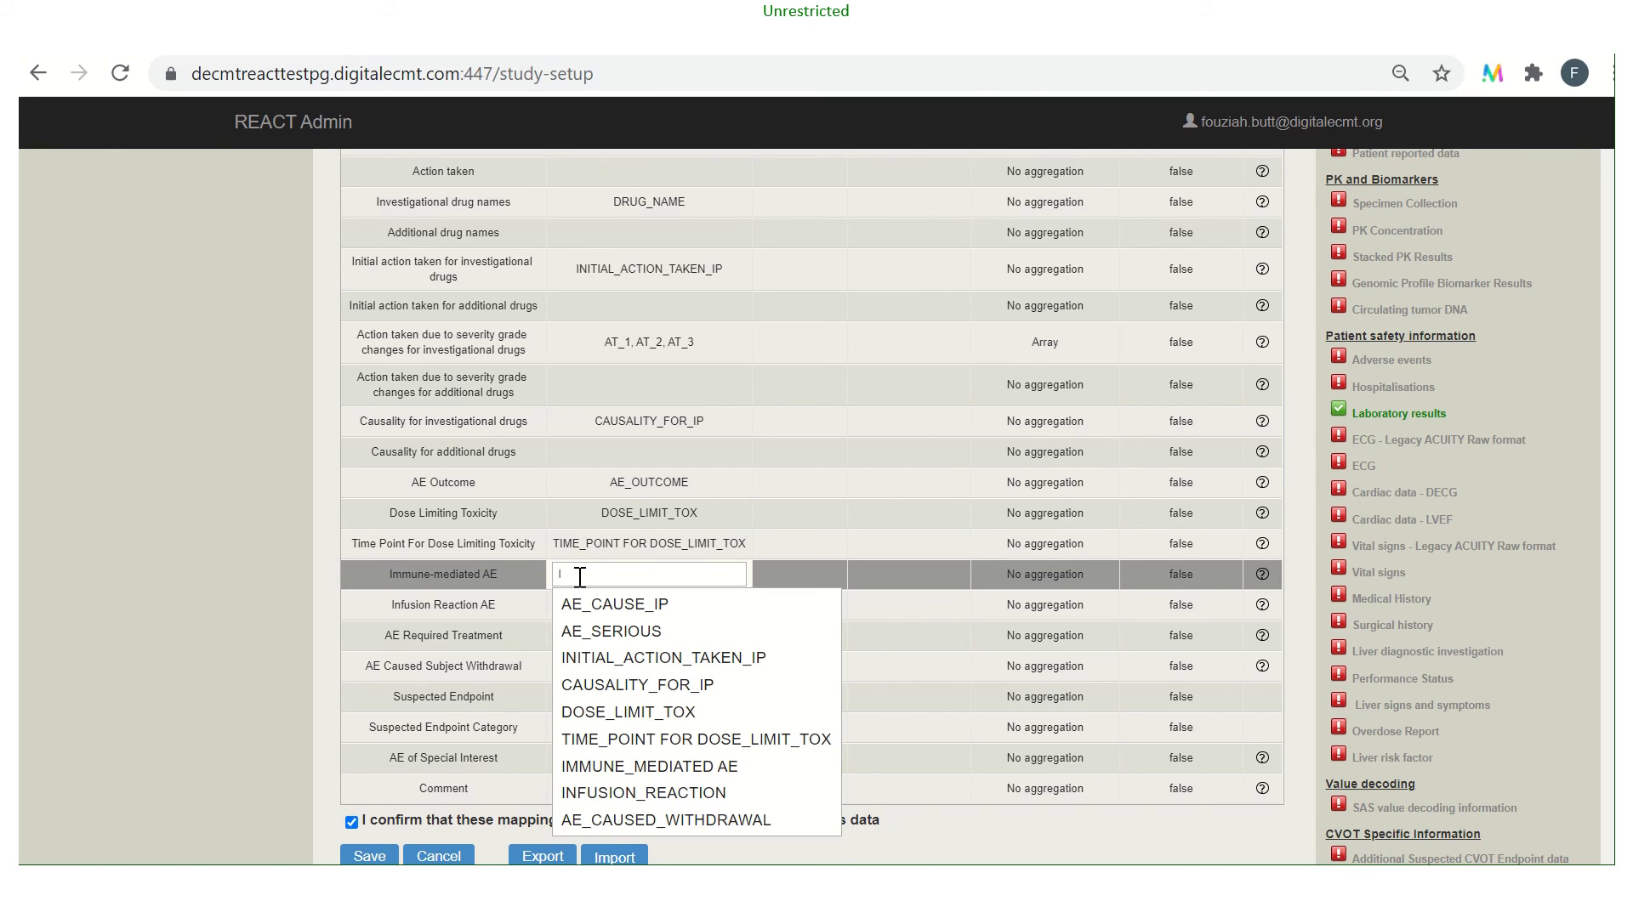
{"action": "left_click", "coordinate": [629, 764]}
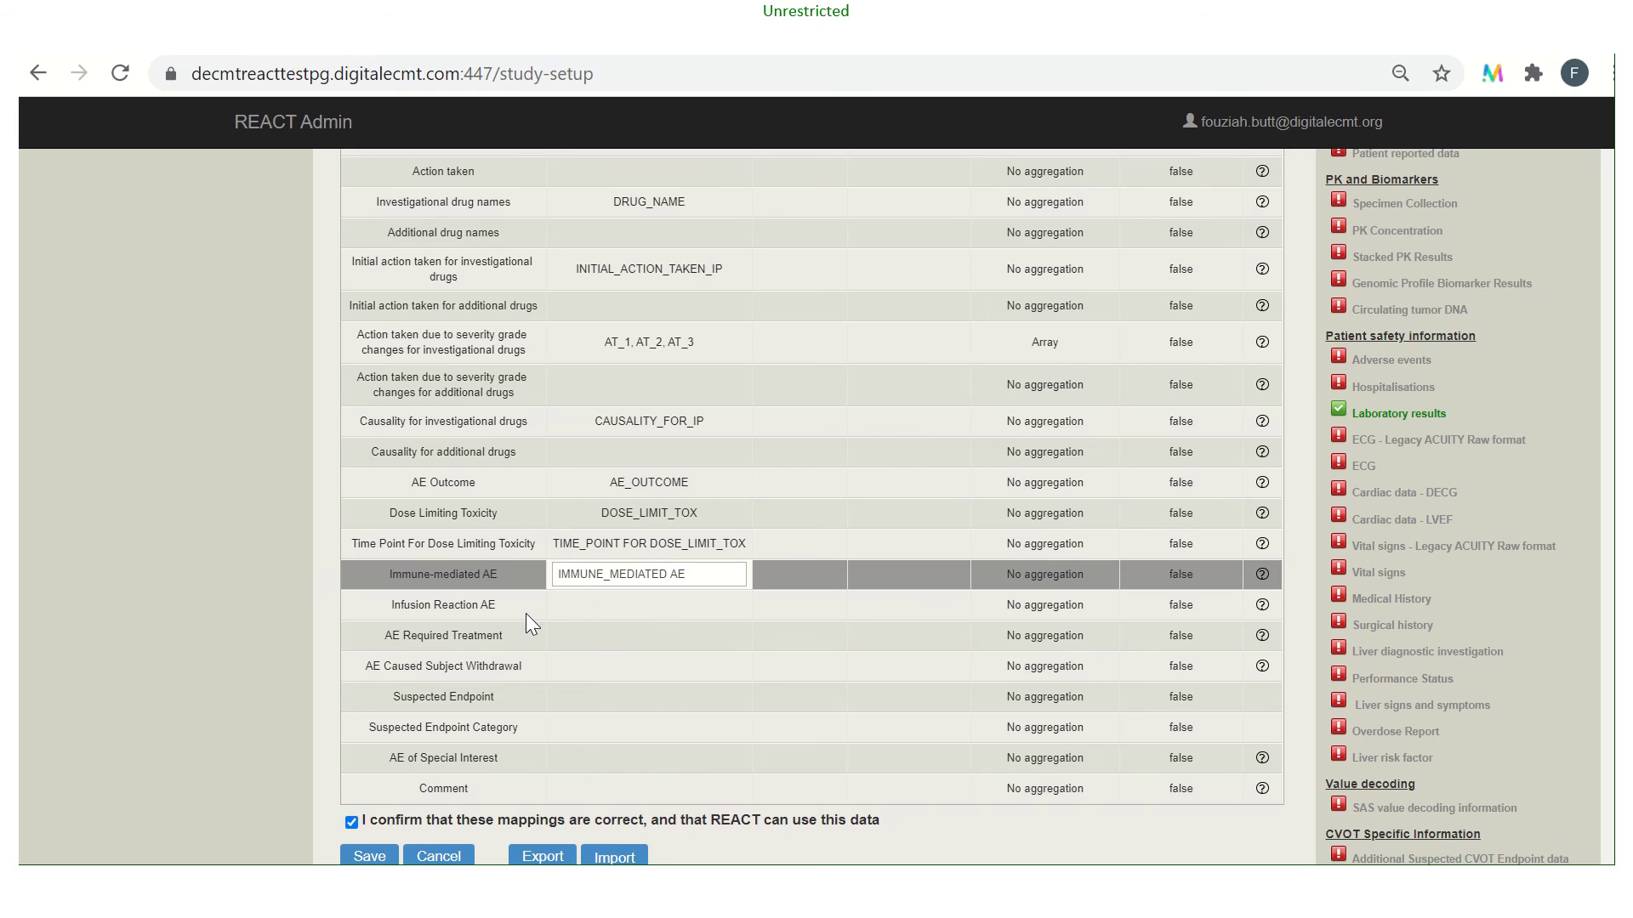
{"action": "left_click", "coordinate": [559, 609]}
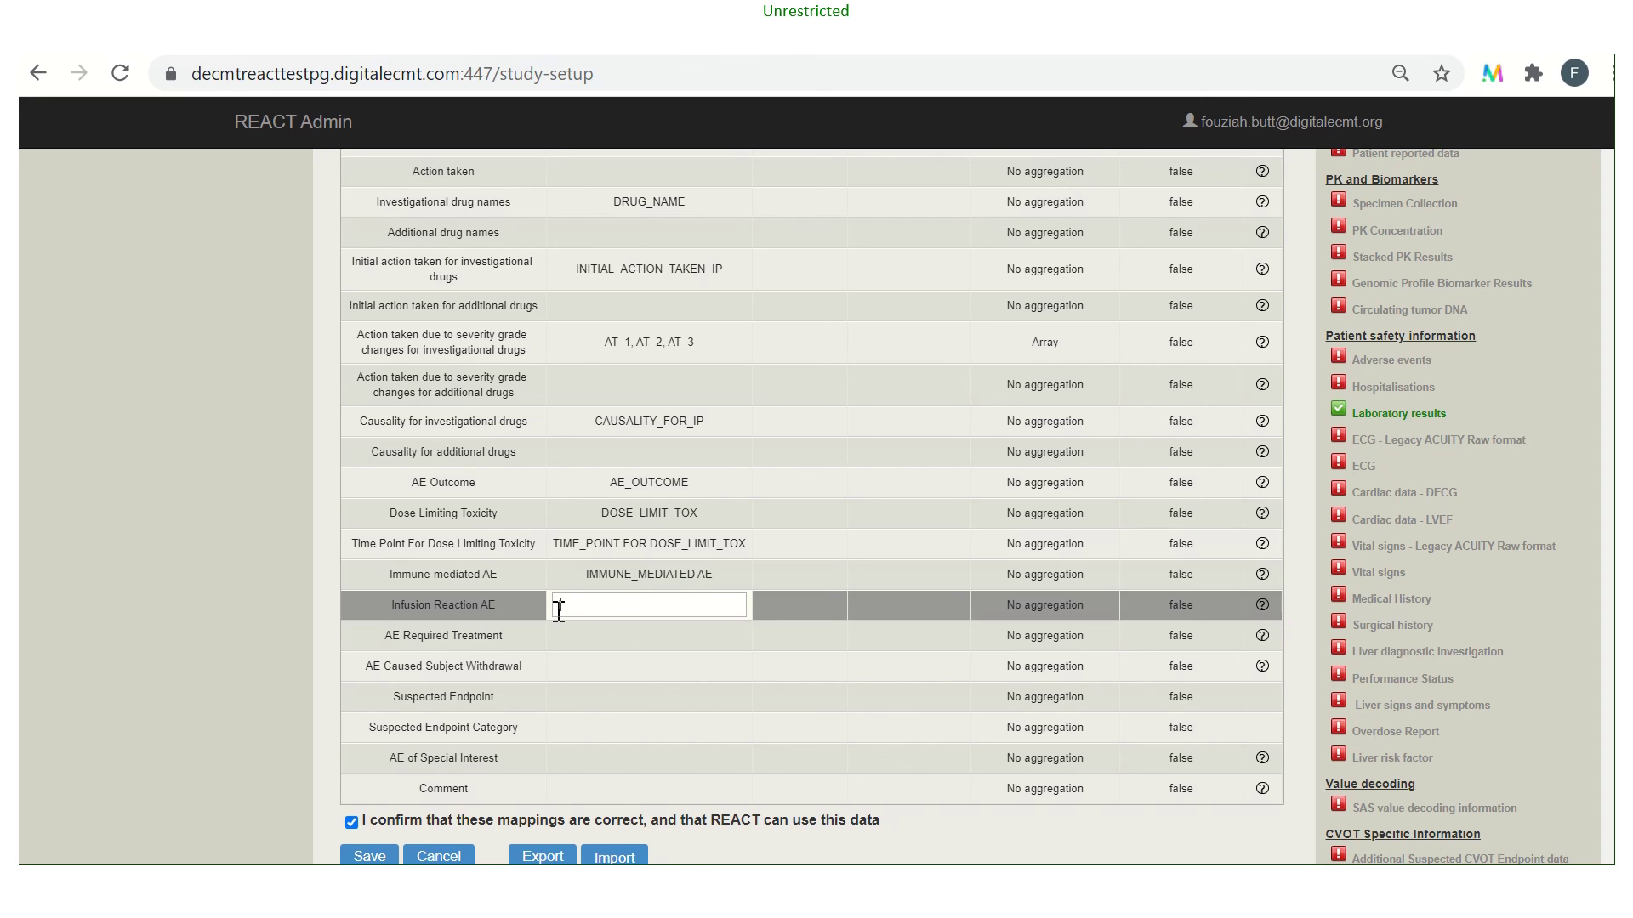
{"action": "left_click", "coordinate": [559, 610]}
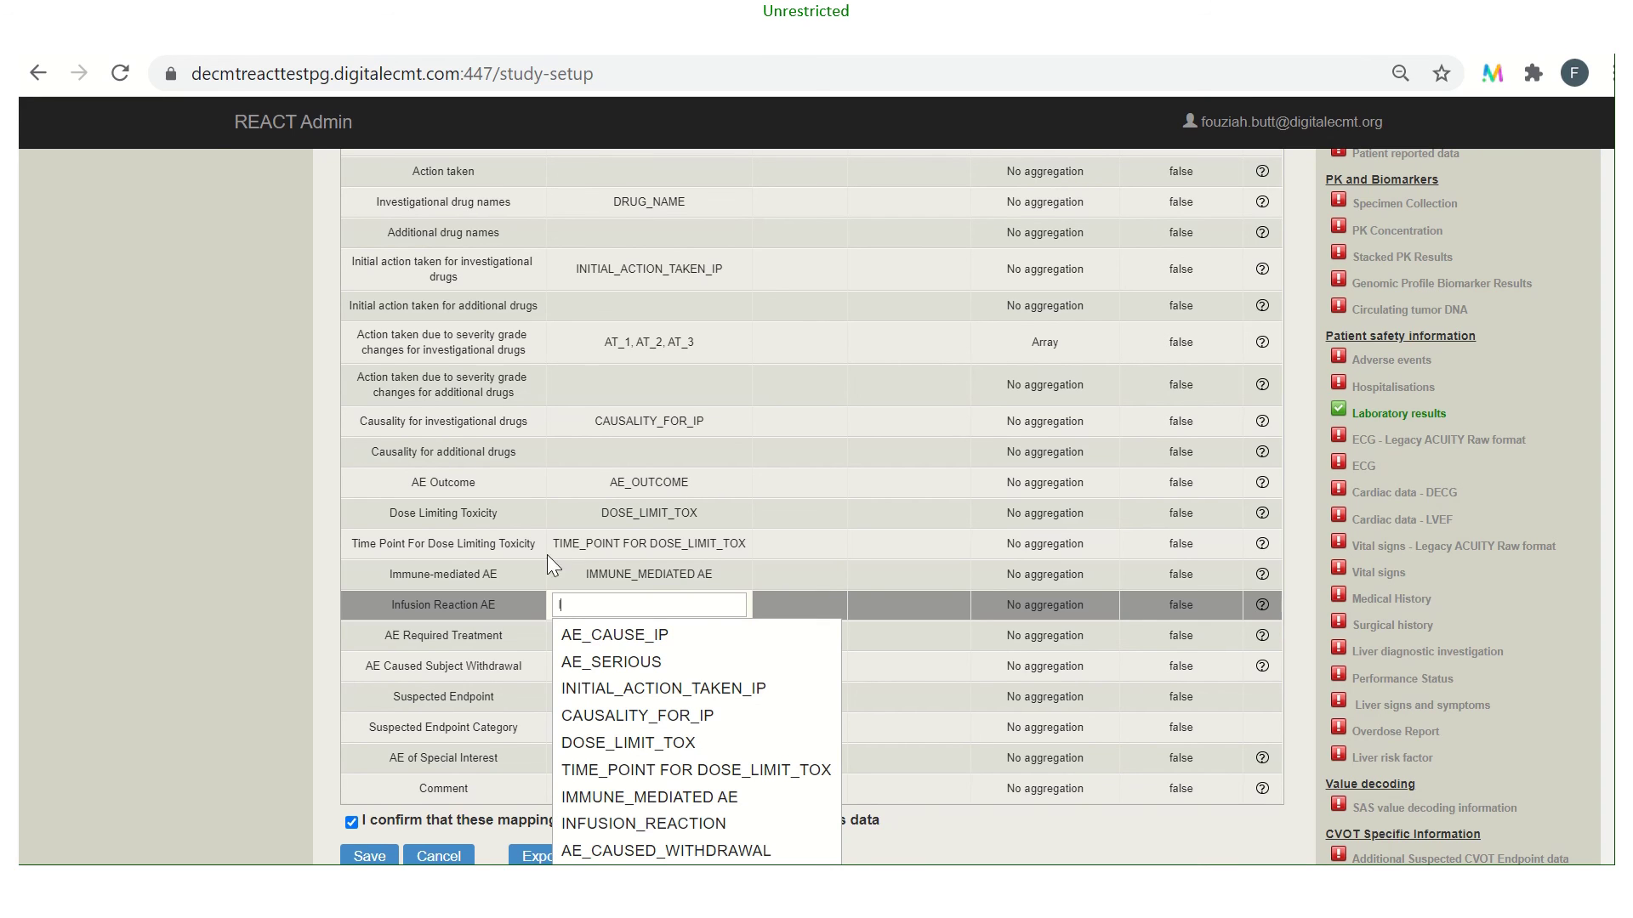
{"action": "left_click", "coordinate": [599, 823]}
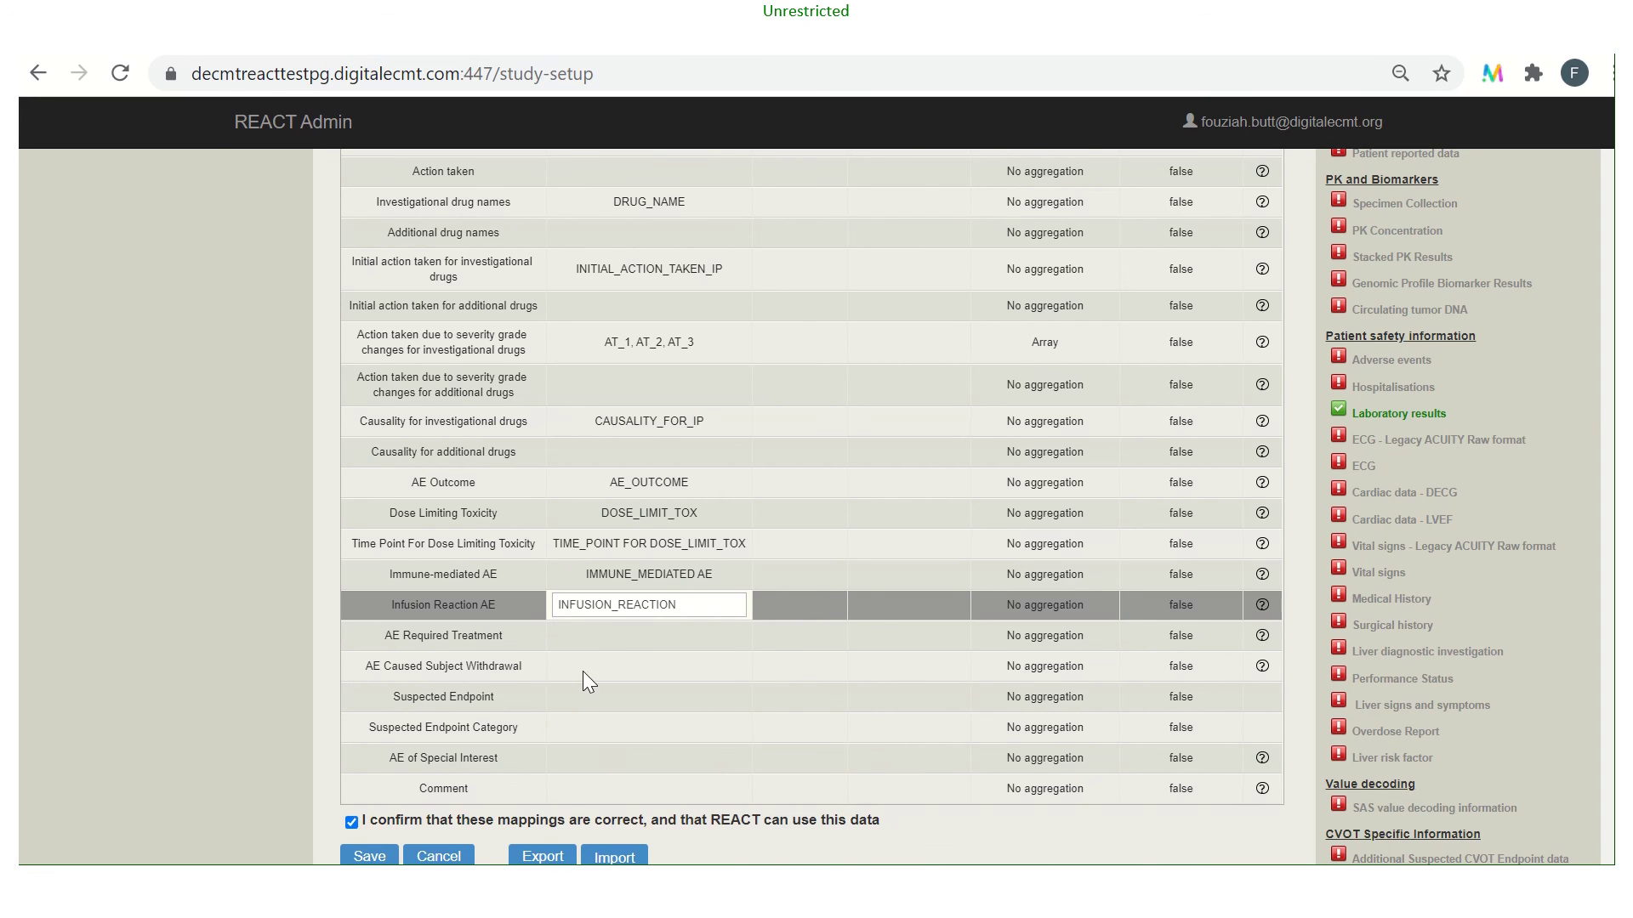
Map the AE Required Treatment field to the source data column AE_REQ_TREATMENT.
{"action": "left_click", "coordinate": [576, 636]}
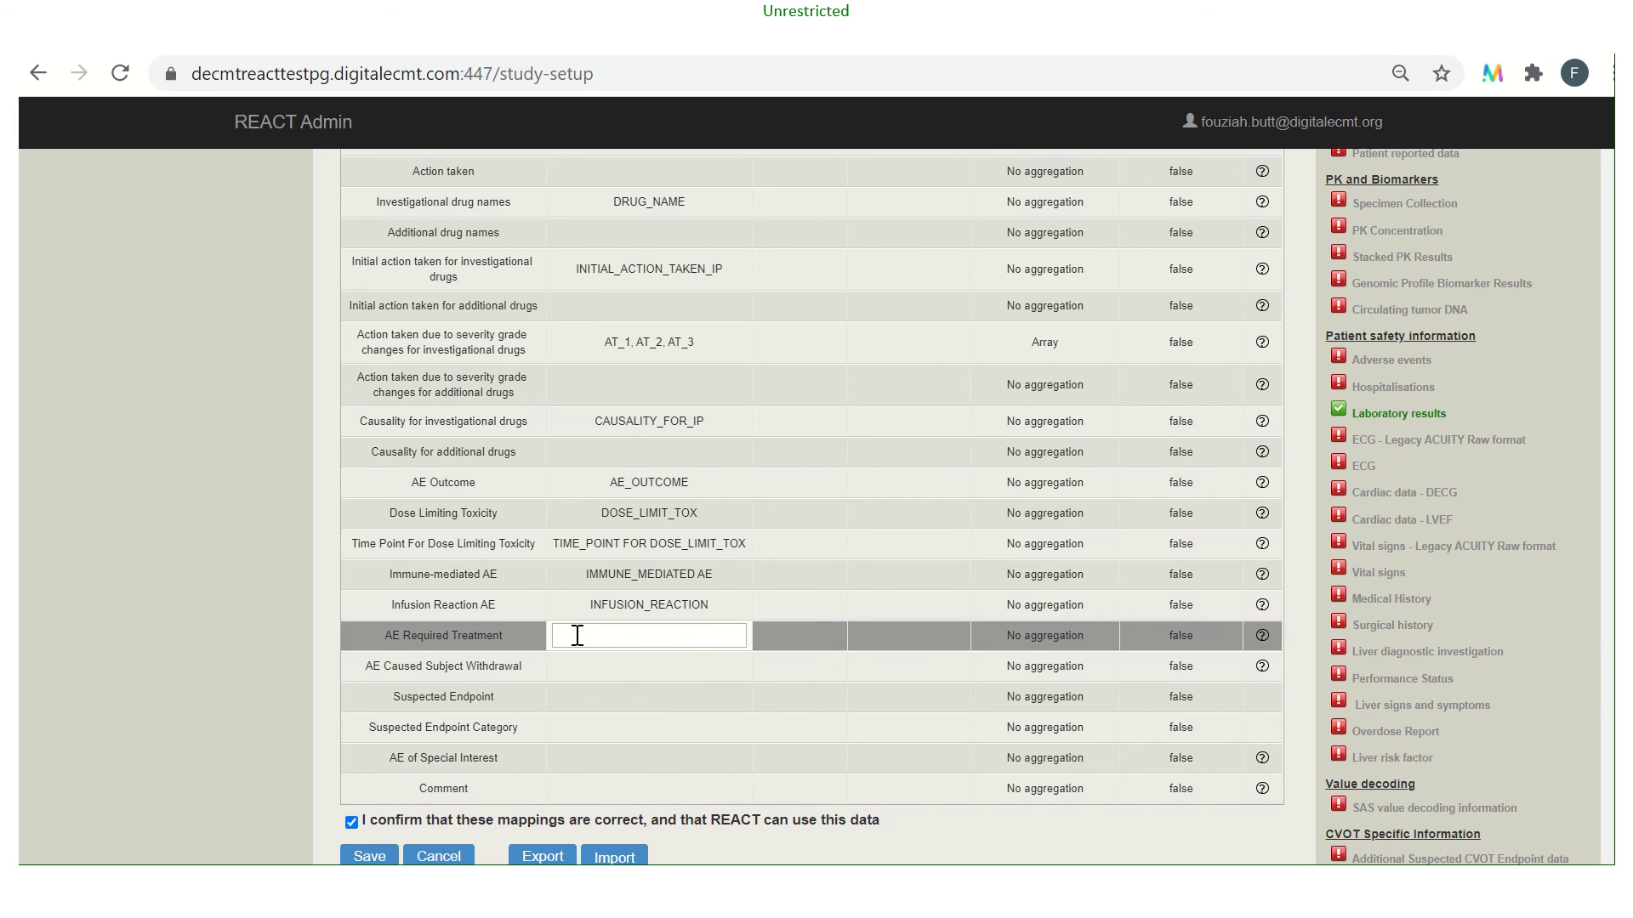
{"action": "type", "text": "AE"}
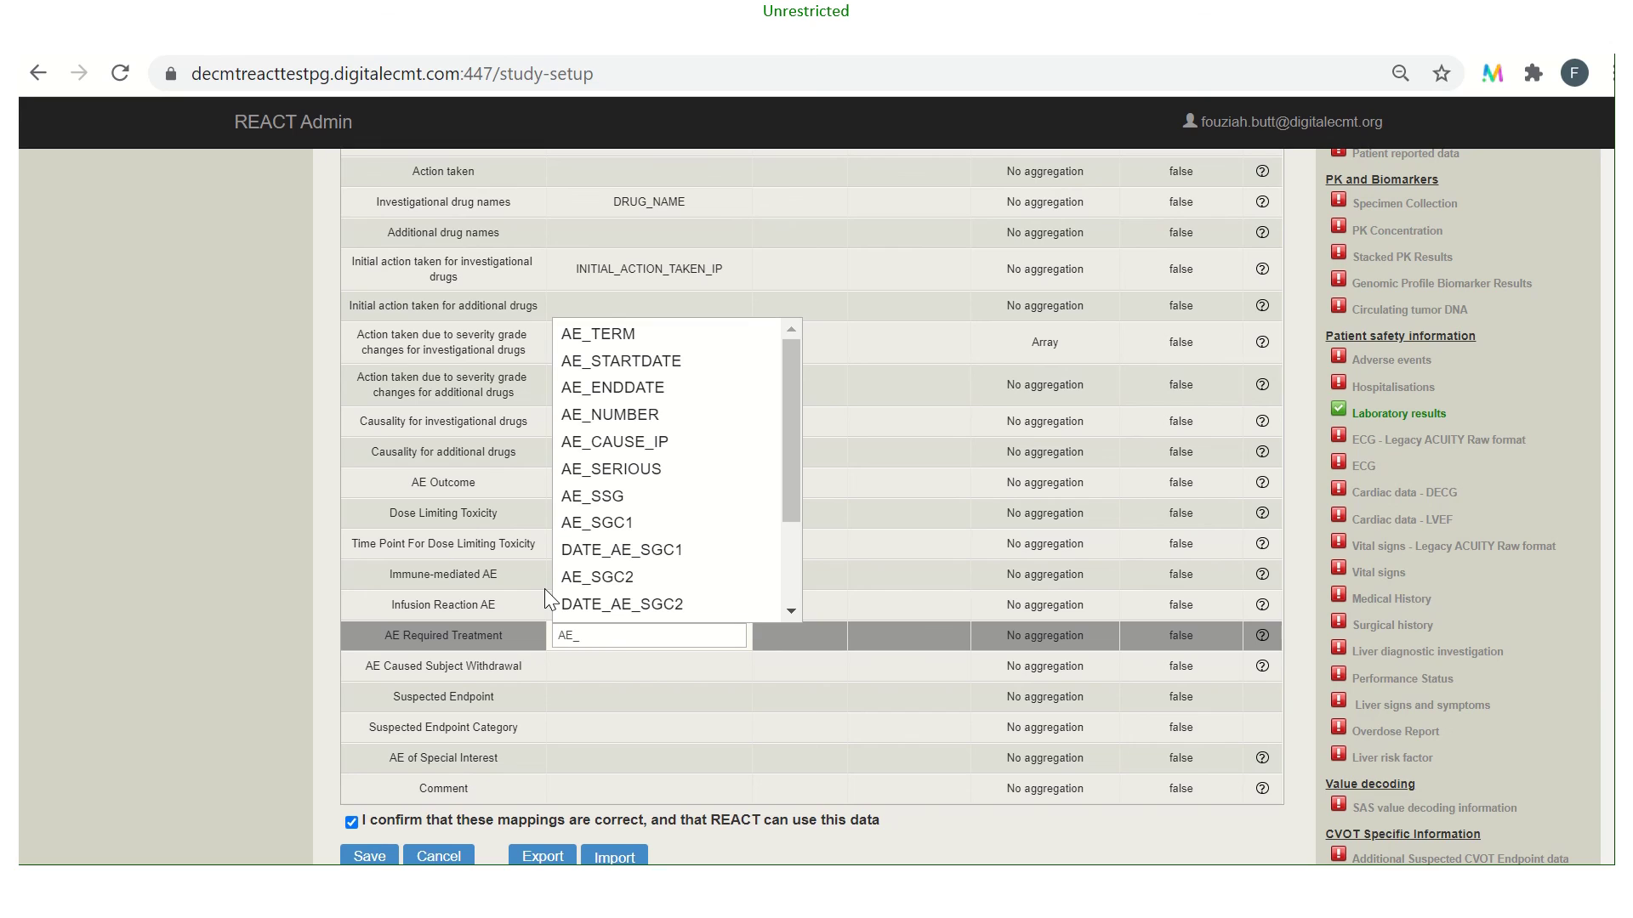
{"action": "type", "text": "_RE"}
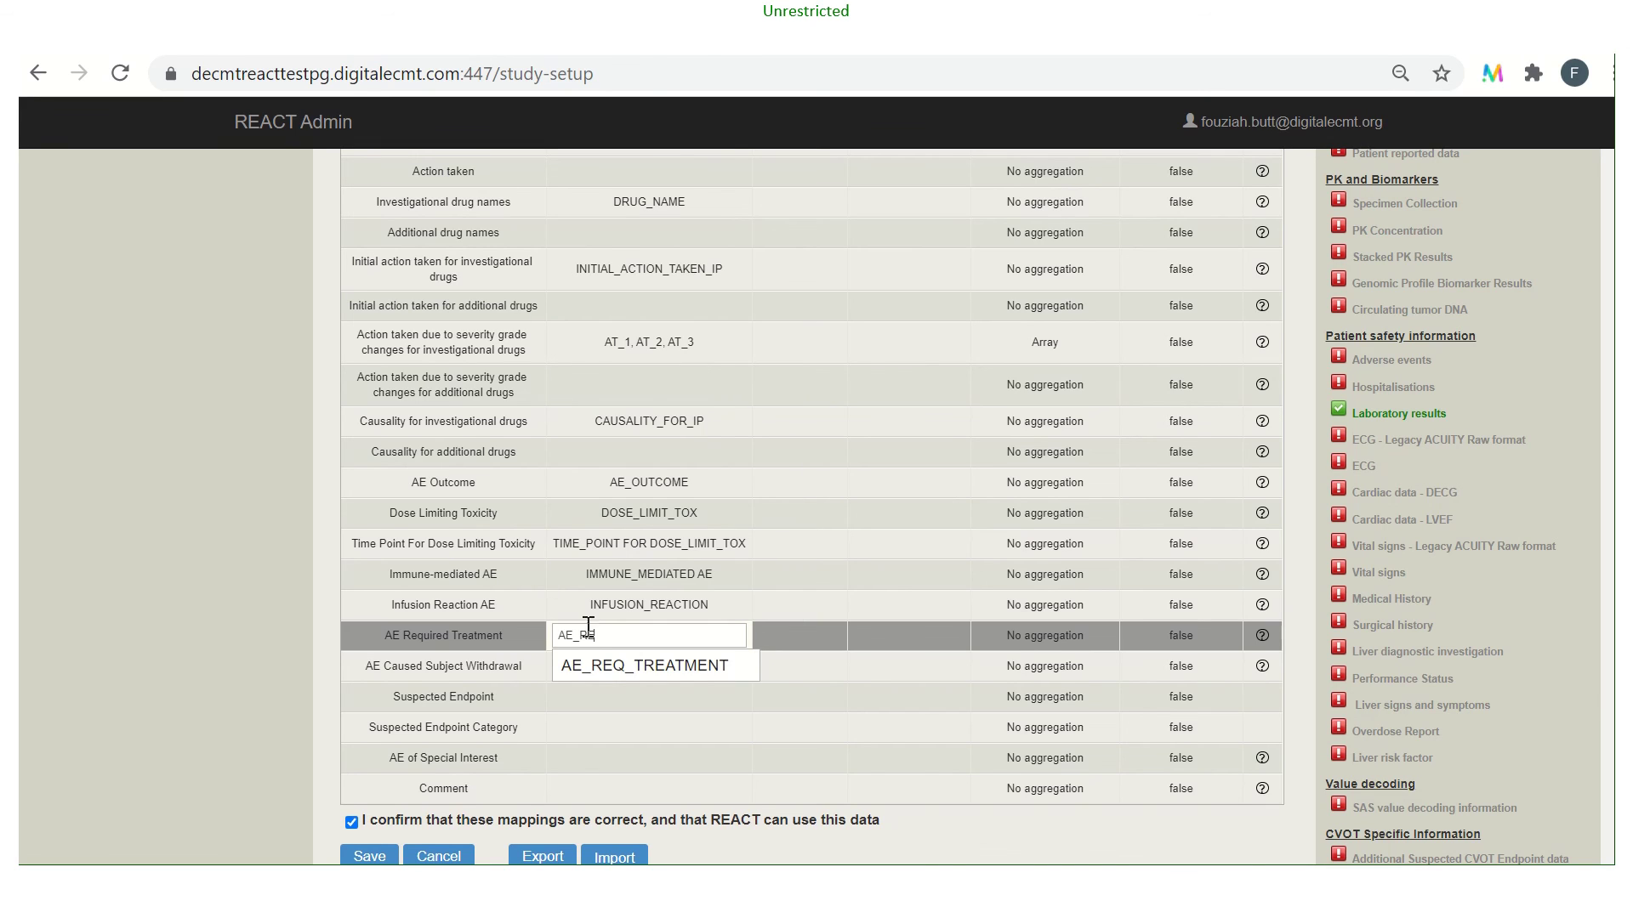
{"action": "left_click", "coordinate": [604, 667]}
Map the AE Caused Subject Withdrawal field to AE_CAUSED_WITHDRAWAL and save the adverse events mappings.
{"action": "left_click", "coordinate": [601, 669]}
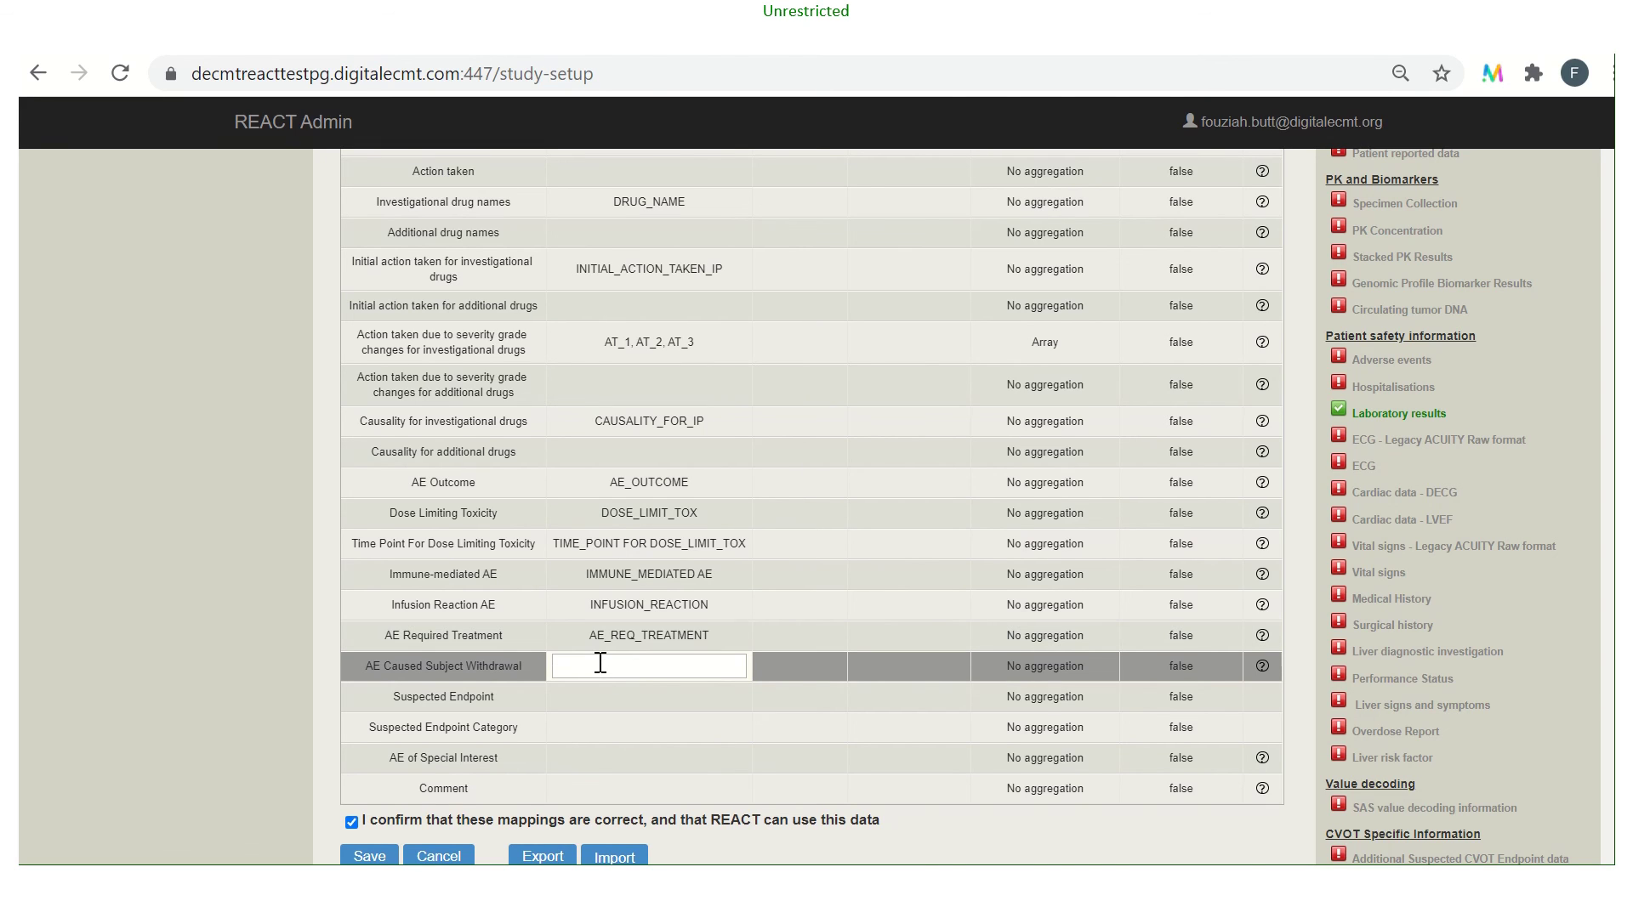
{"action": "type", "text": "AE_"}
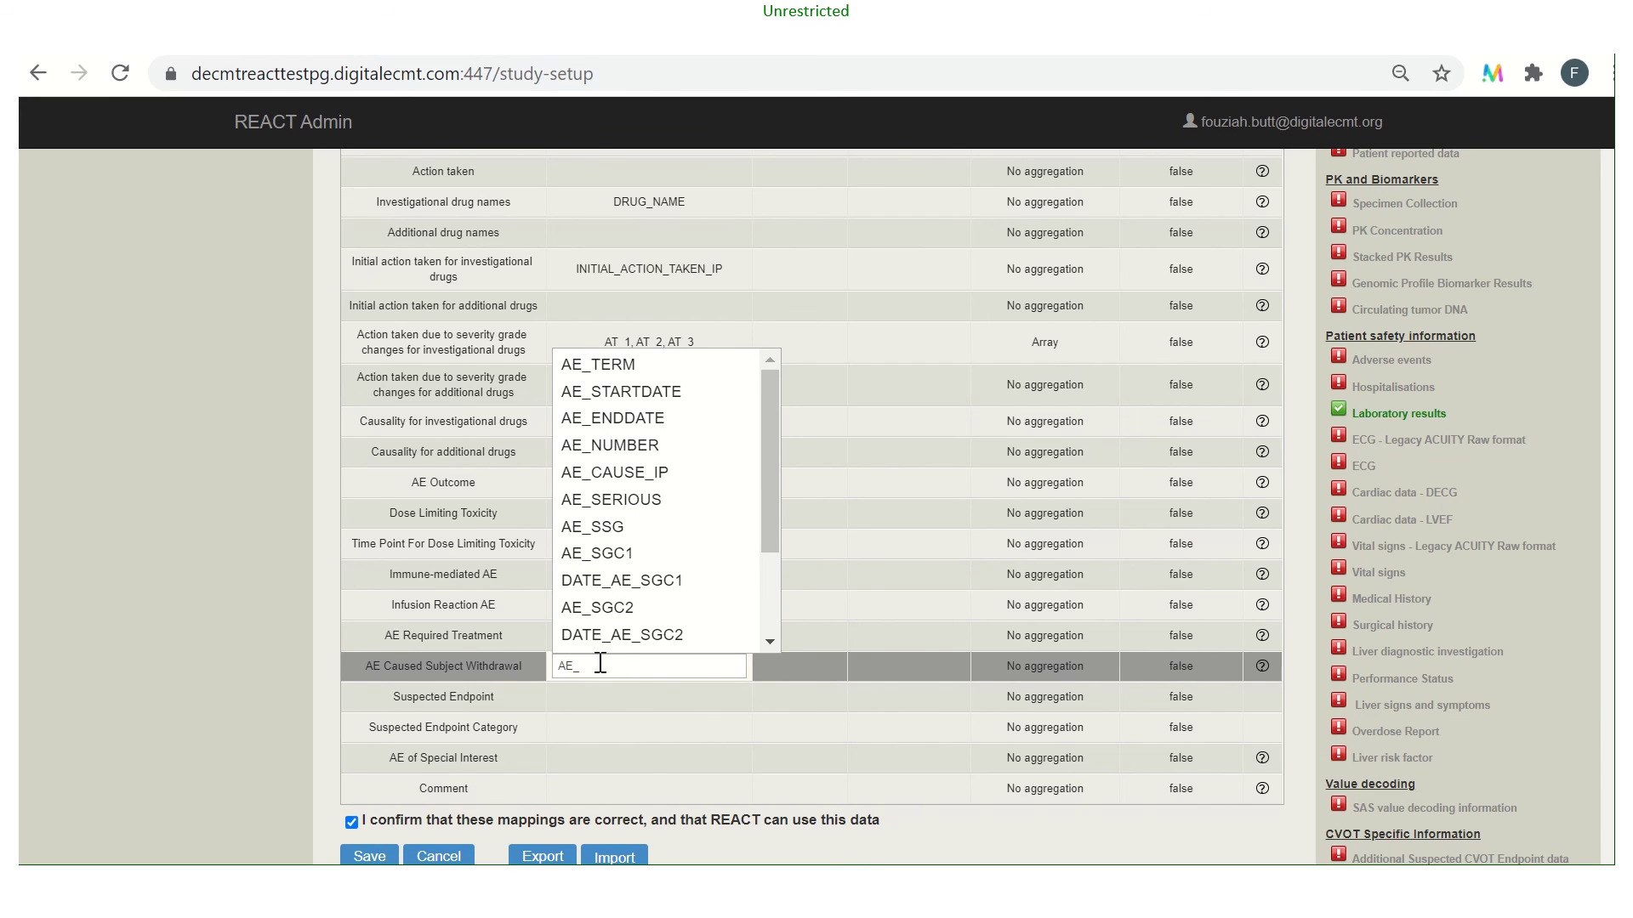
{"action": "type", "text": "WI"}
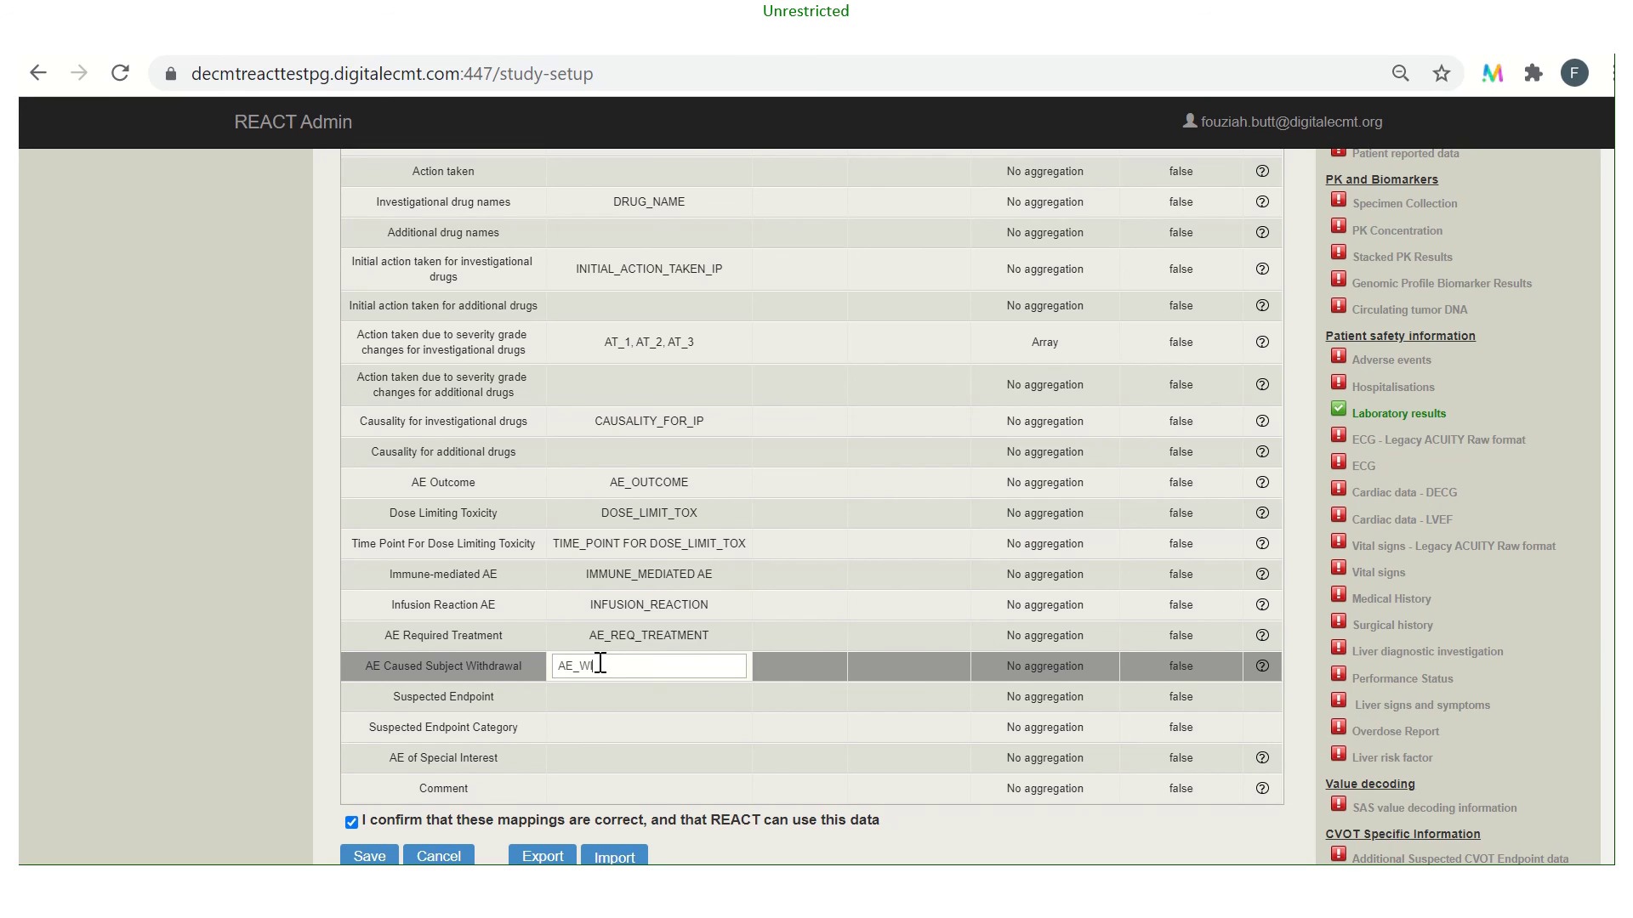
{"action": "key", "text": "BackSpace"}
{"action": "type", "text": "CAUS"}
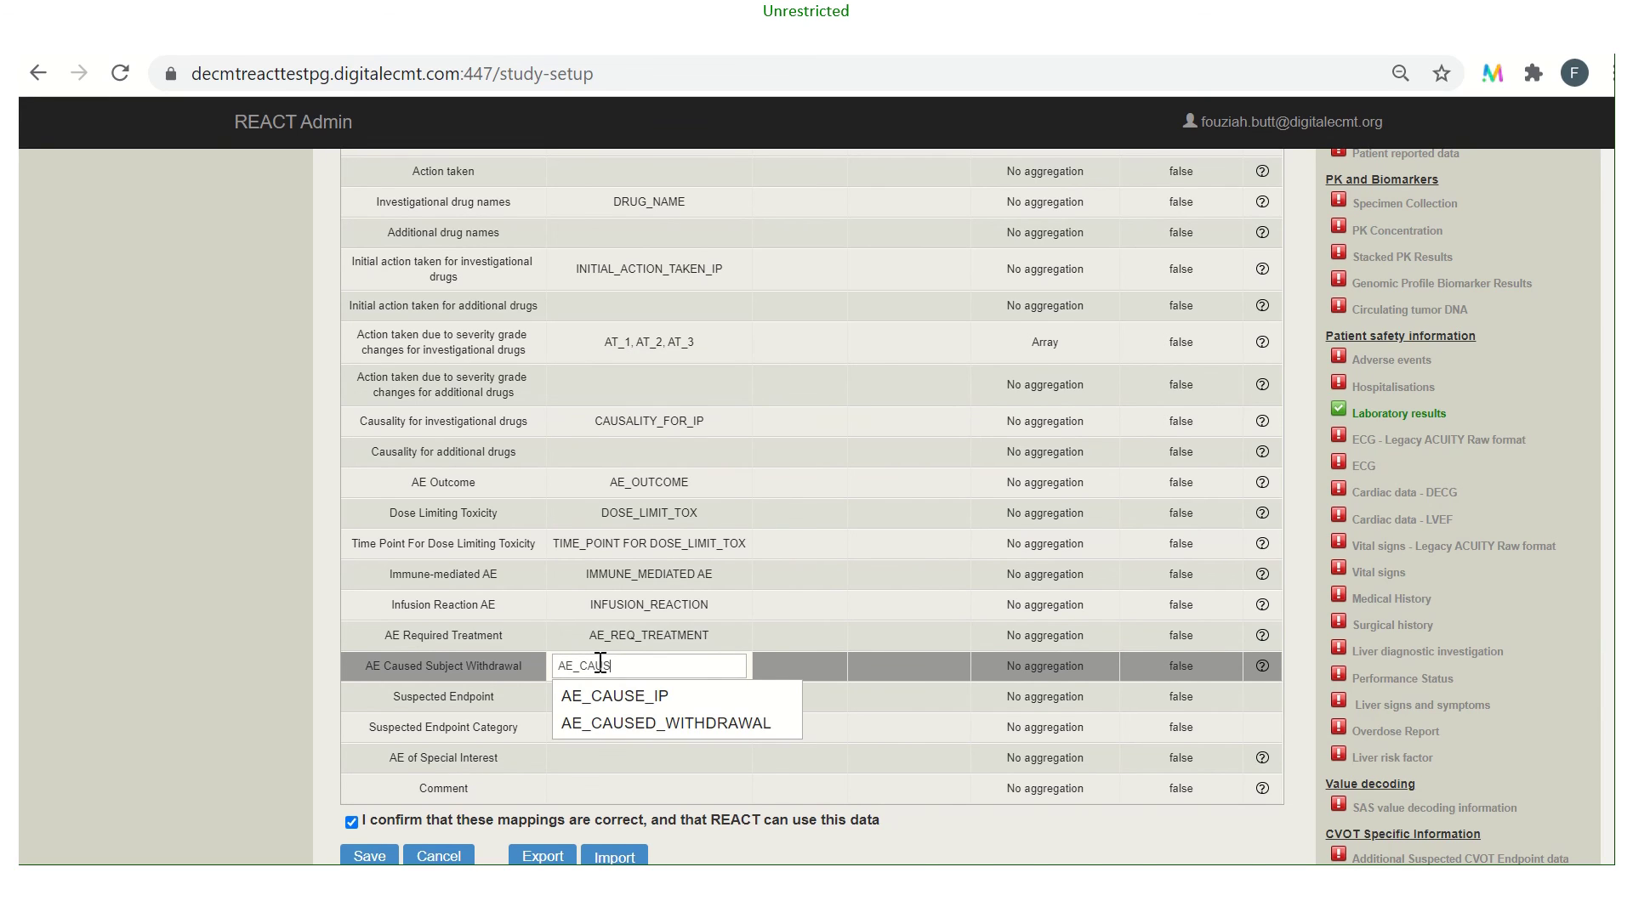
{"action": "left_click", "coordinate": [597, 730]}
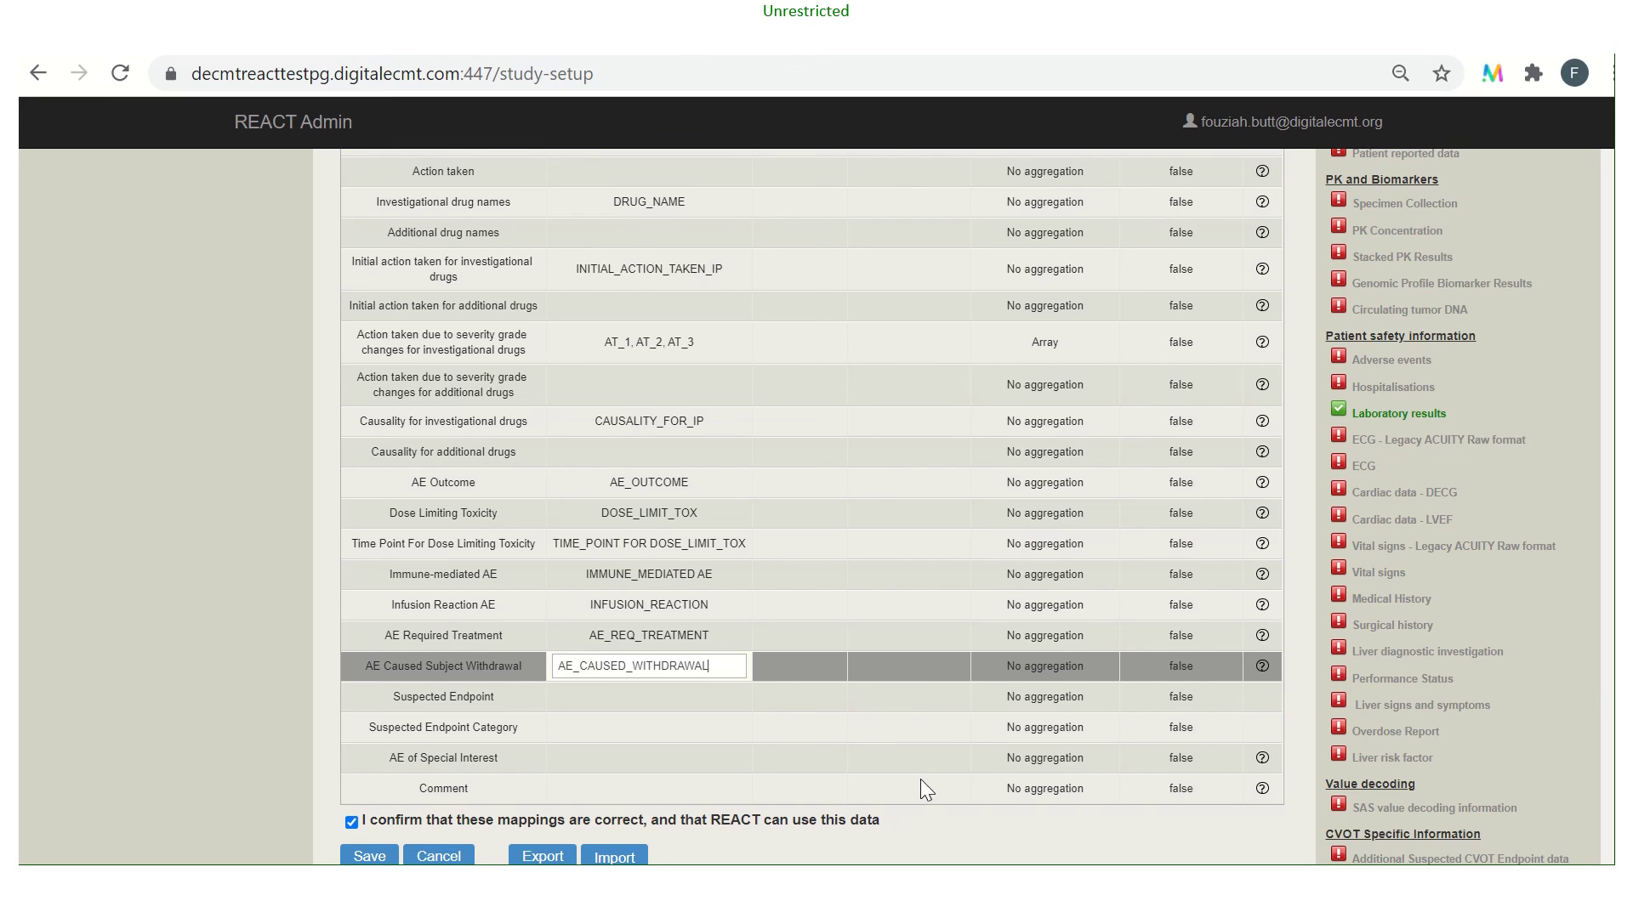
{"action": "scroll", "coordinate": [915, 807], "scroll_direction": "down", "scroll_amount": 1}
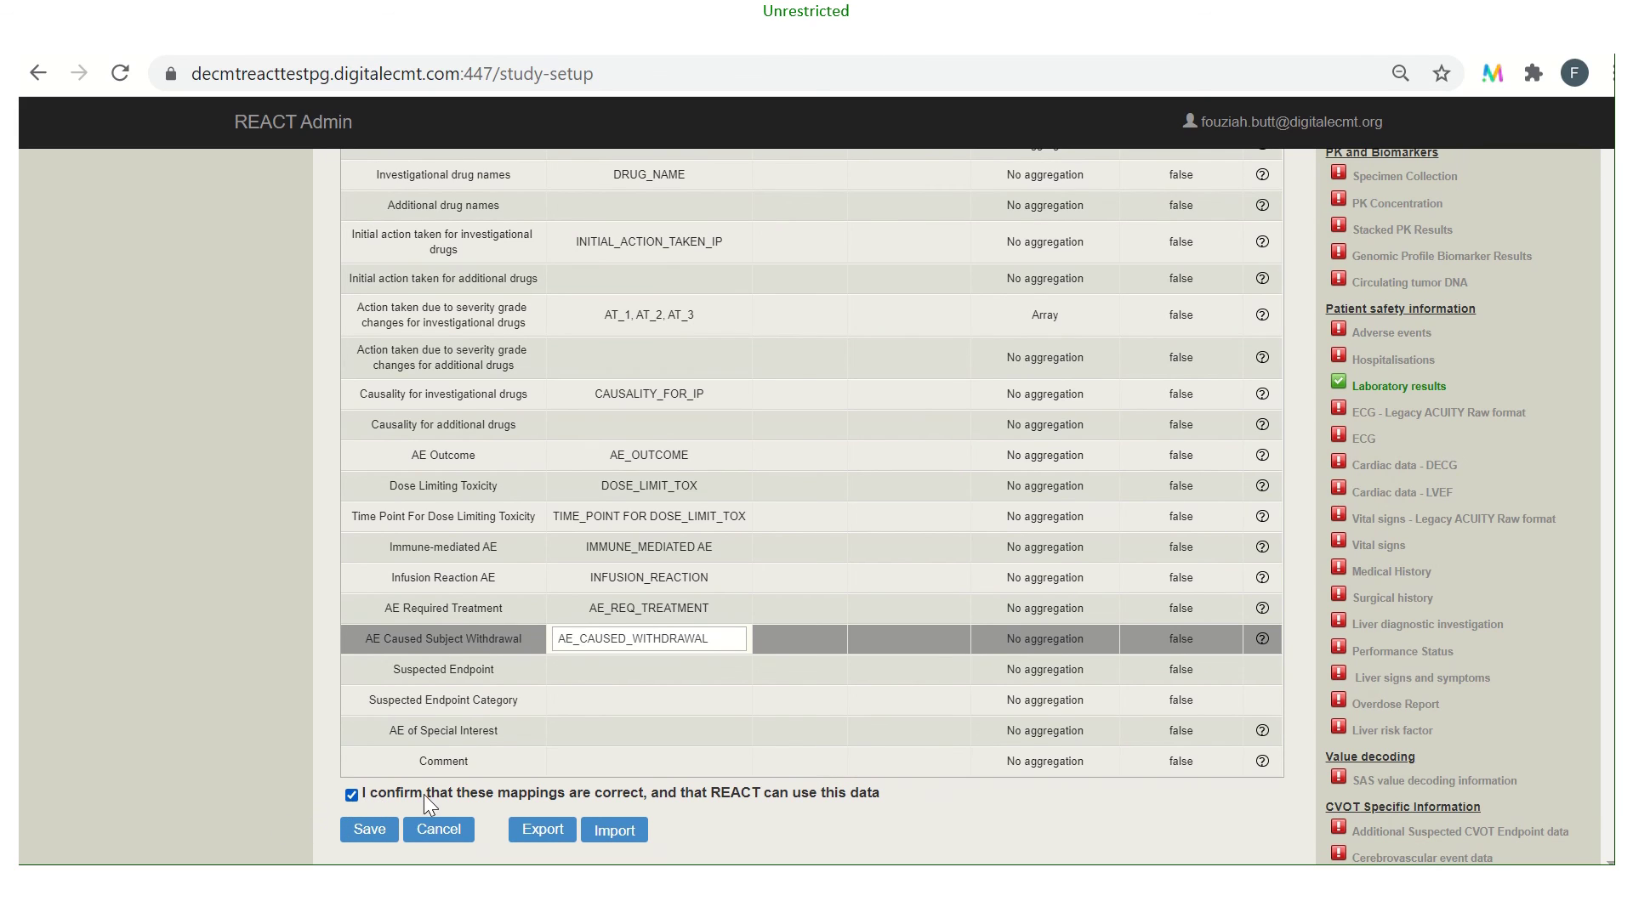
{"action": "left_click", "coordinate": [370, 831]}
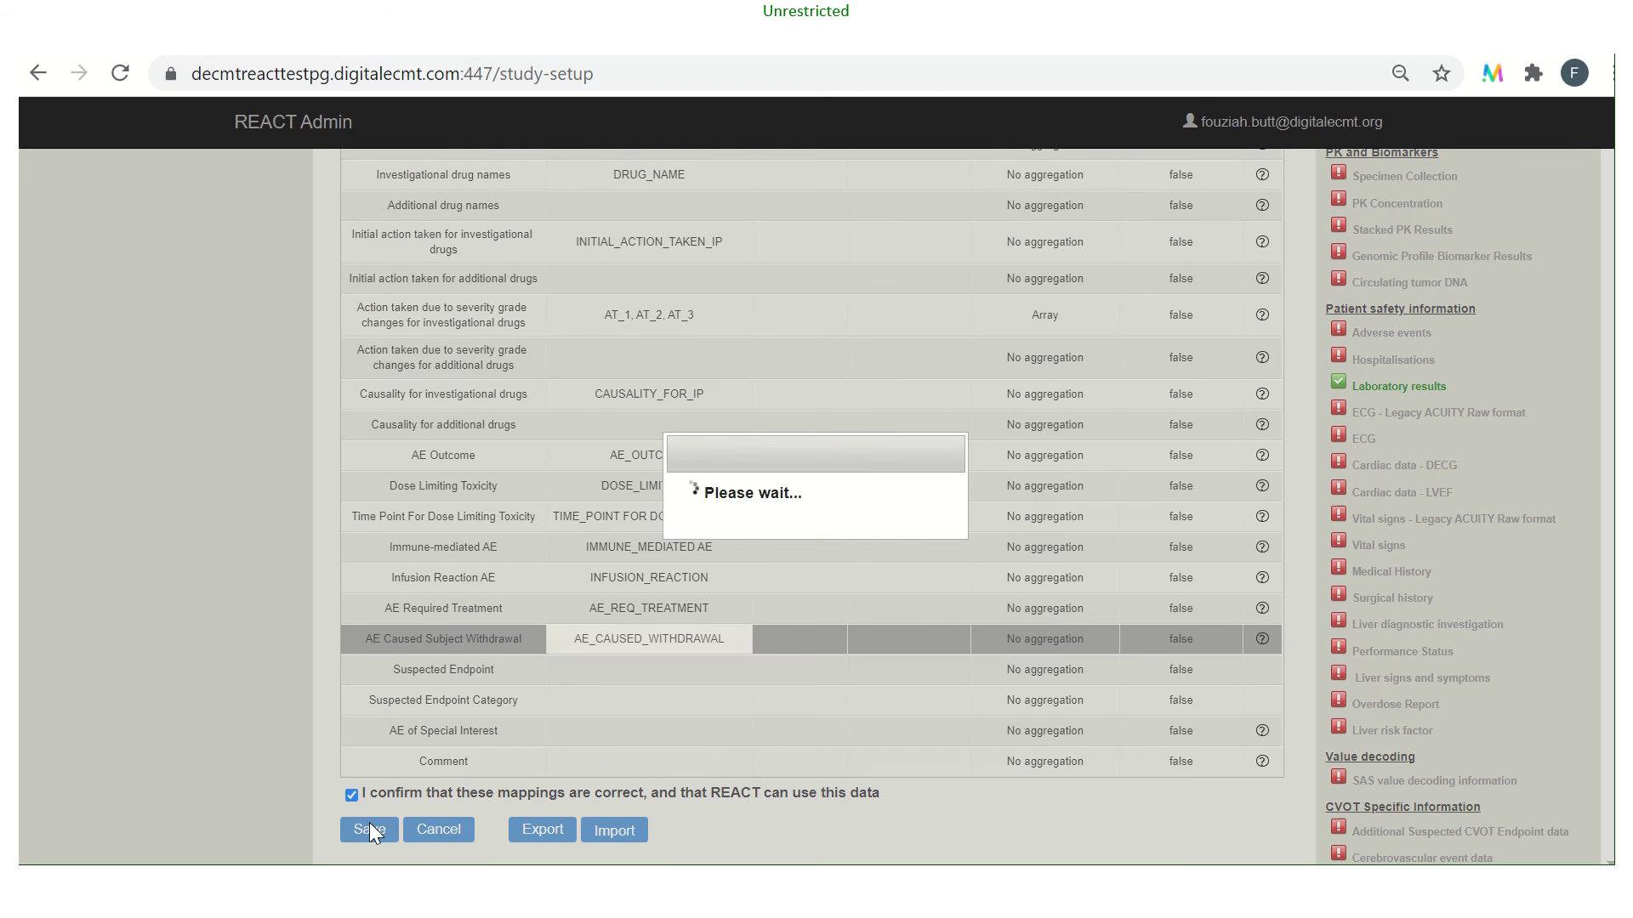